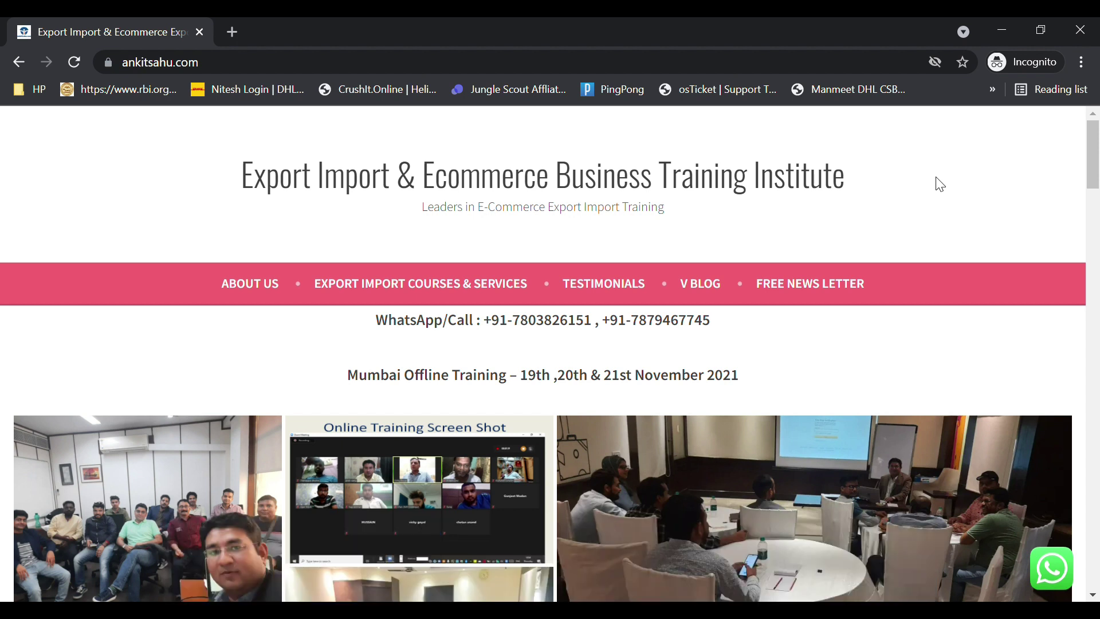
# - Open a new browser tab and go to google.com
pyautogui.click(232, 32)
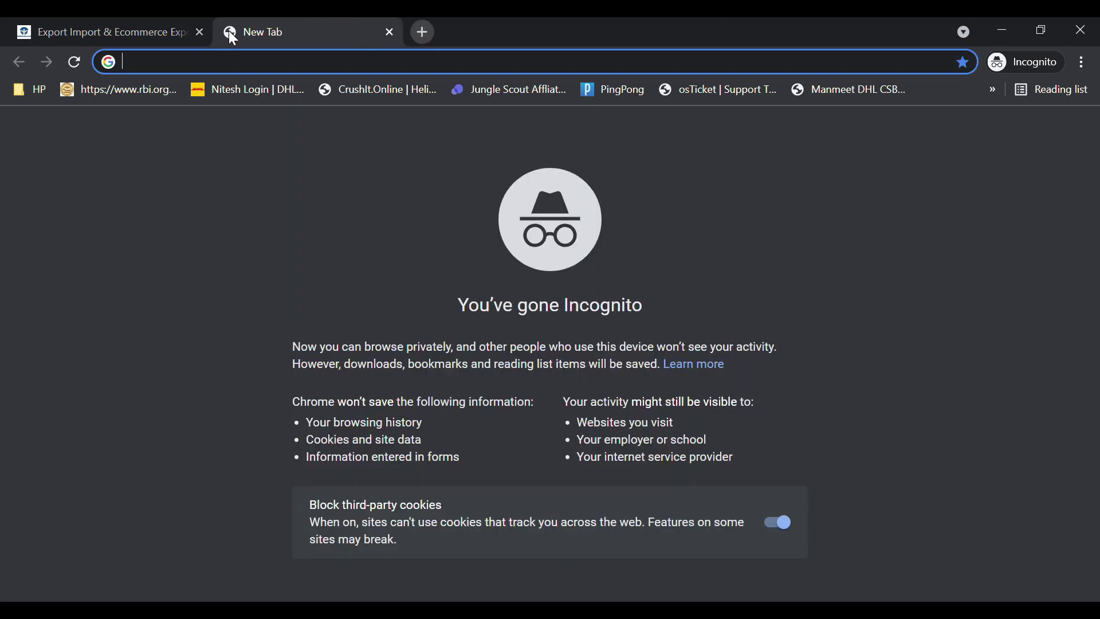
pyautogui.write('google')
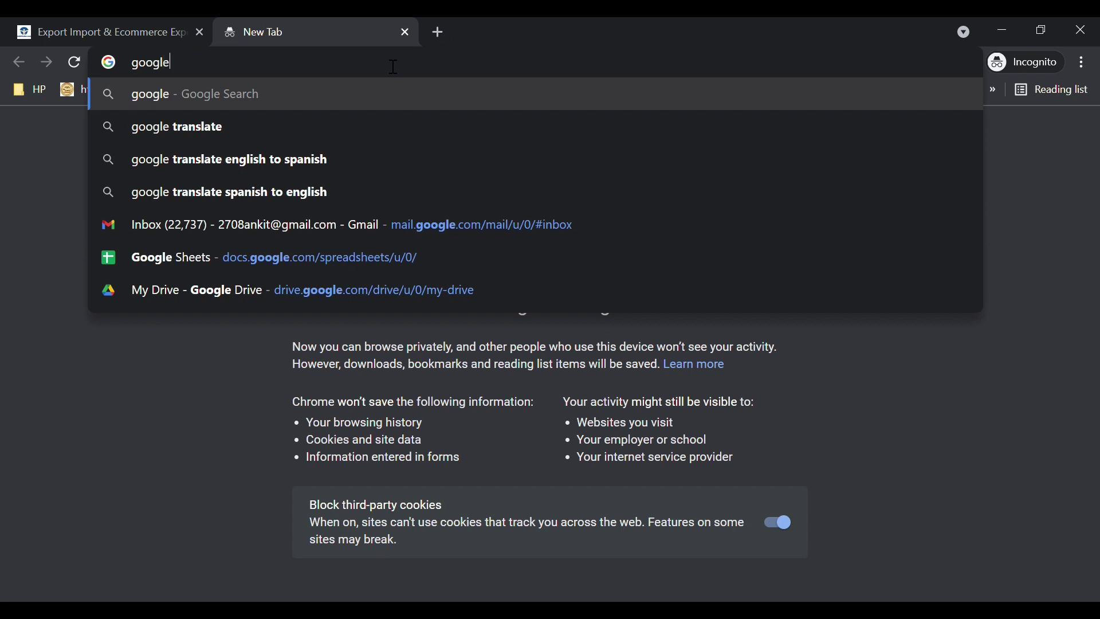
pyautogui.press('Return')
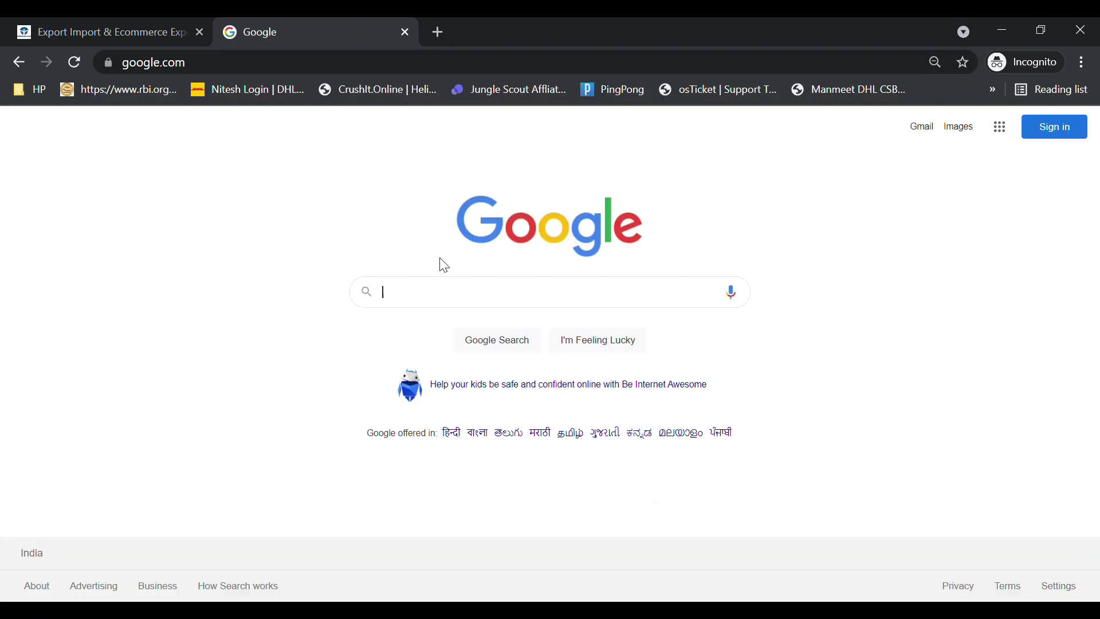
# - Search Google for 'shopify' and open the Shopify ad result
pyautogui.write('sho')
pyautogui.press('BackSpace')
pyautogui.write('pify')
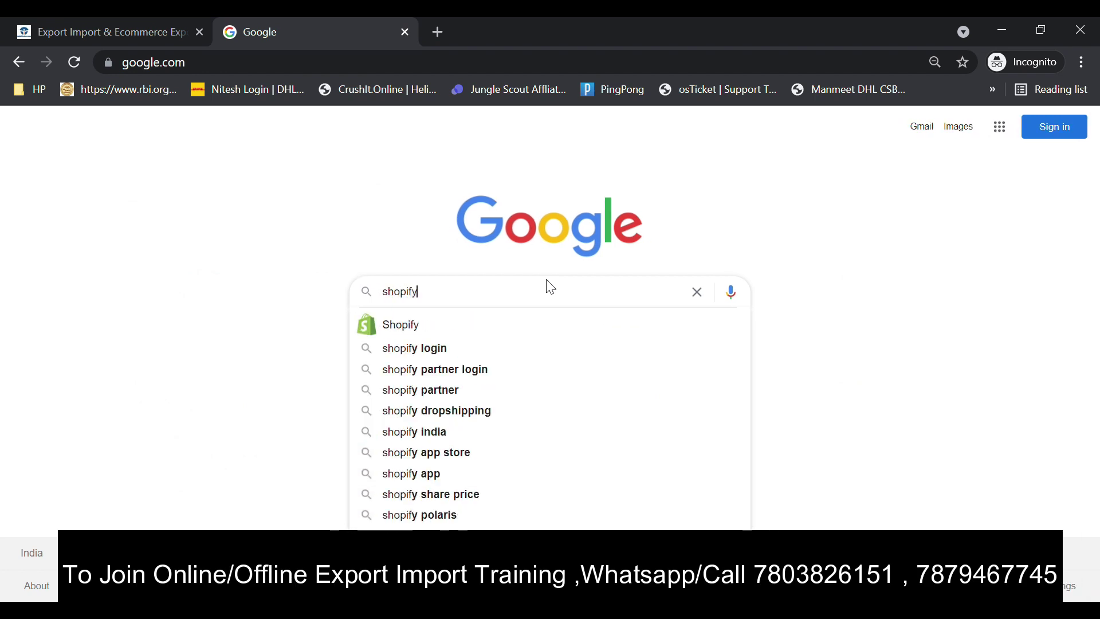
pyautogui.press('Return')
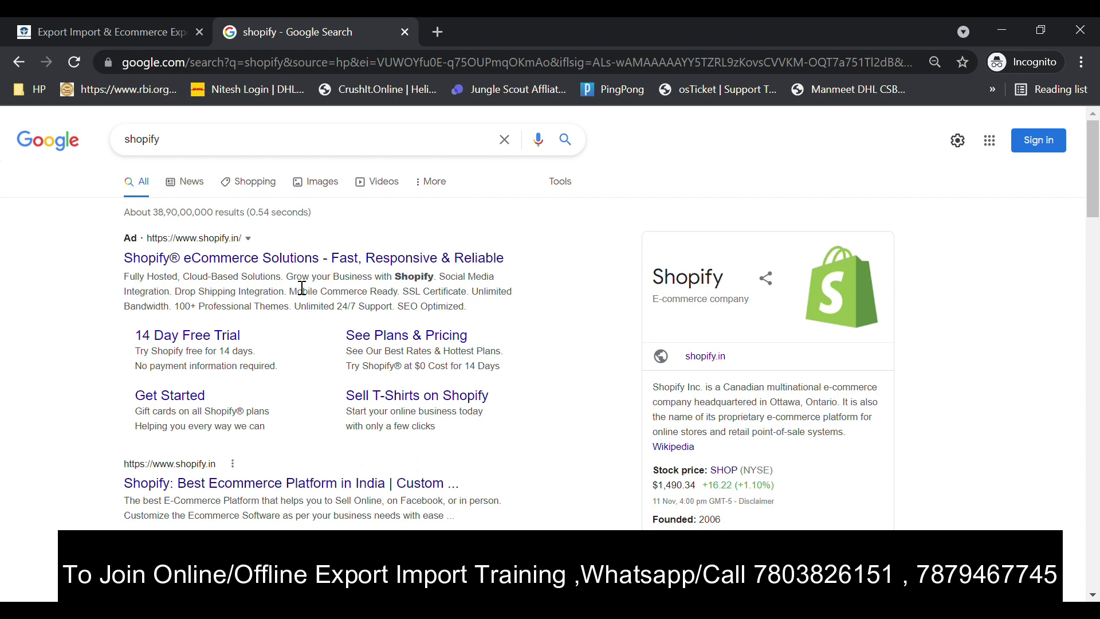
pyautogui.click(281, 259)
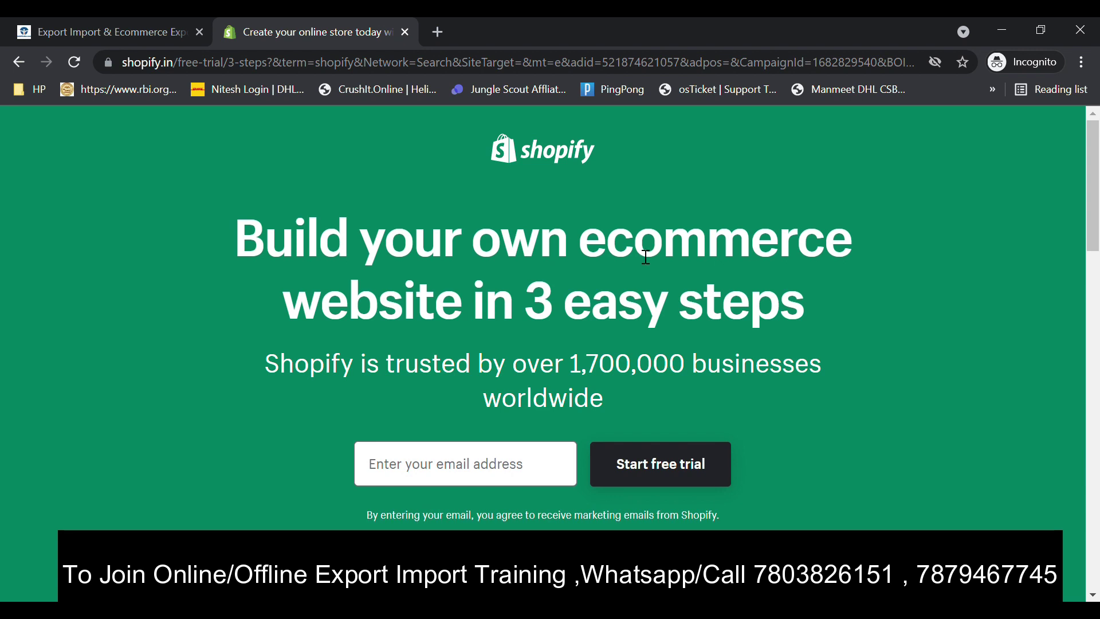
# - Enter the account e-mail address in the landing page's free-trial sign-up field
pyautogui.click(452, 460)
pyautogui.moveTo(1094, 211); pyautogui.dragTo(1036, 220)
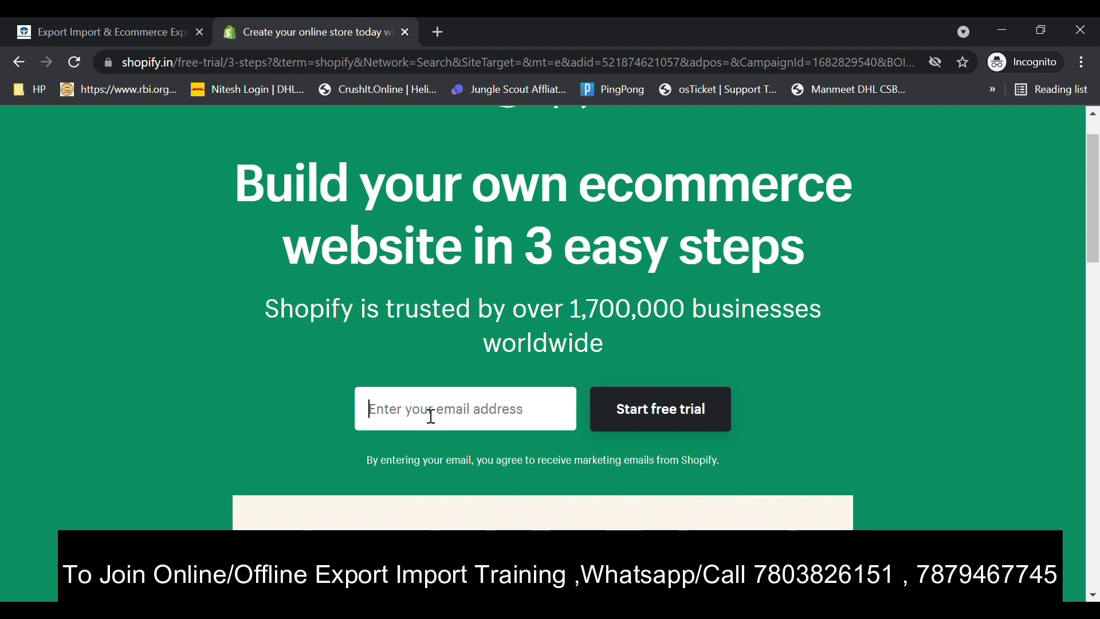
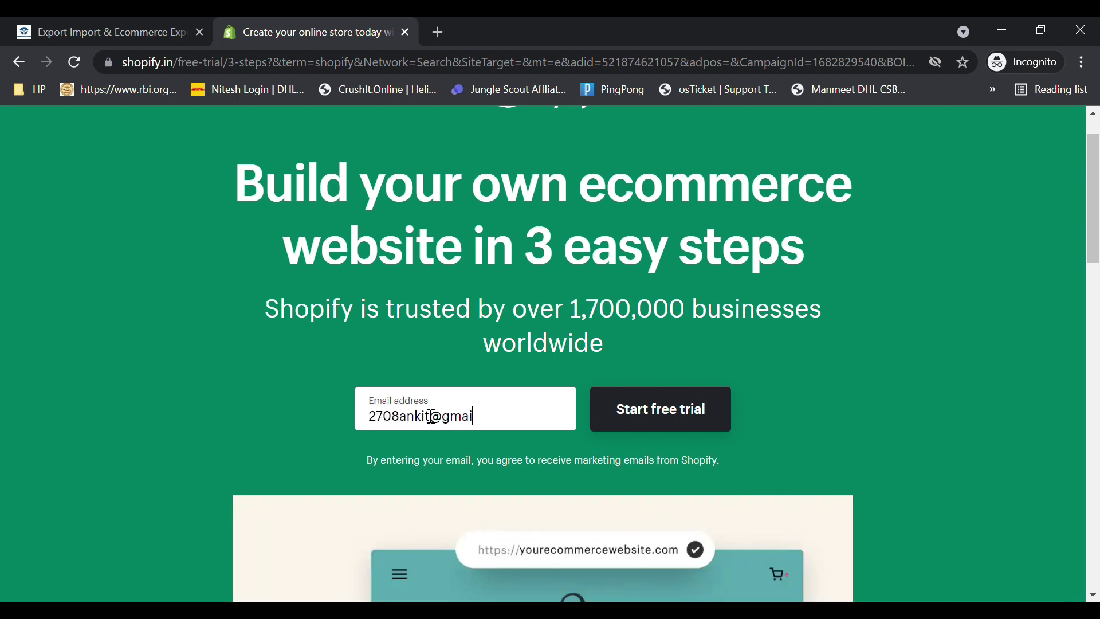
# - Start the free trial with a password and store name IndiaGlobalService, then create the store
pyautogui.click(673, 424)
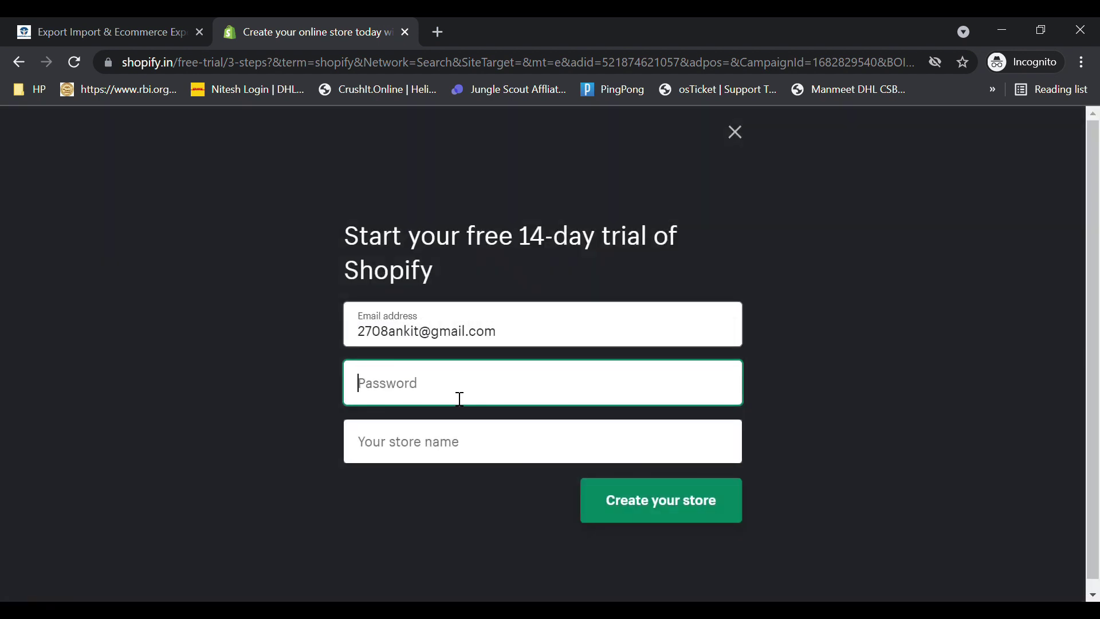
pyautogui.click(422, 452)
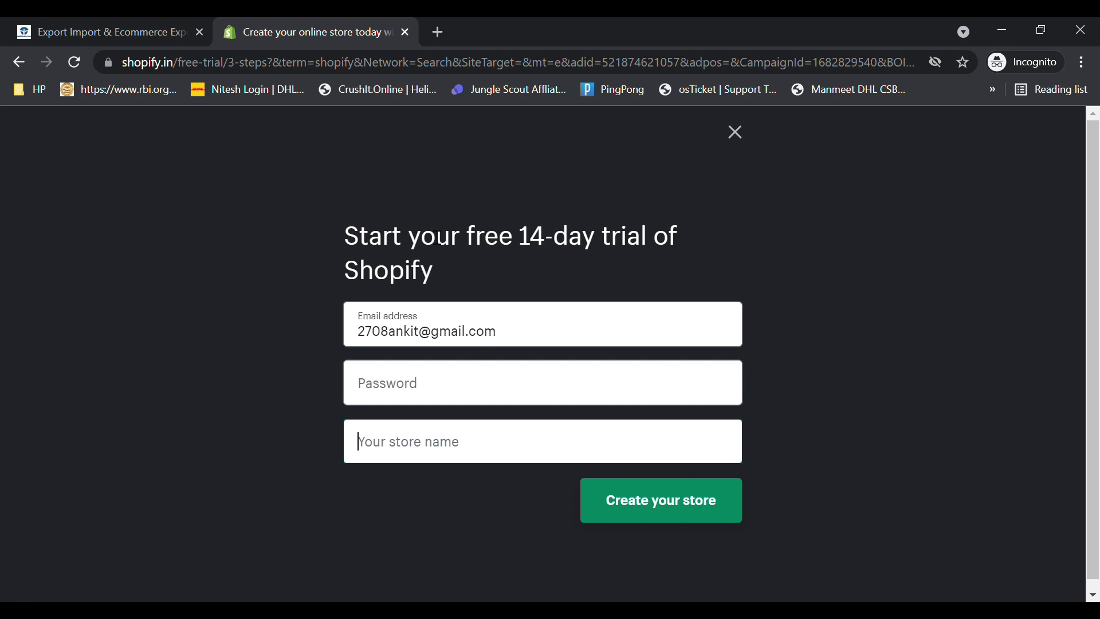
pyautogui.moveTo(480, 246); pyautogui.dragTo(688, 261)
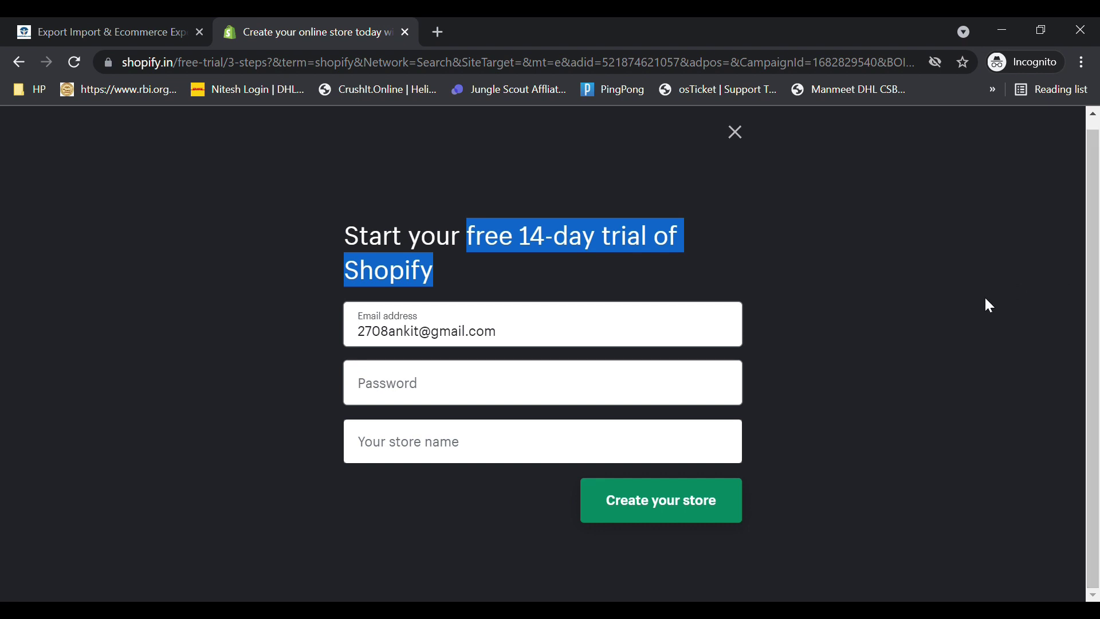
pyautogui.click(525, 396)
pyautogui.write('•')
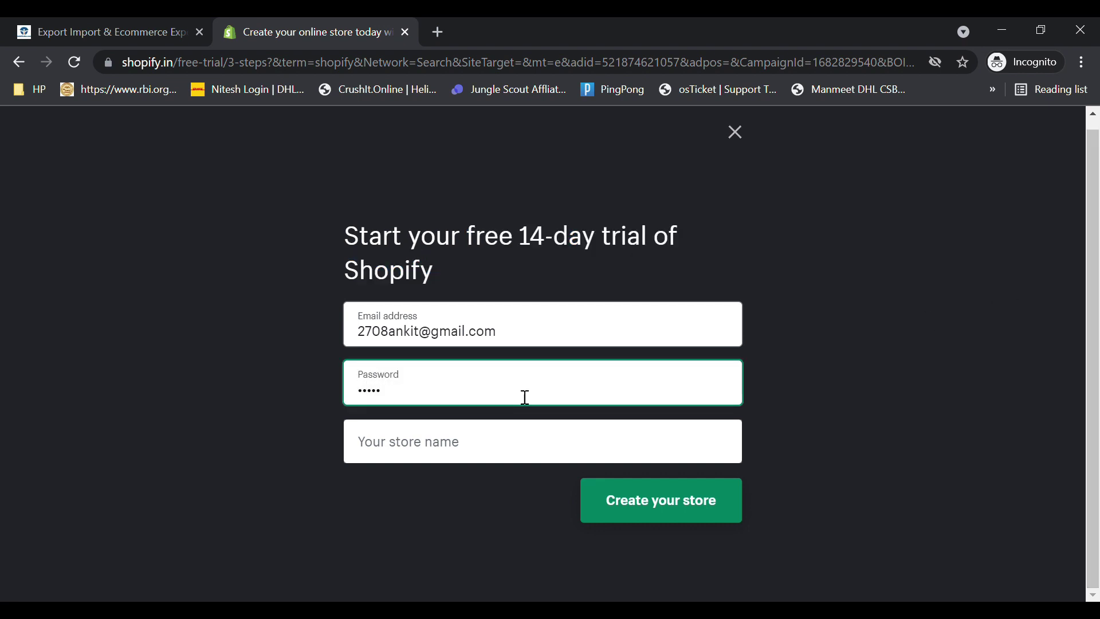
pyautogui.click(438, 442)
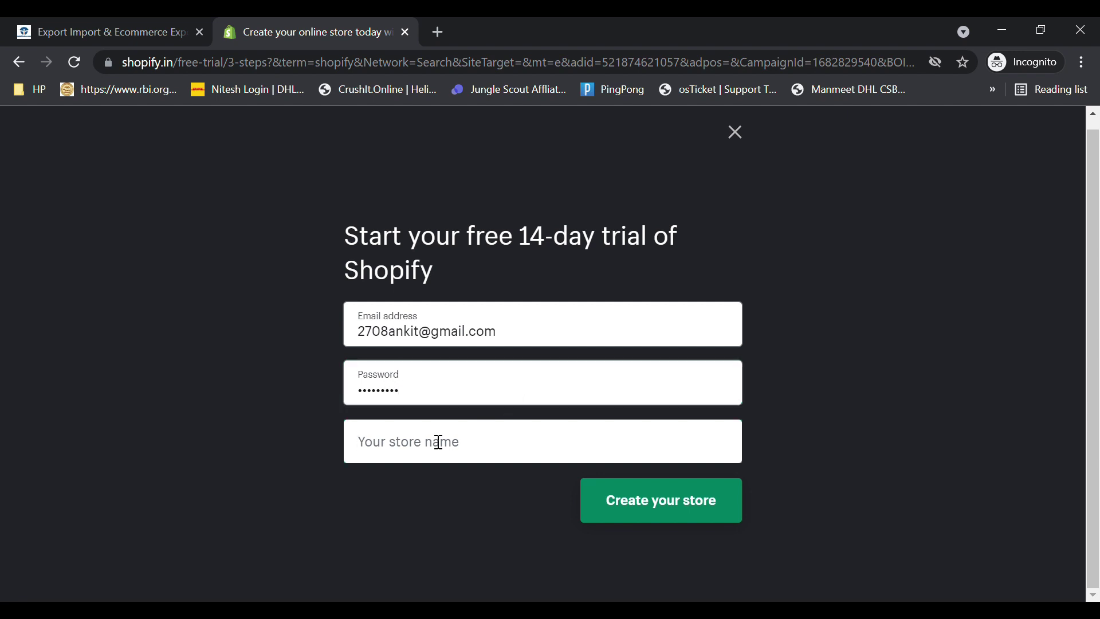
pyautogui.write('India')
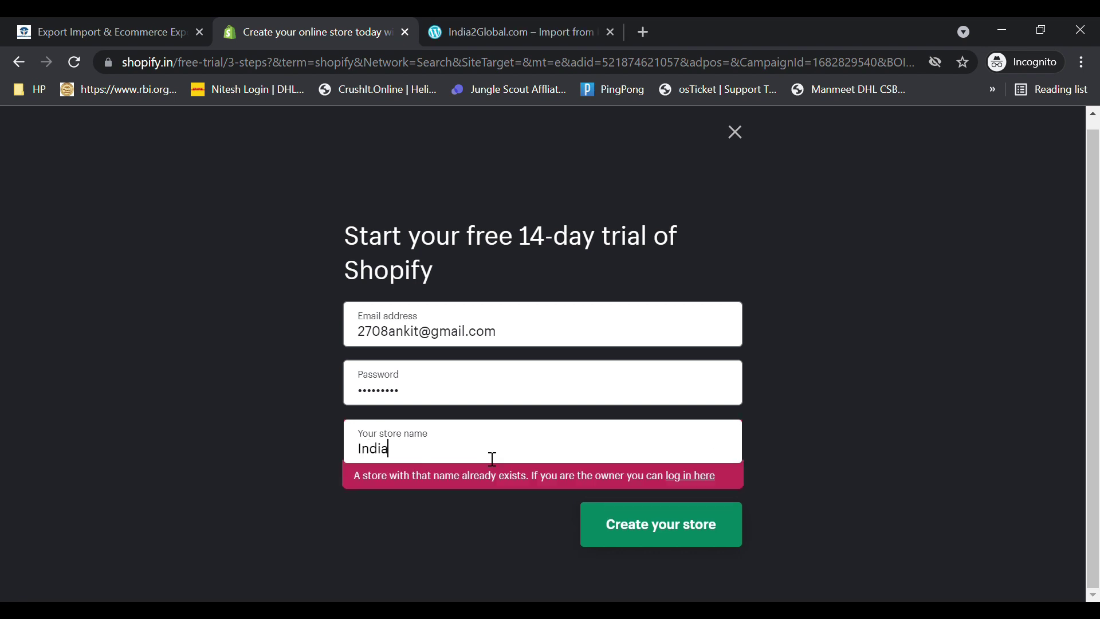
pyautogui.write('GlobalS')
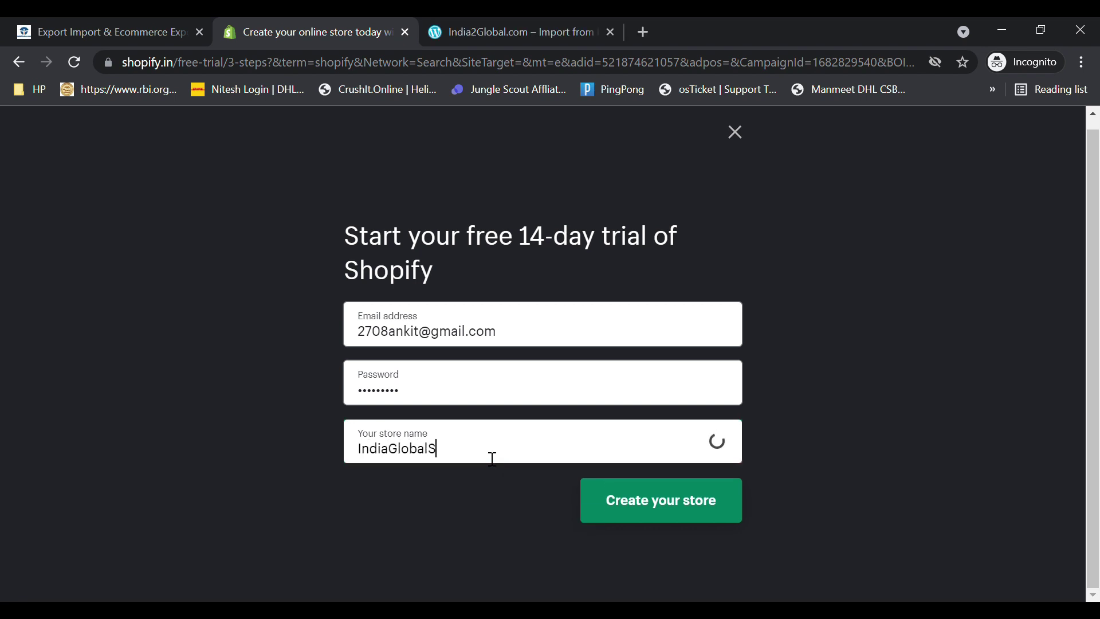
pyautogui.write('ervice')
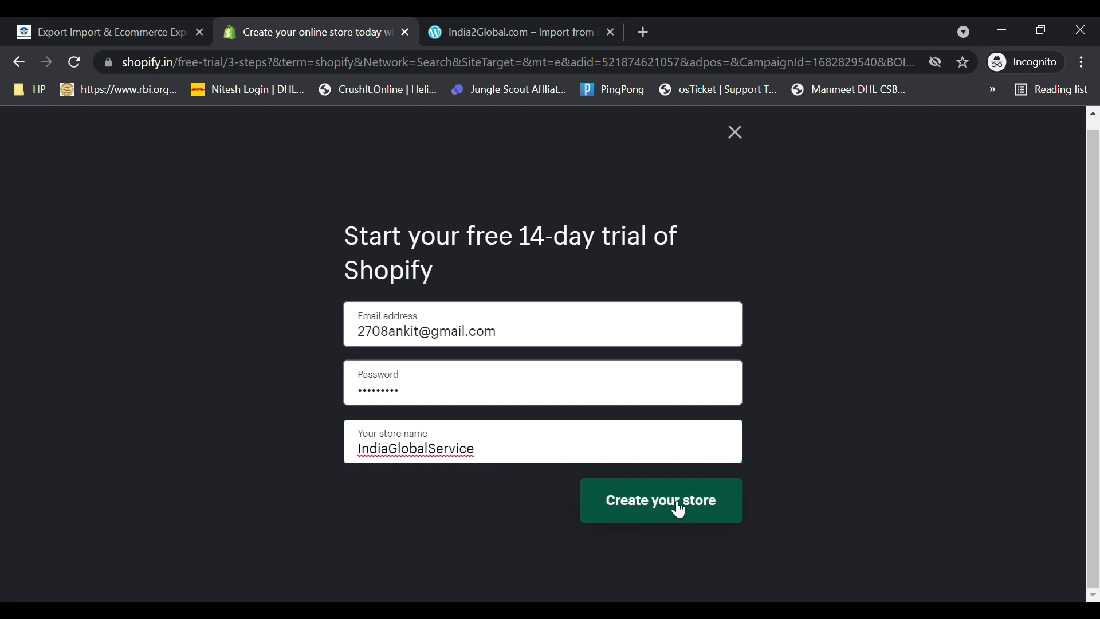
pyautogui.click(661, 489)
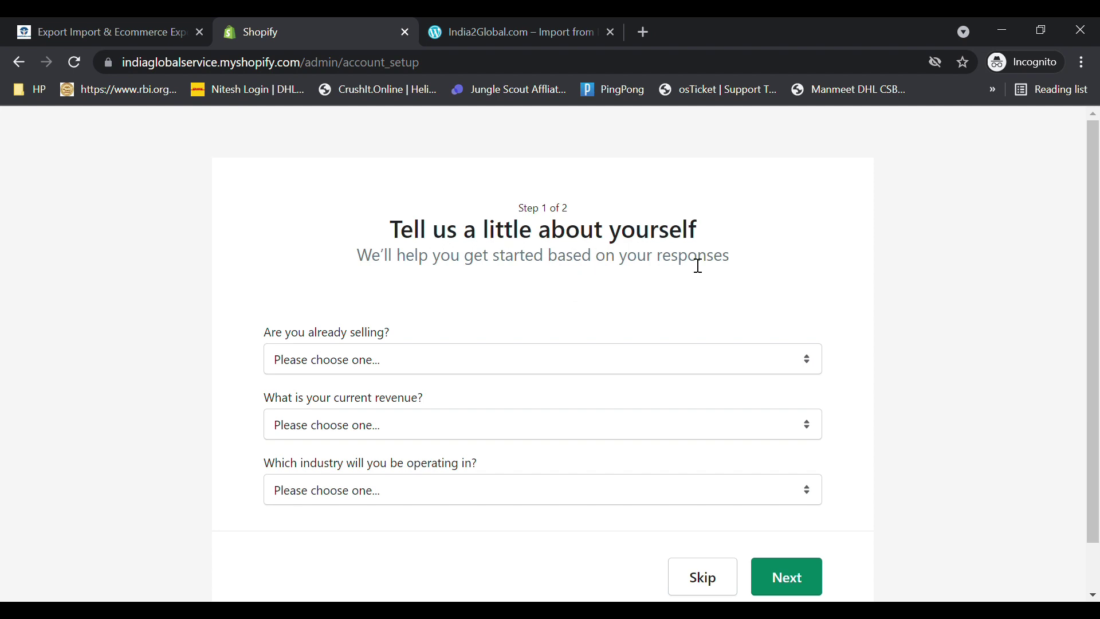
# - Answer that you already sell with a different system, WordPress
pyautogui.click(392, 372)
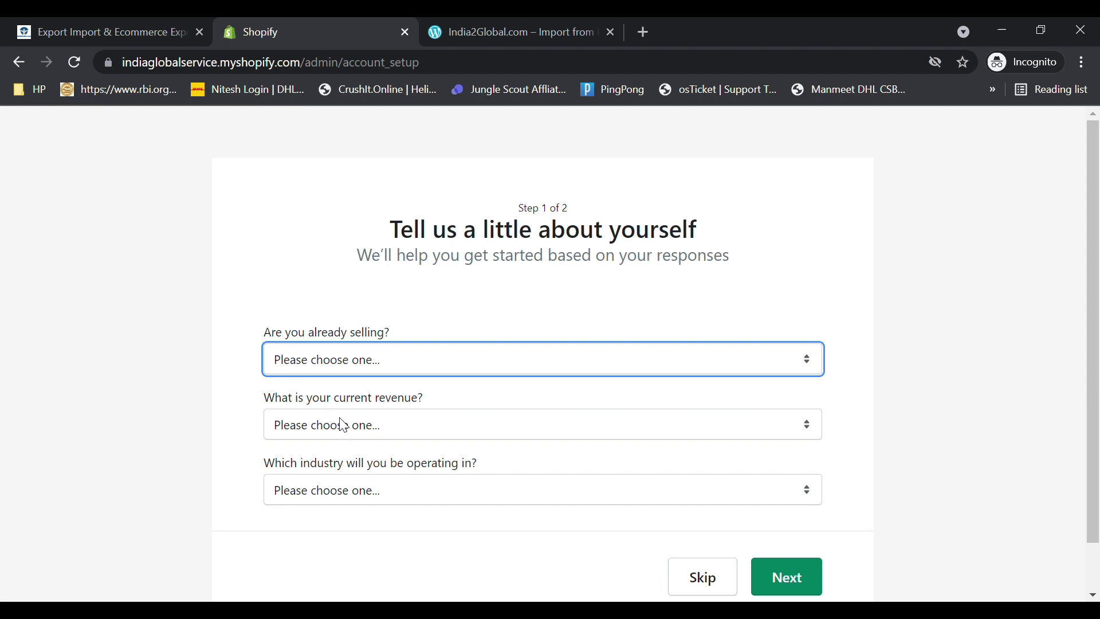
pyautogui.click(296, 410)
pyautogui.click(817, 409)
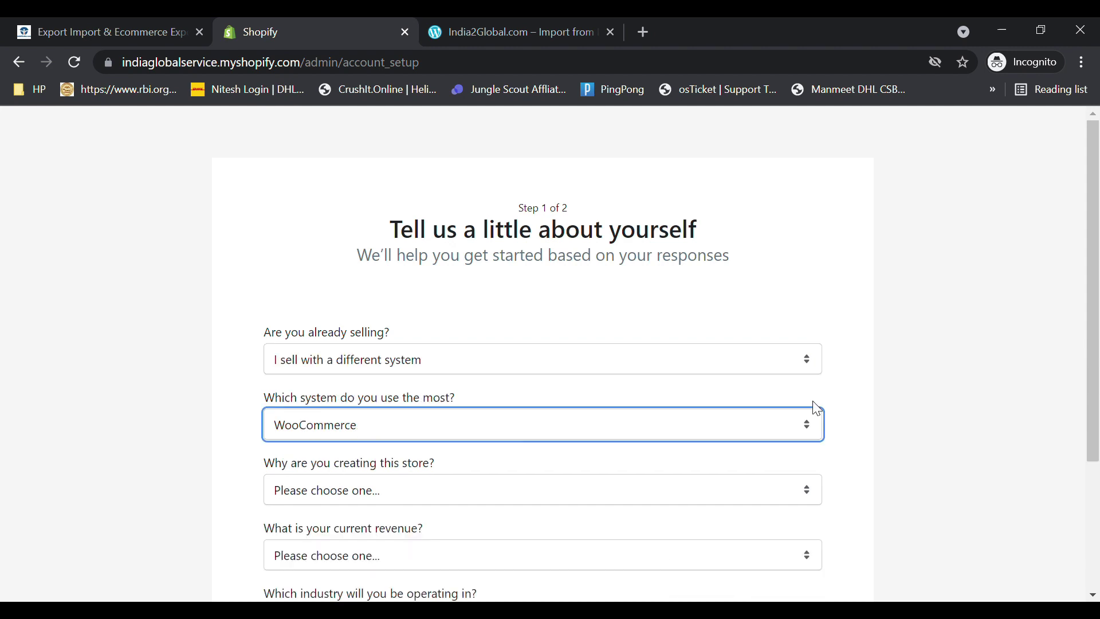
pyautogui.click(469, 390)
pyautogui.click(448, 373)
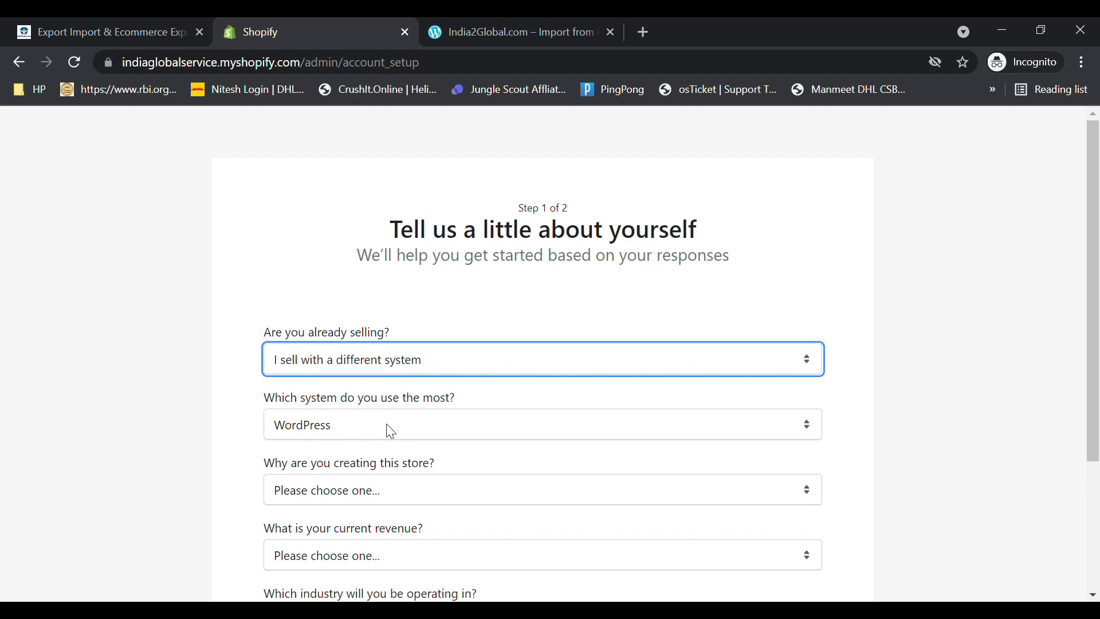
pyautogui.click(554, 315)
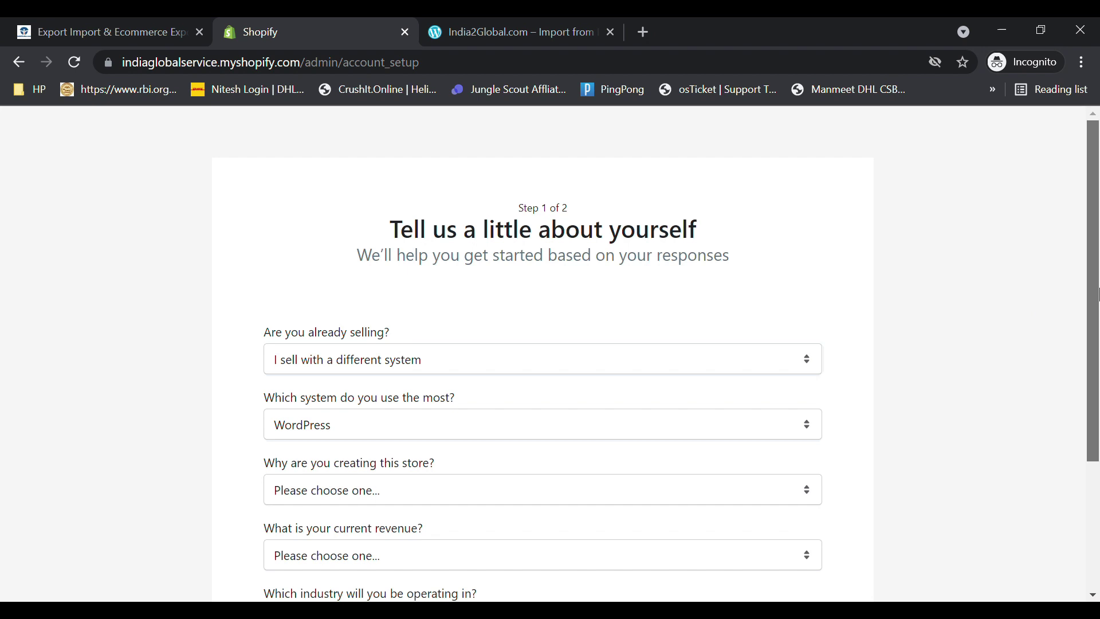
pyautogui.scroll(-2, 612, 408)
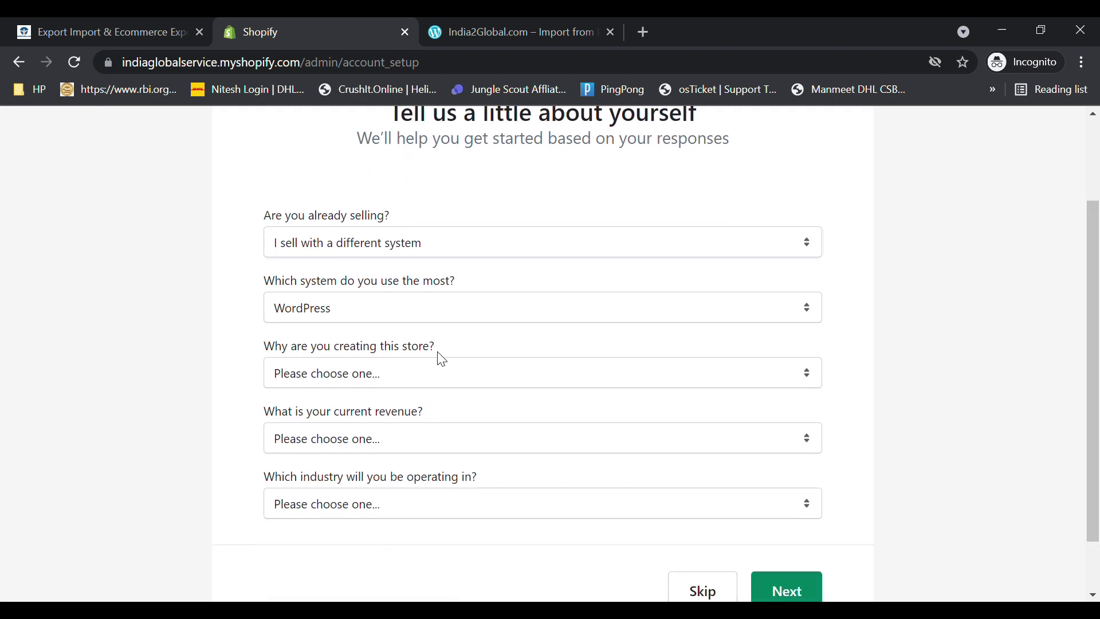
# - Choose starting a new business, revenue up to ₹5,000 INR, industry undecided, and continue
pyautogui.click(383, 377)
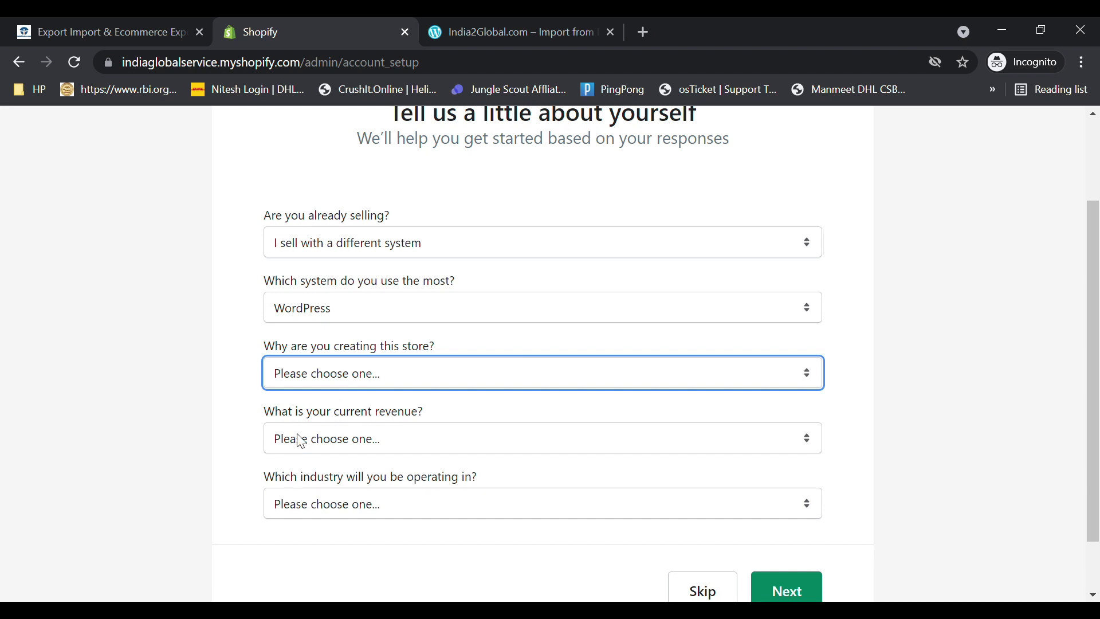
pyautogui.press('Down')
pyautogui.click(318, 438)
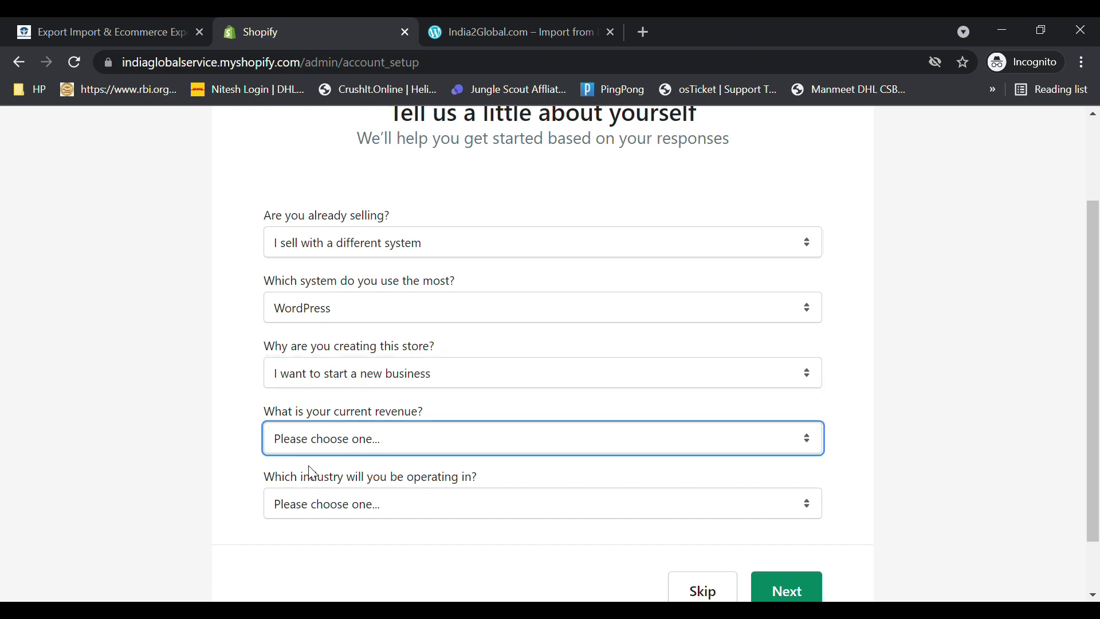
pyautogui.press('Down')
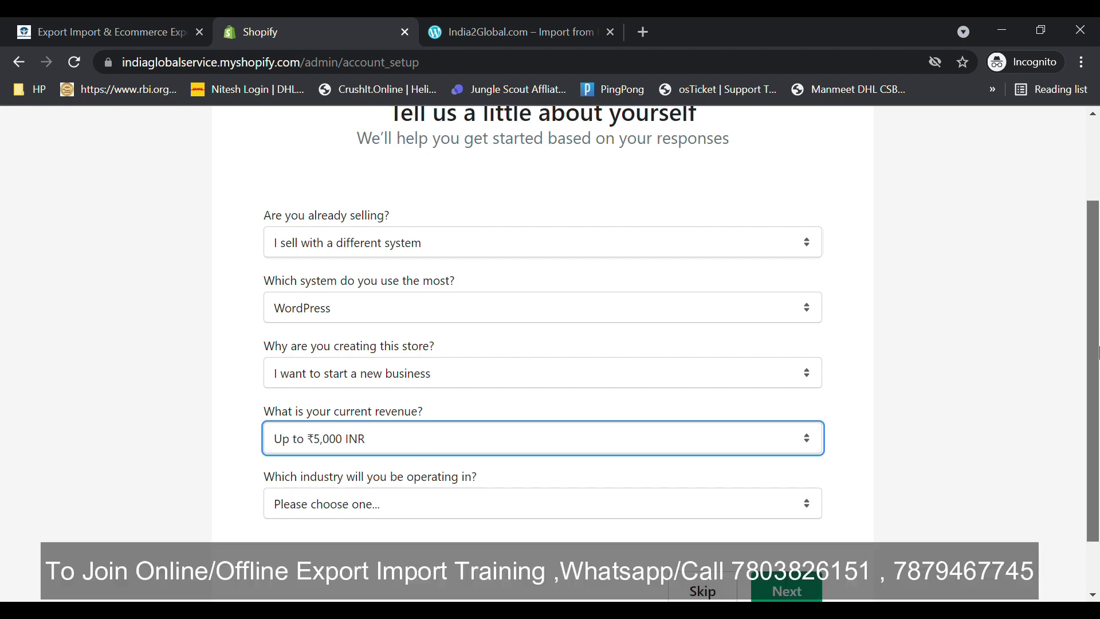
pyautogui.scroll(-2, 997, 414)
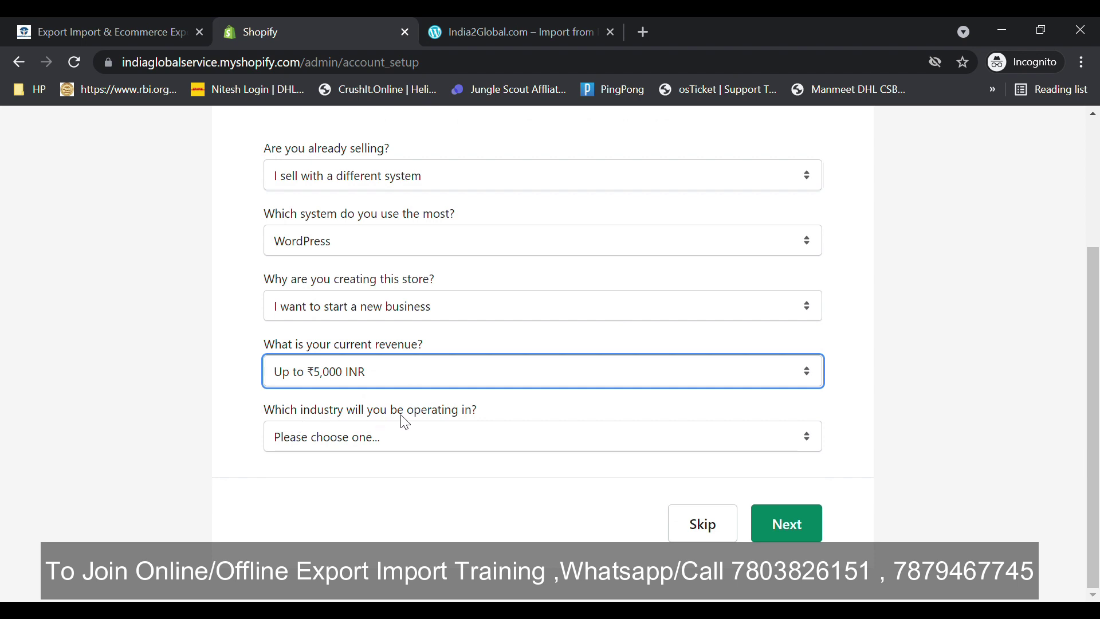
pyautogui.press('Tab')
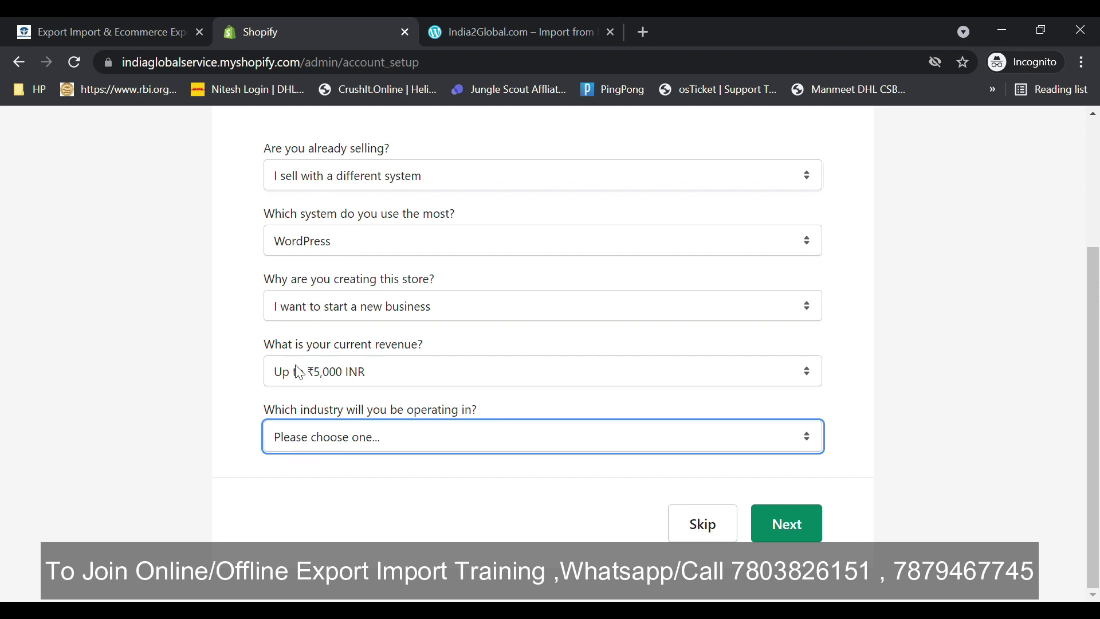
pyautogui.press('s')
pyautogui.press('i')
pyautogui.click(807, 529)
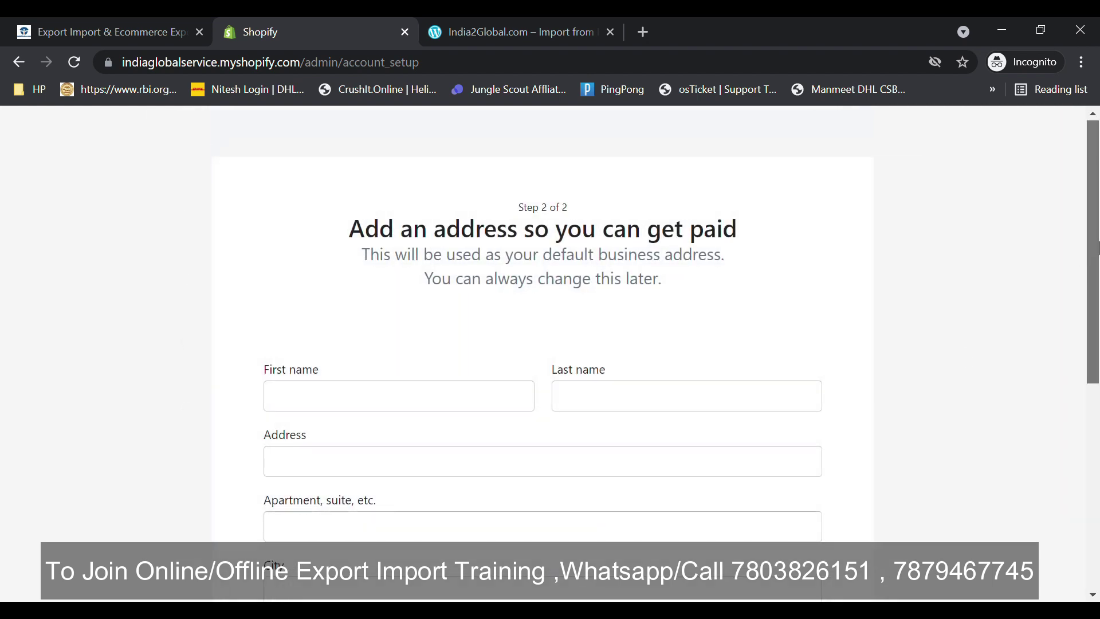
# - Fill in the owner's first and last name on the business address form
pyautogui.scroll(-1, 1097, 244)
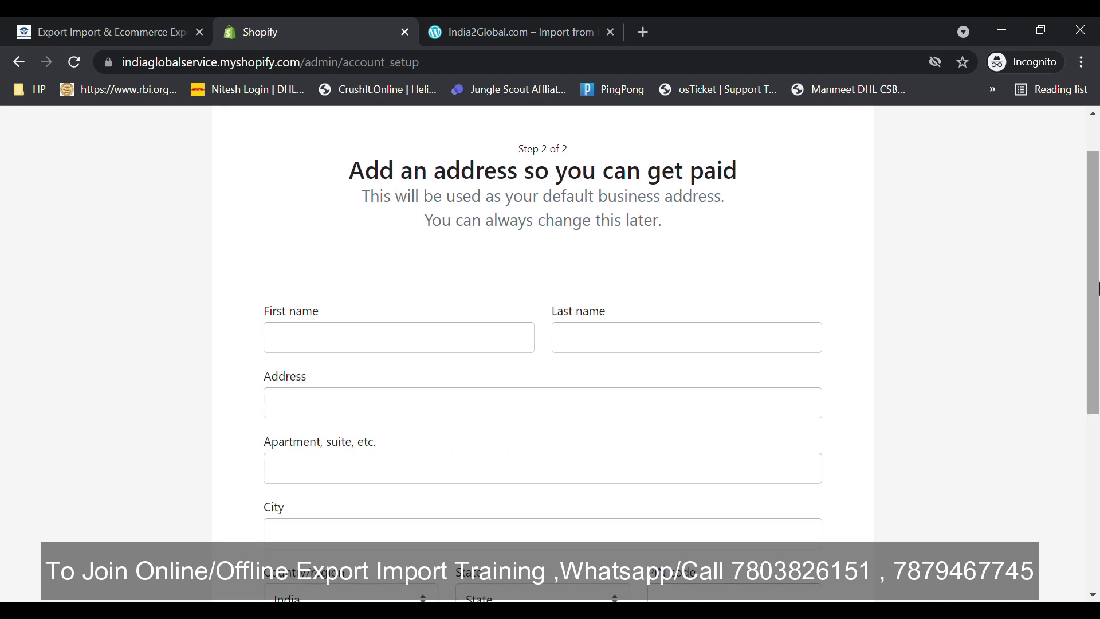
pyautogui.scroll(-5, 1091, 343)
pyautogui.scroll(5, 1091, 344)
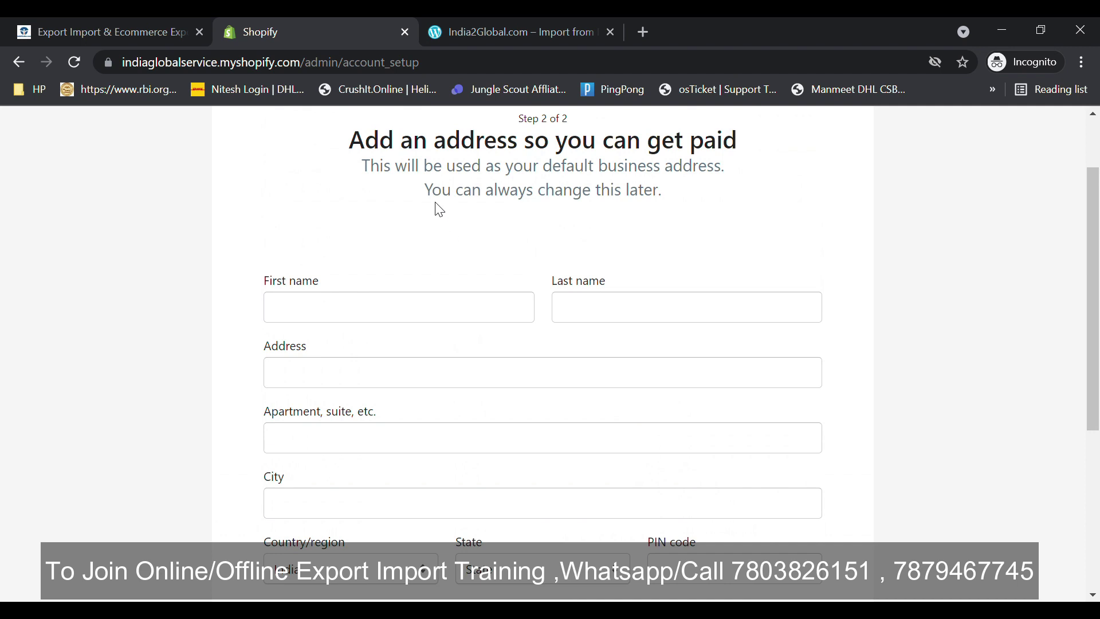
pyautogui.moveTo(433, 192); pyautogui.dragTo(729, 214)
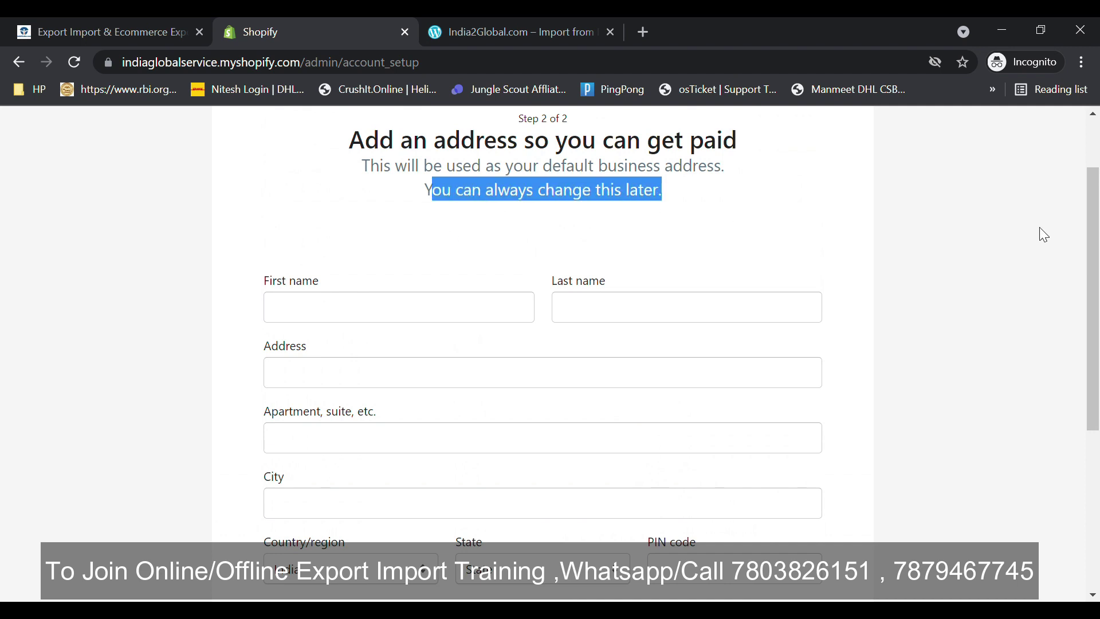
pyautogui.scroll(-4, 1098, 261)
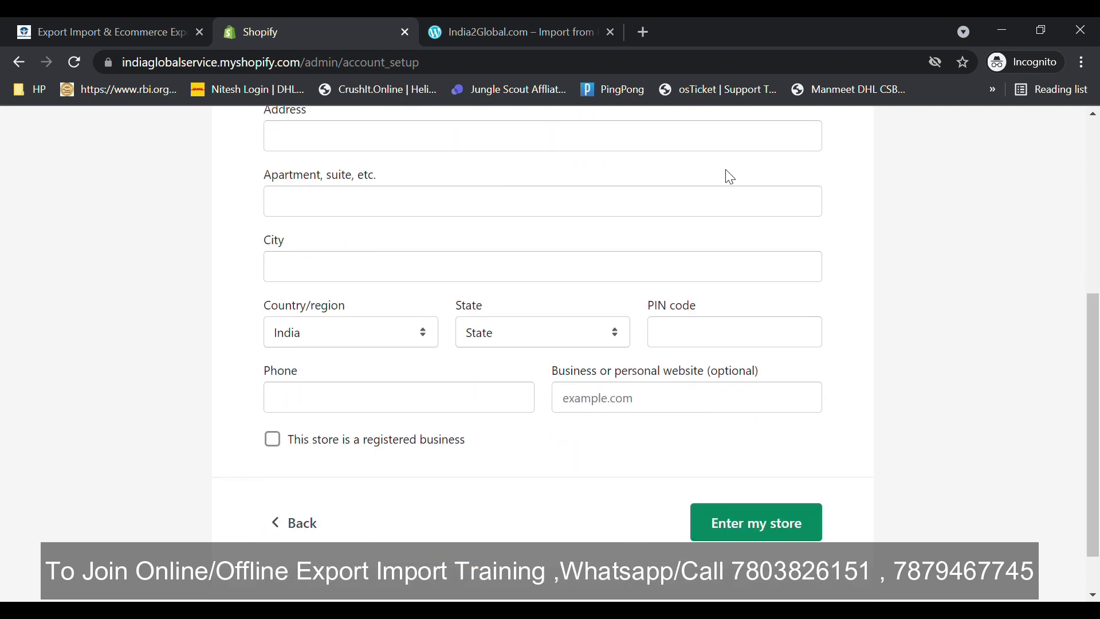
pyautogui.scroll(6, 1097, 252)
pyautogui.click(321, 410)
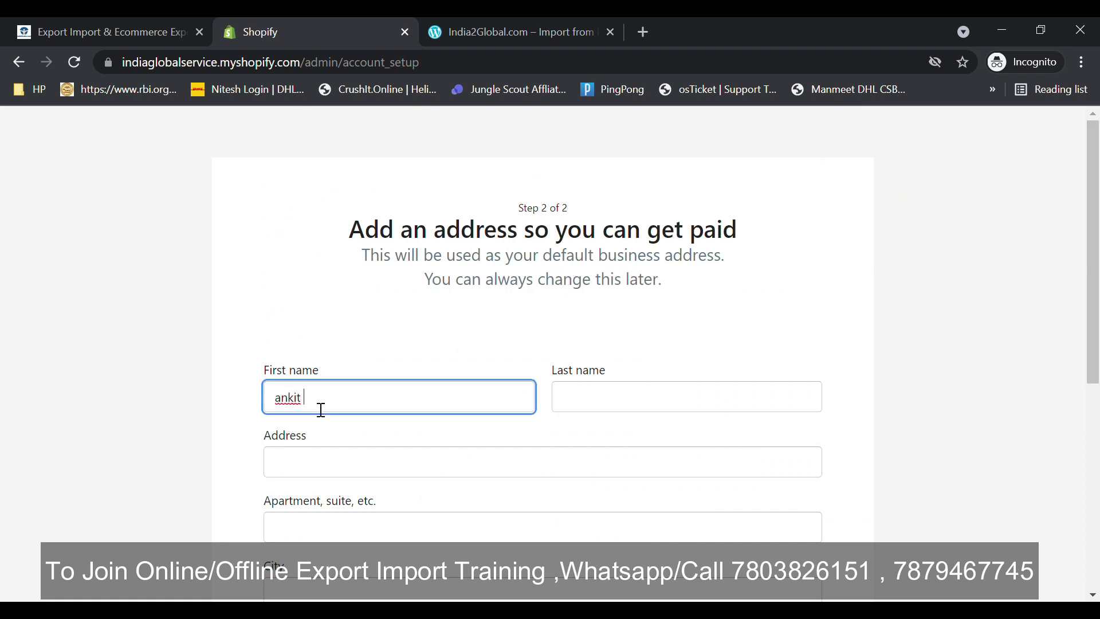
pyautogui.click(602, 403)
pyautogui.write('s')
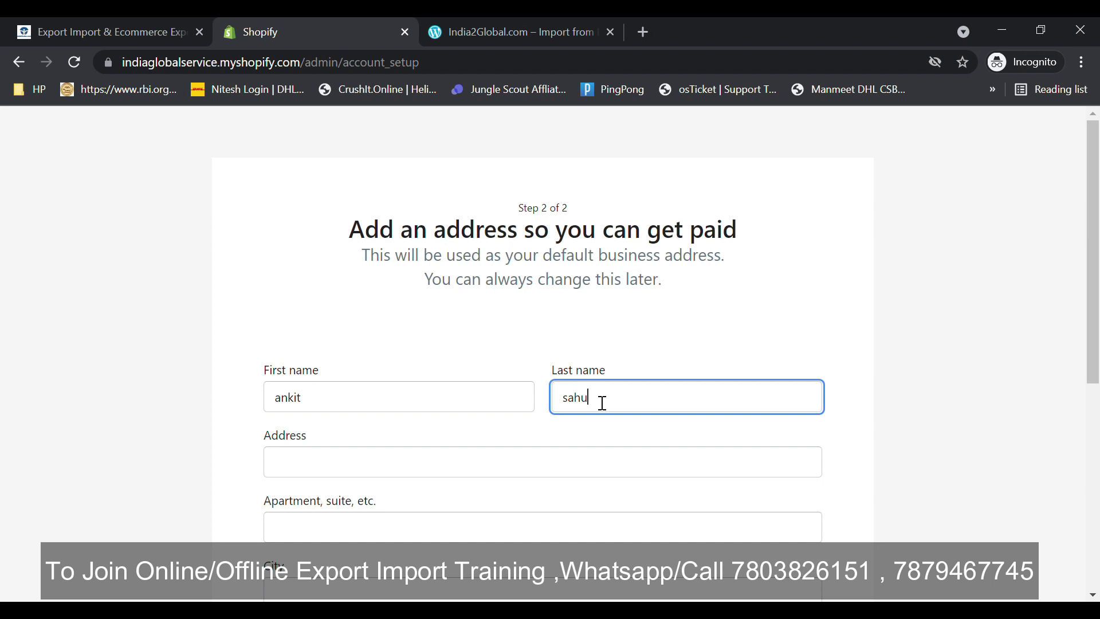
pyautogui.write('ahu')
# - Enter the street address, leave the website blank, and submit to enter the store
pyautogui.click(420, 466)
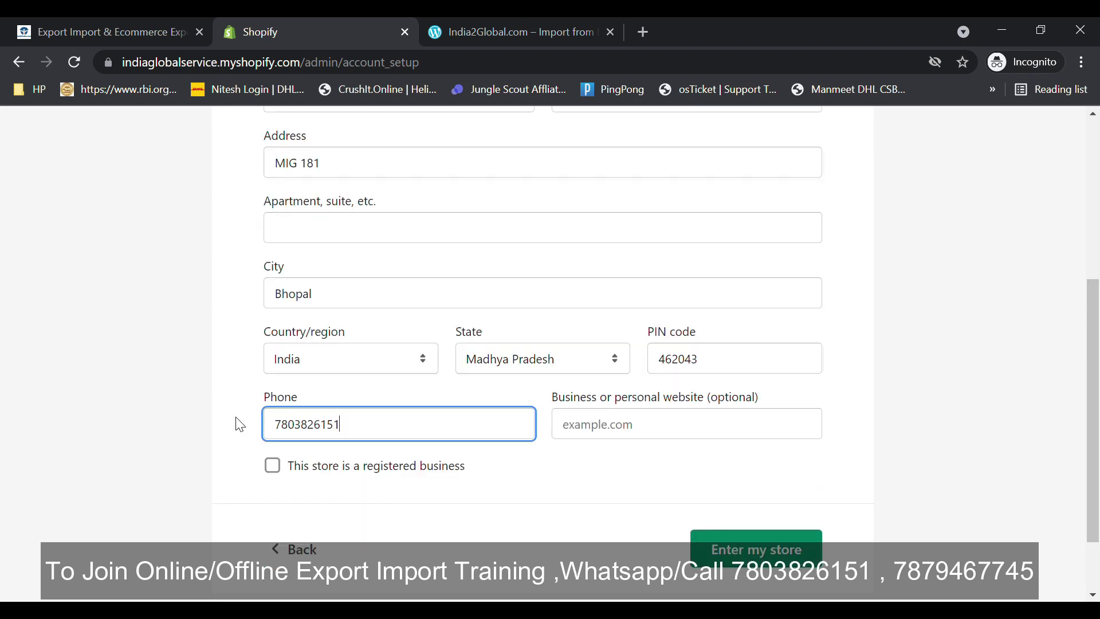
pyautogui.click(587, 439)
pyautogui.click(470, 508)
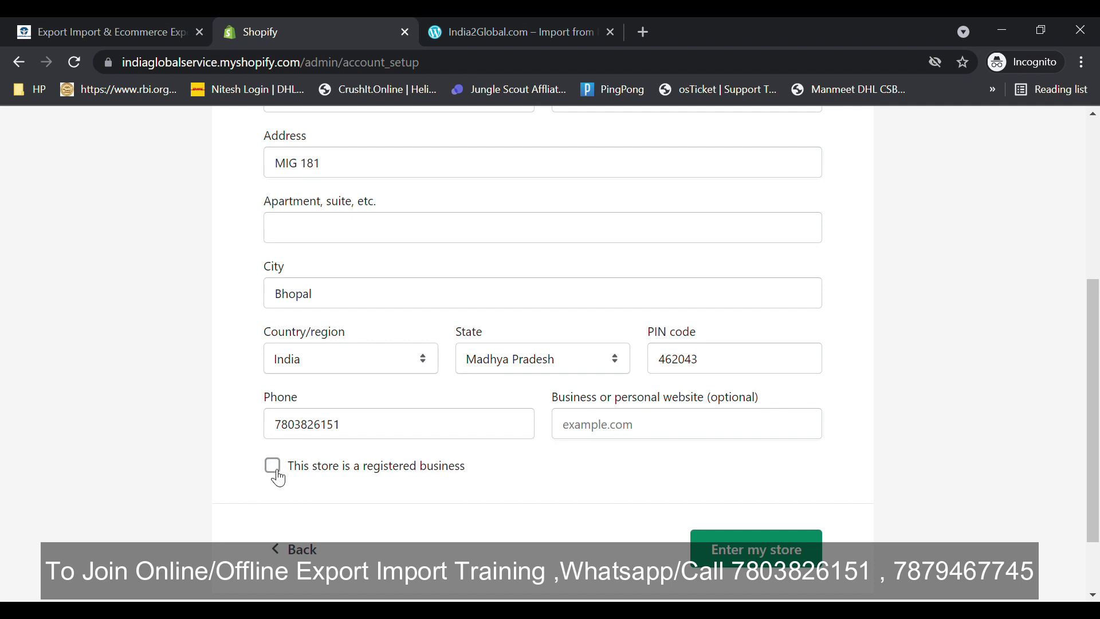
pyautogui.scroll(-2, 829, 503)
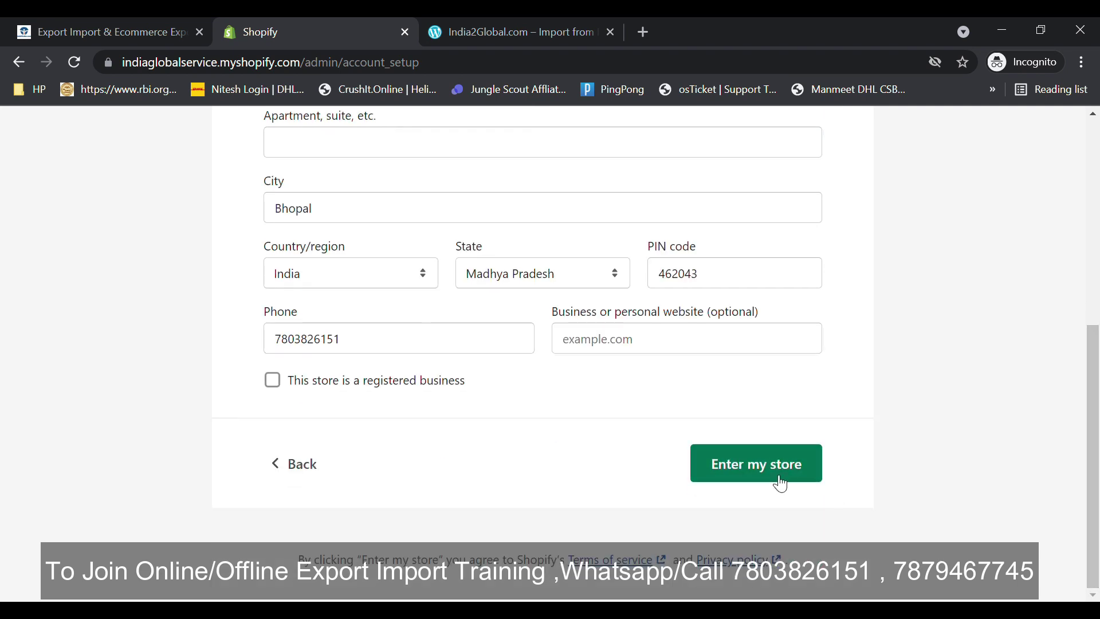
pyautogui.click(780, 480)
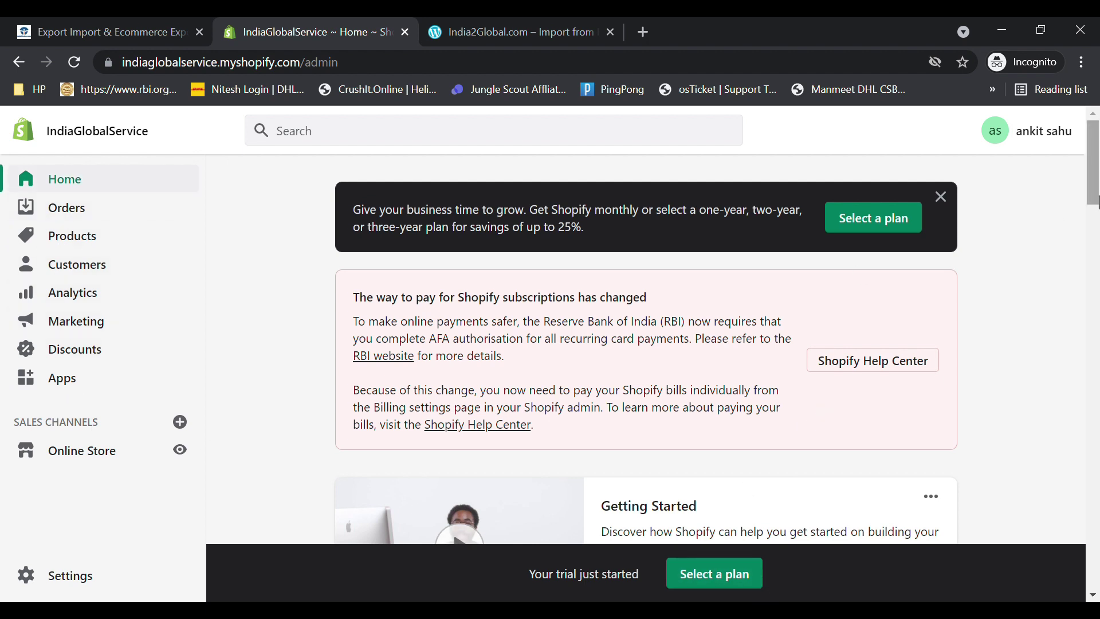
# - Look over the IndiaGlobalService admin home, then go to Select a plan
pyautogui.moveTo(1097, 204); pyautogui.dragTo(1078, 226)
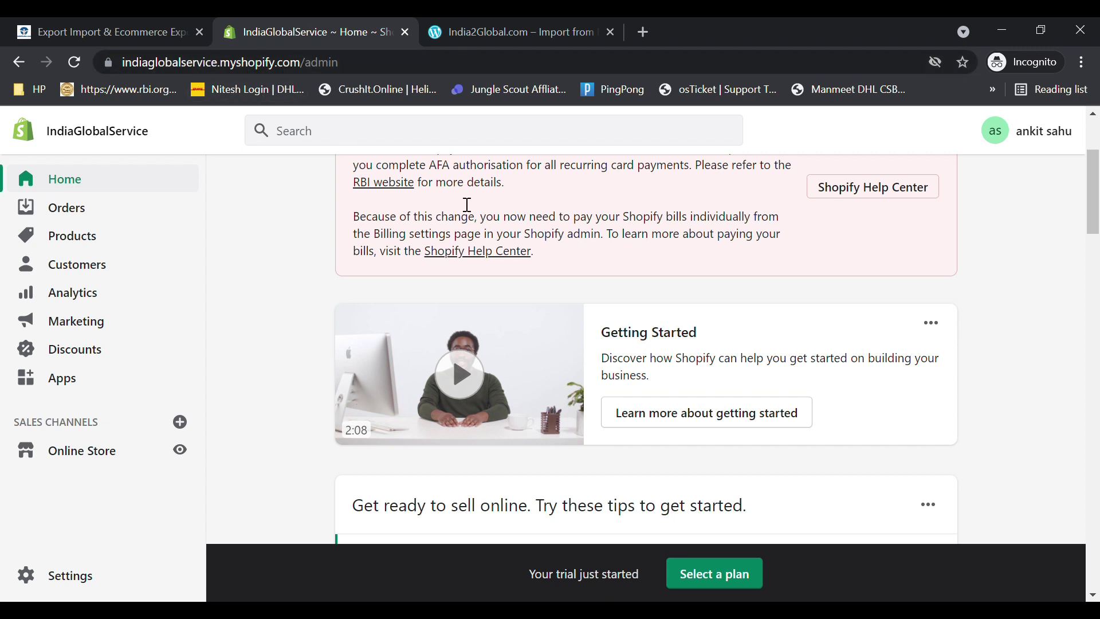
pyautogui.scroll(3, 1097, 195)
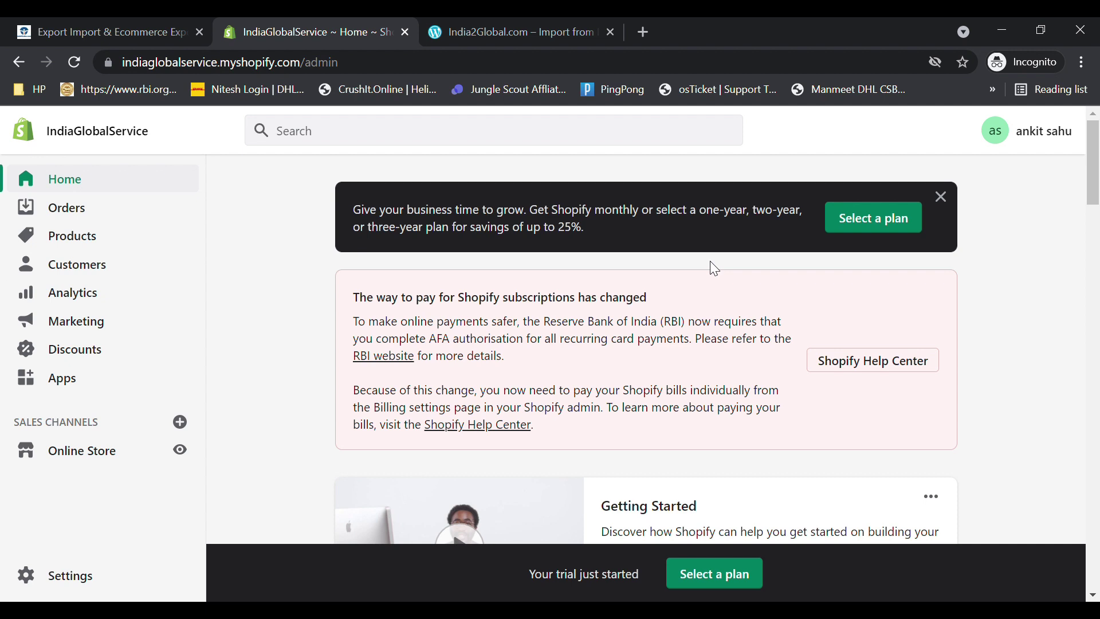
pyautogui.click(868, 217)
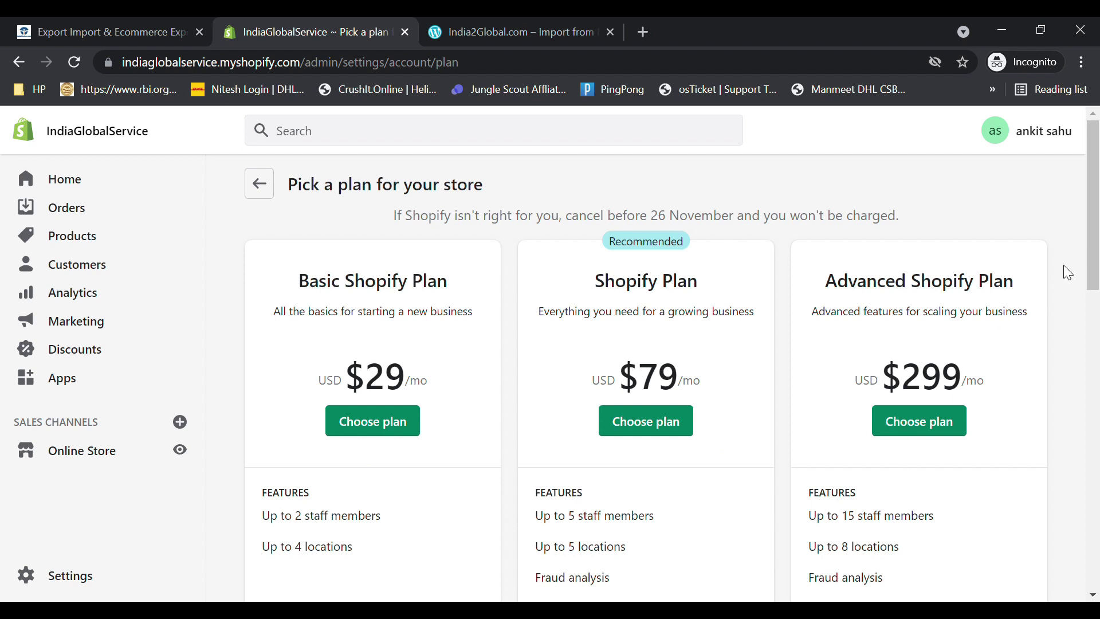
# - Compare the Basic 2.0%, Shopify 1.0% and Advanced 0.5% transaction fees
pyautogui.scroll(-2, 1097, 249)
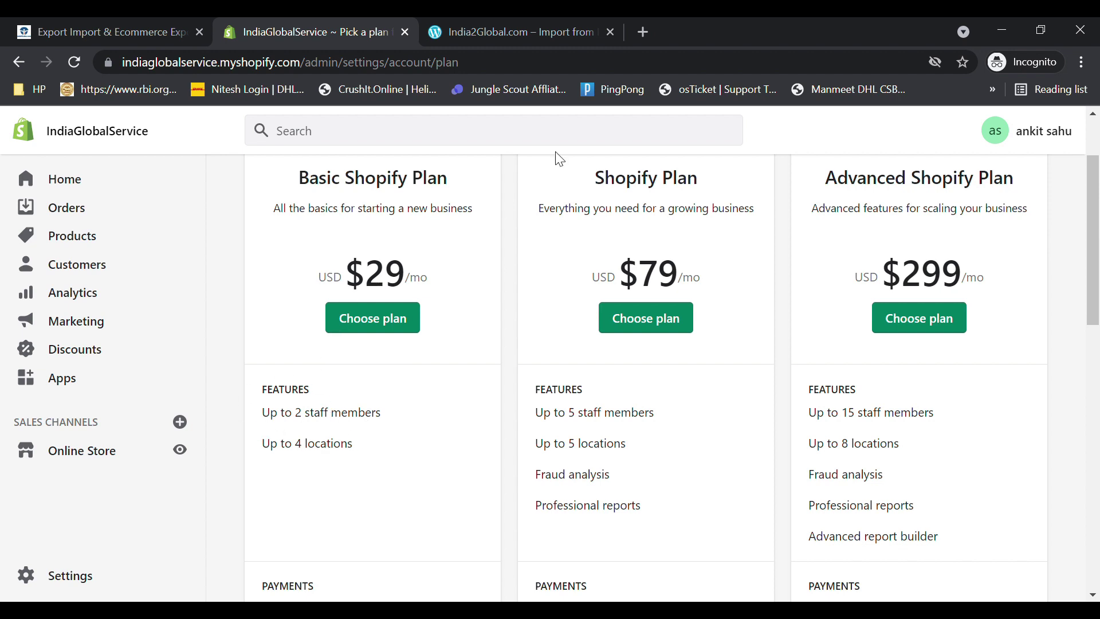
pyautogui.moveTo(1095, 304); pyautogui.dragTo(1096, 407)
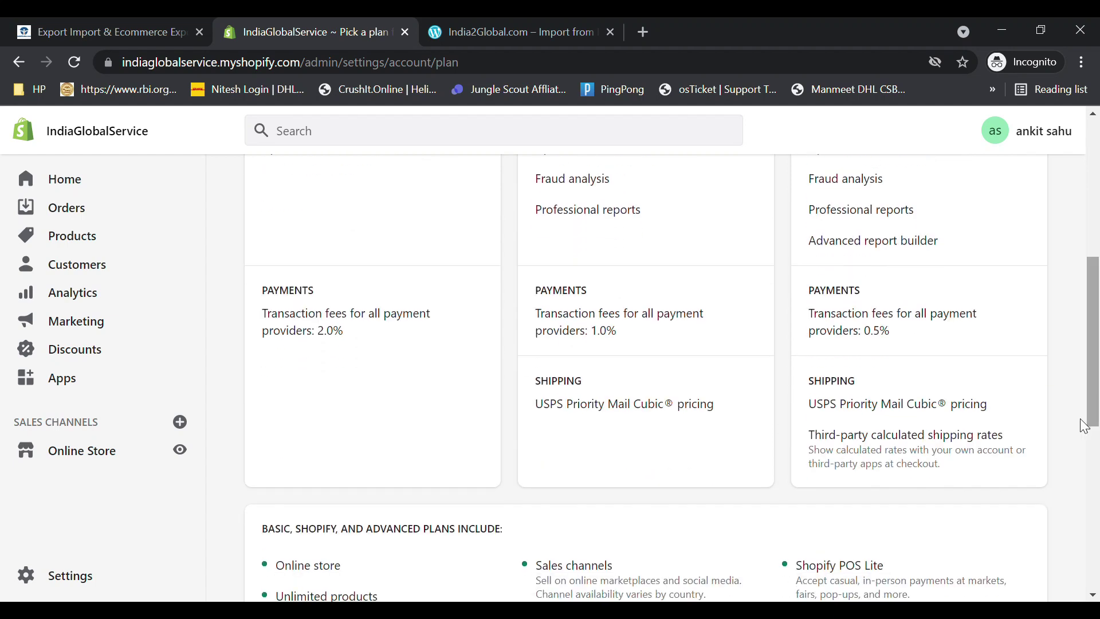
pyautogui.tripleClick(274, 321)
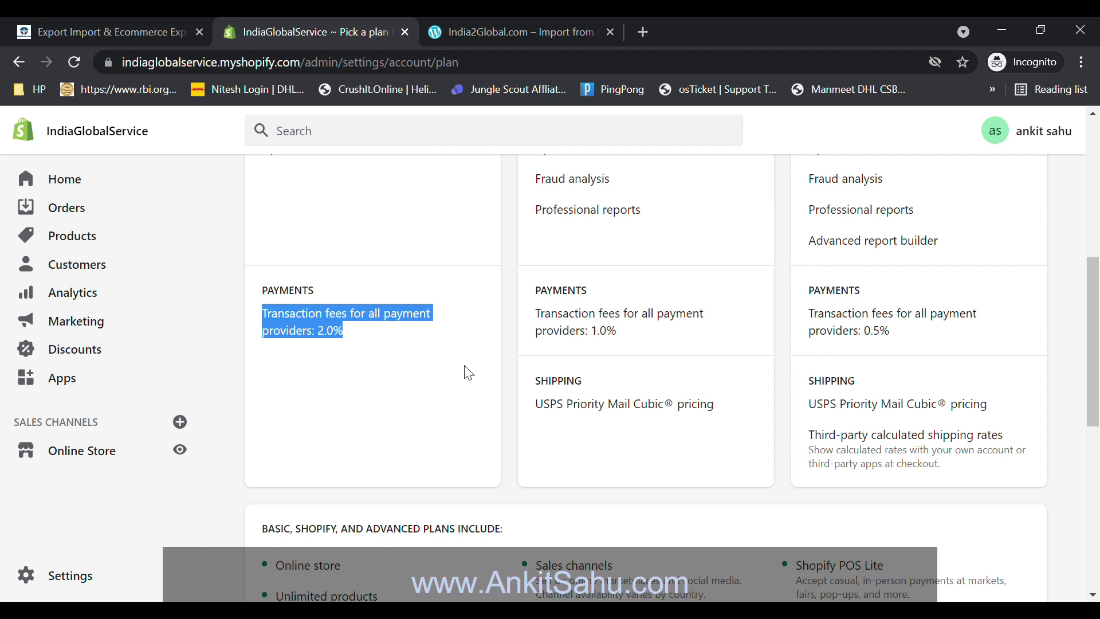
pyautogui.moveTo(532, 318); pyautogui.dragTo(612, 343)
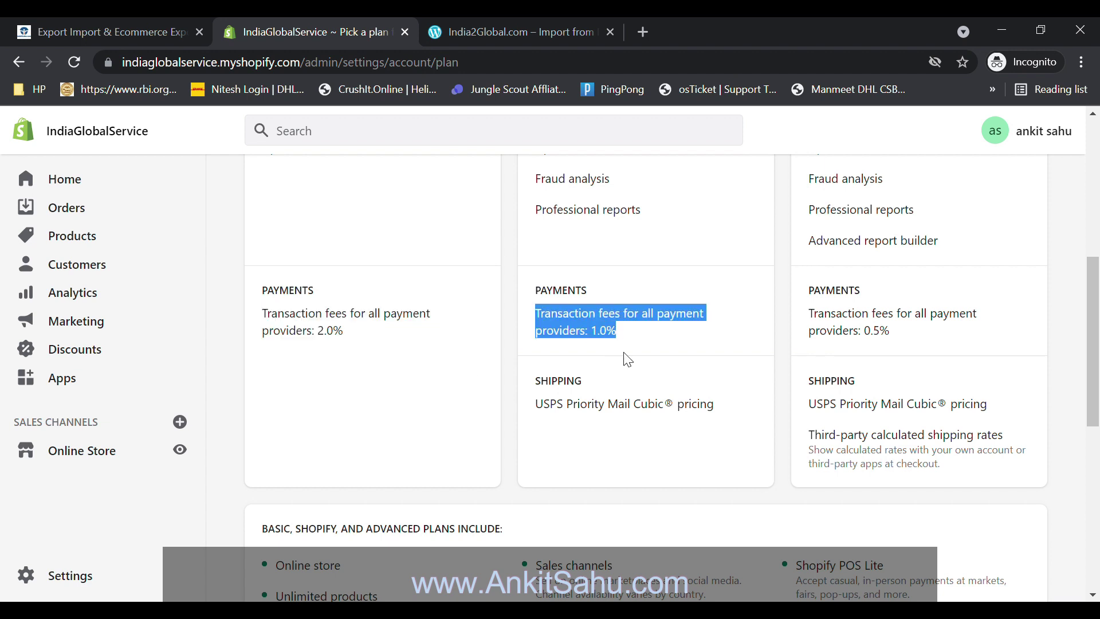
pyautogui.moveTo(805, 315); pyautogui.dragTo(918, 354)
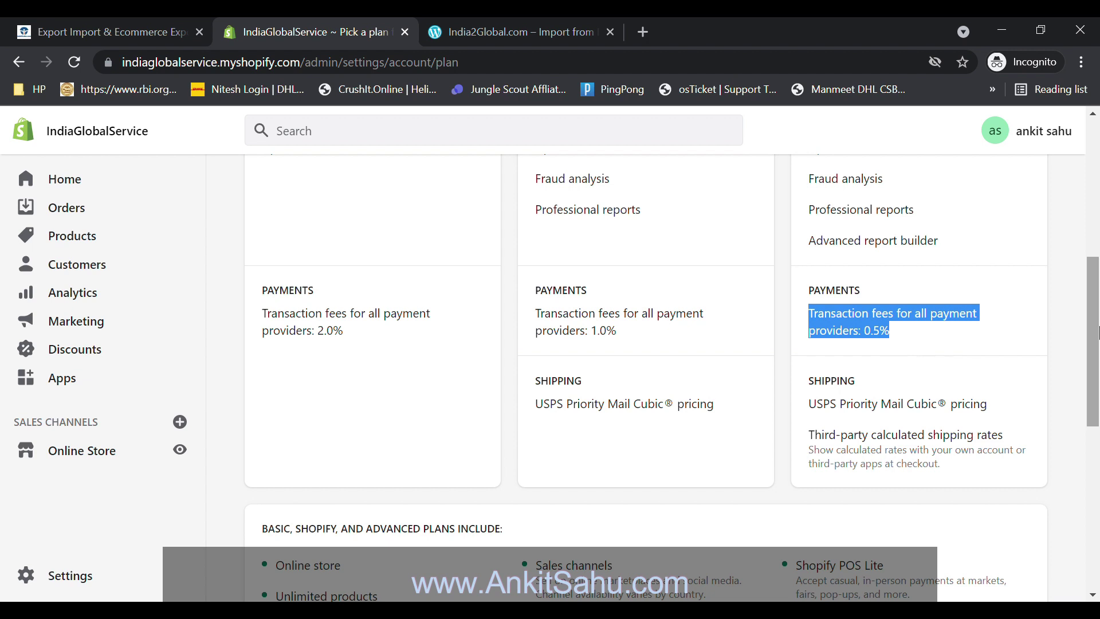
pyautogui.scroll(4, 1097, 337)
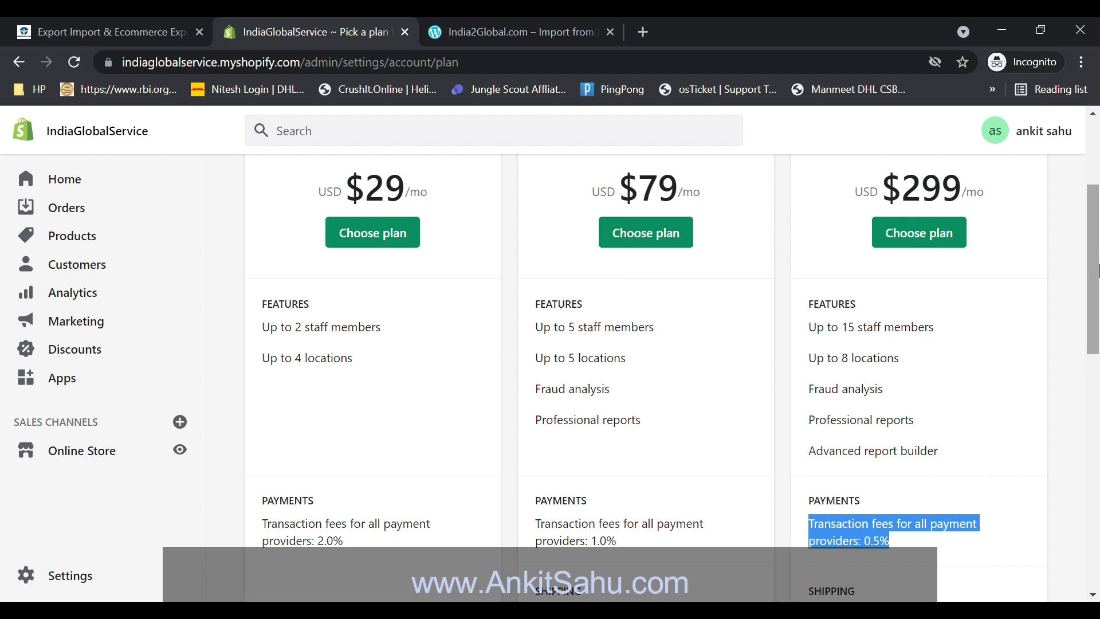
pyautogui.scroll(-8, 280, 312)
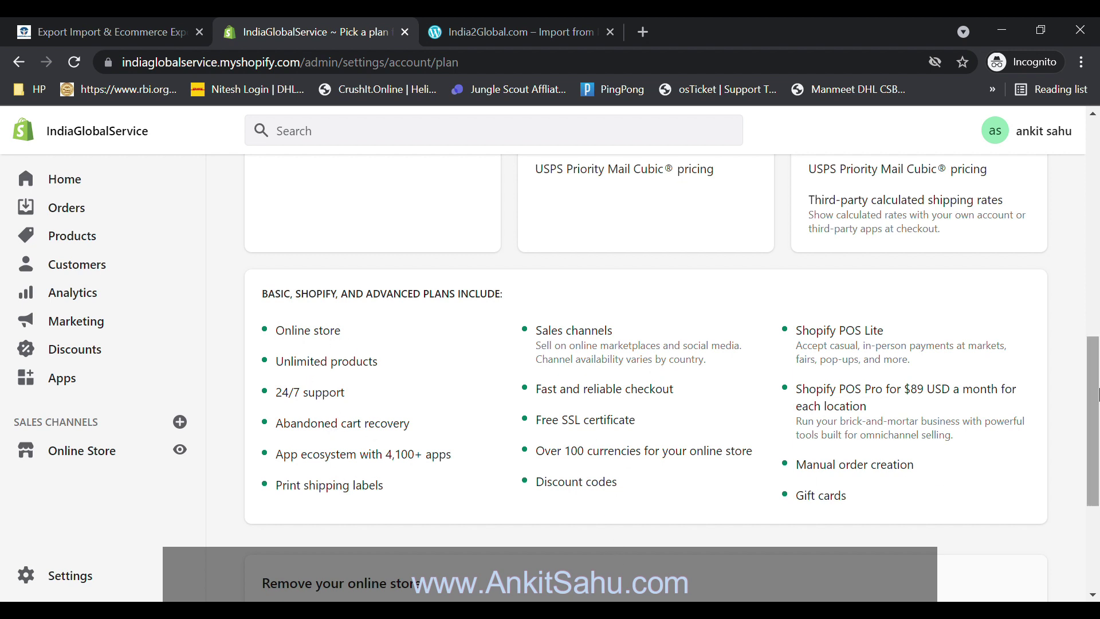
pyautogui.scroll(-4, 504, 507)
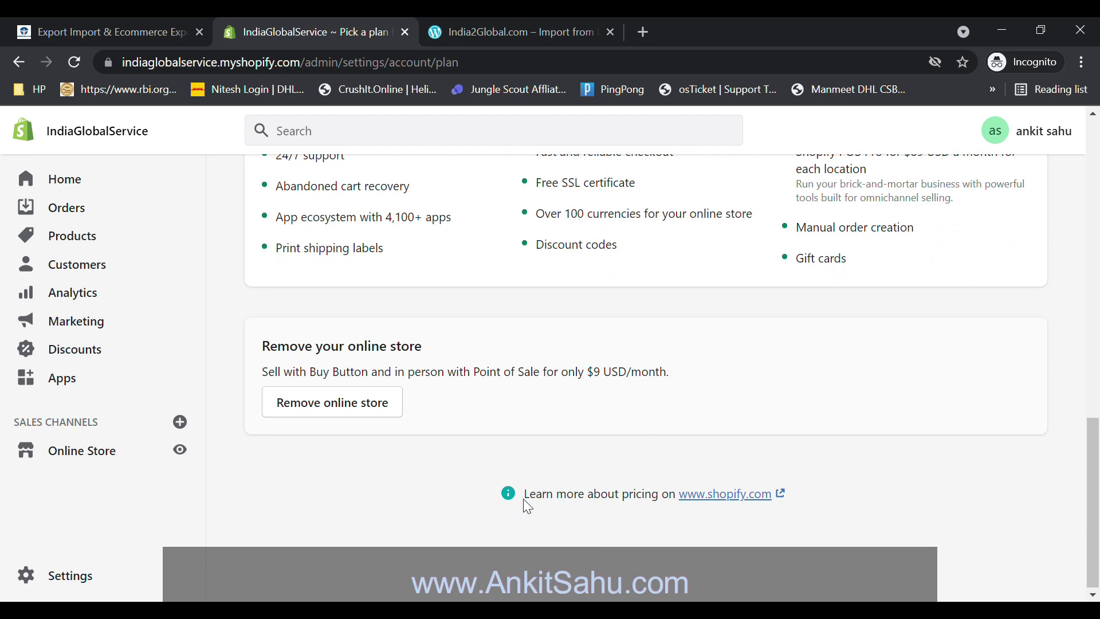
# - Open Shopify's pricing page in a new tab, then return to the plan page
pyautogui.moveTo(524, 498); pyautogui.dragTo(652, 510)
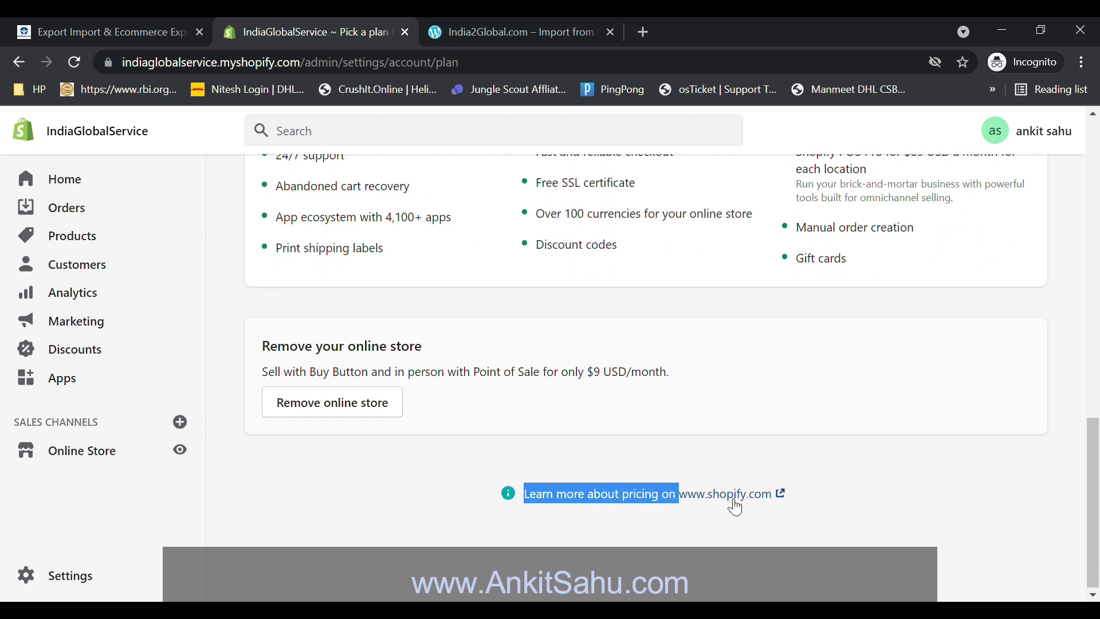
pyautogui.click(727, 496)
pyautogui.moveTo(1093, 172); pyautogui.dragTo(1082, 403)
pyautogui.click(362, 23)
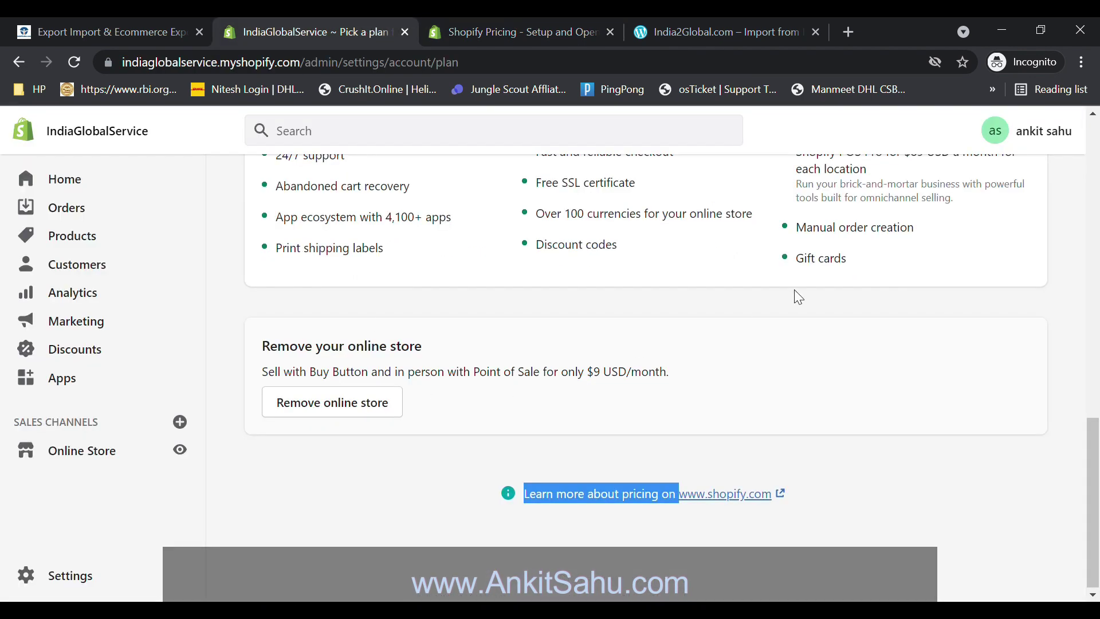
pyautogui.click(1093, 321)
pyautogui.moveTo(1097, 321); pyautogui.dragTo(1095, 179)
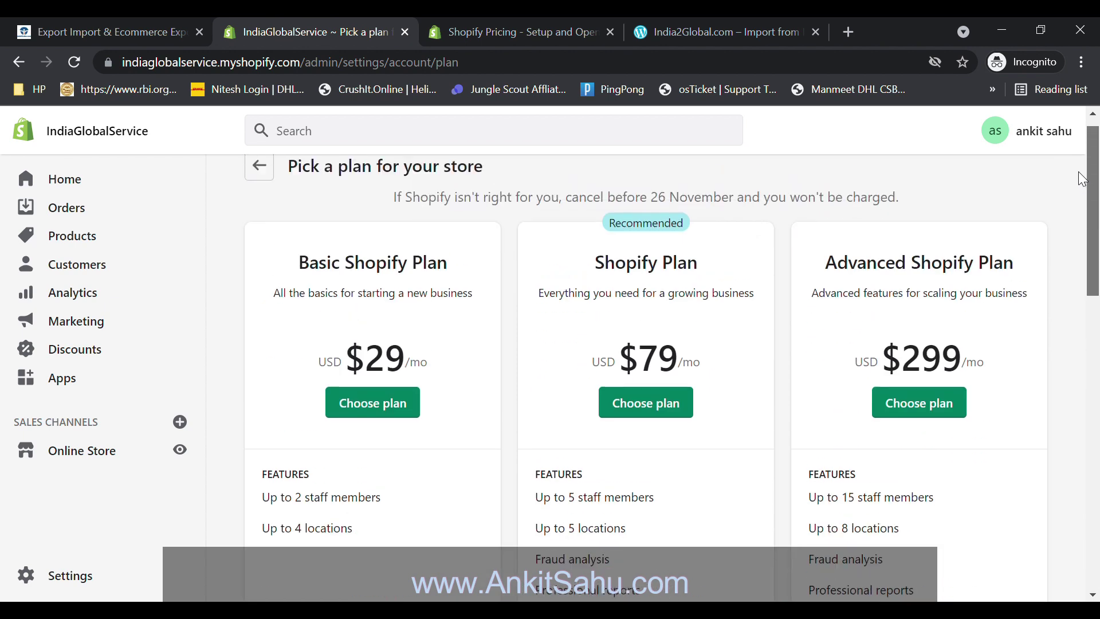
# - Choose the Basic Shopify plan with monthly billing at $29.00
pyautogui.click(375, 413)
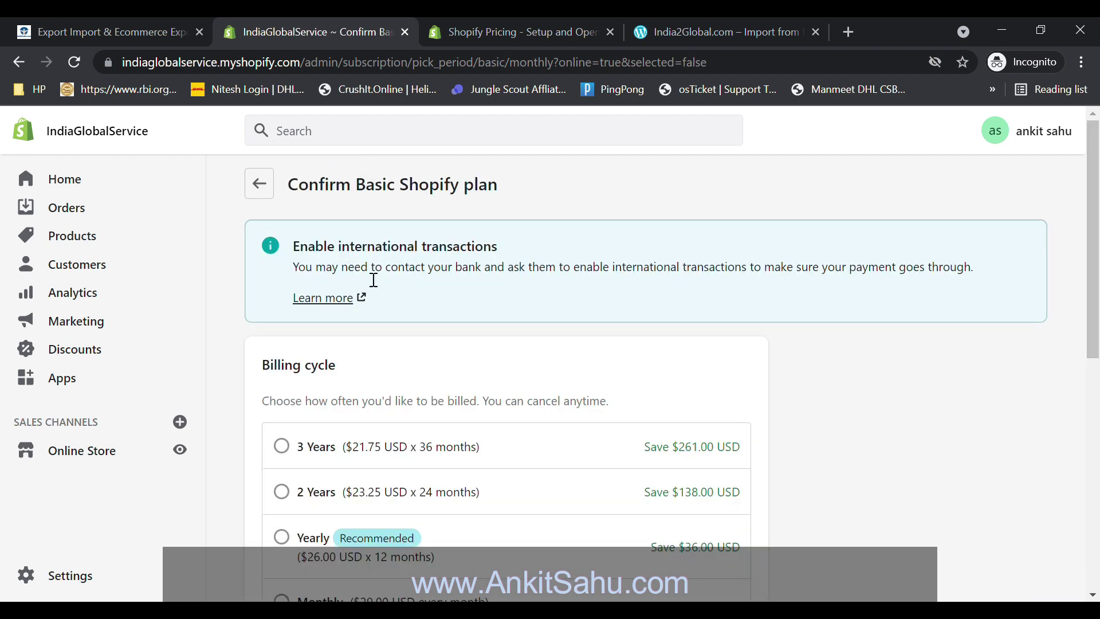
pyautogui.moveTo(299, 276); pyautogui.dragTo(938, 278)
pyautogui.moveTo(1094, 189); pyautogui.dragTo(1093, 272)
pyautogui.click(289, 388)
pyautogui.moveTo(1093, 326); pyautogui.dragTo(1093, 278)
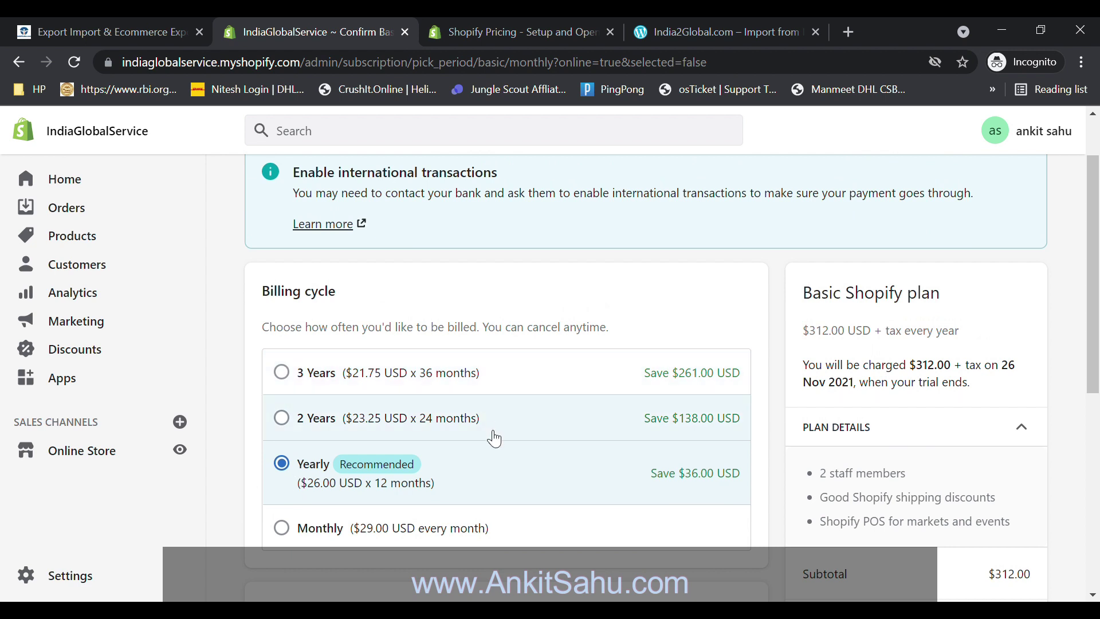
pyautogui.click(283, 536)
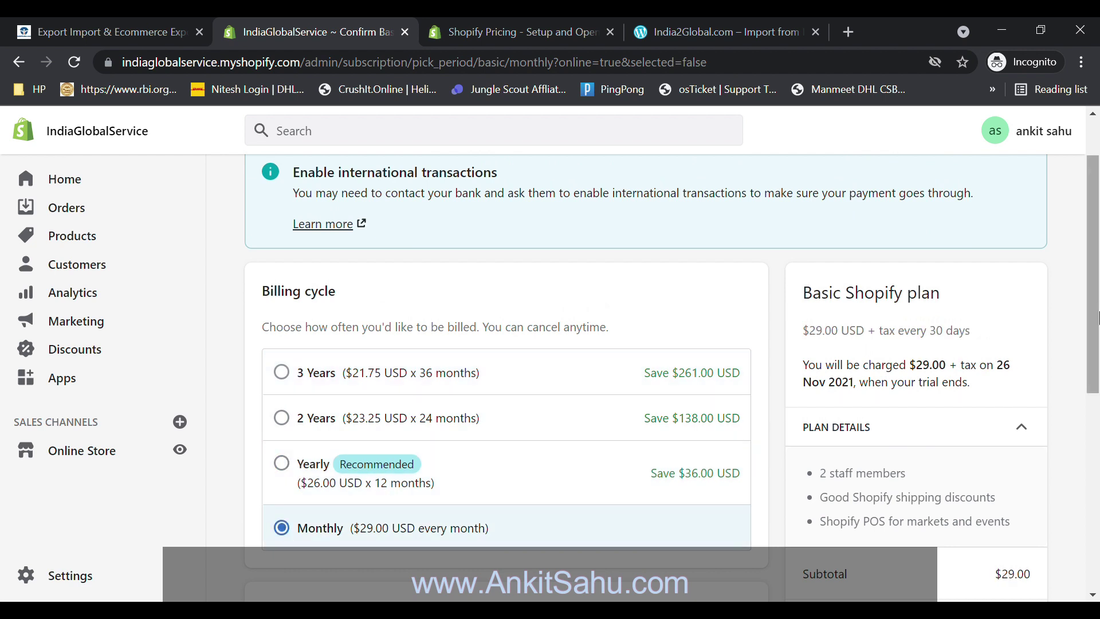
pyautogui.scroll(-3, 1098, 393)
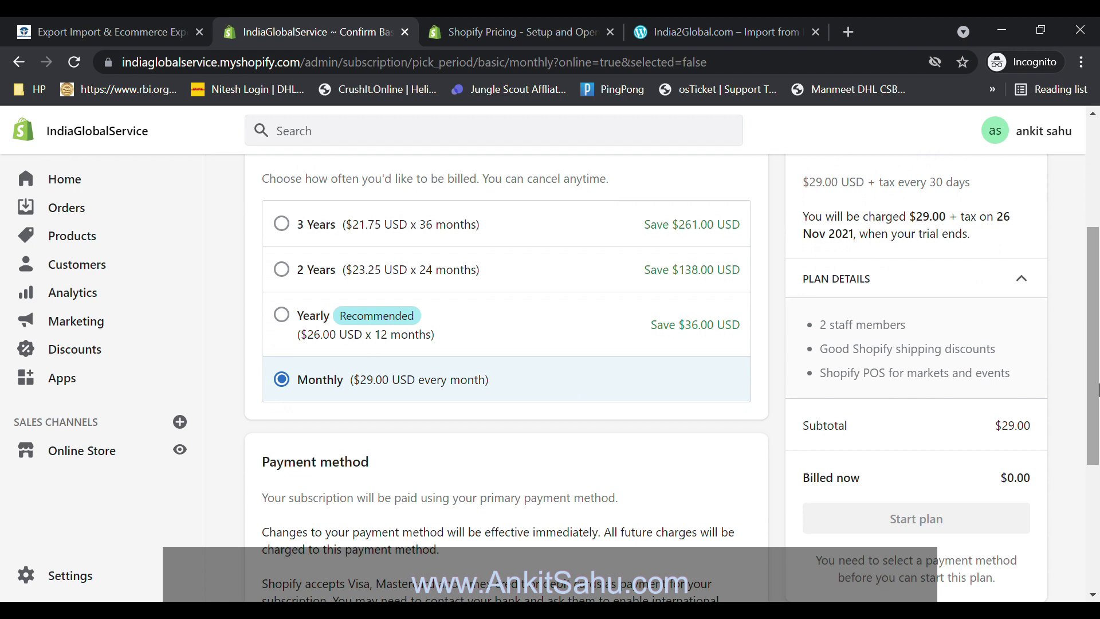
pyautogui.scroll(-5, 1098, 393)
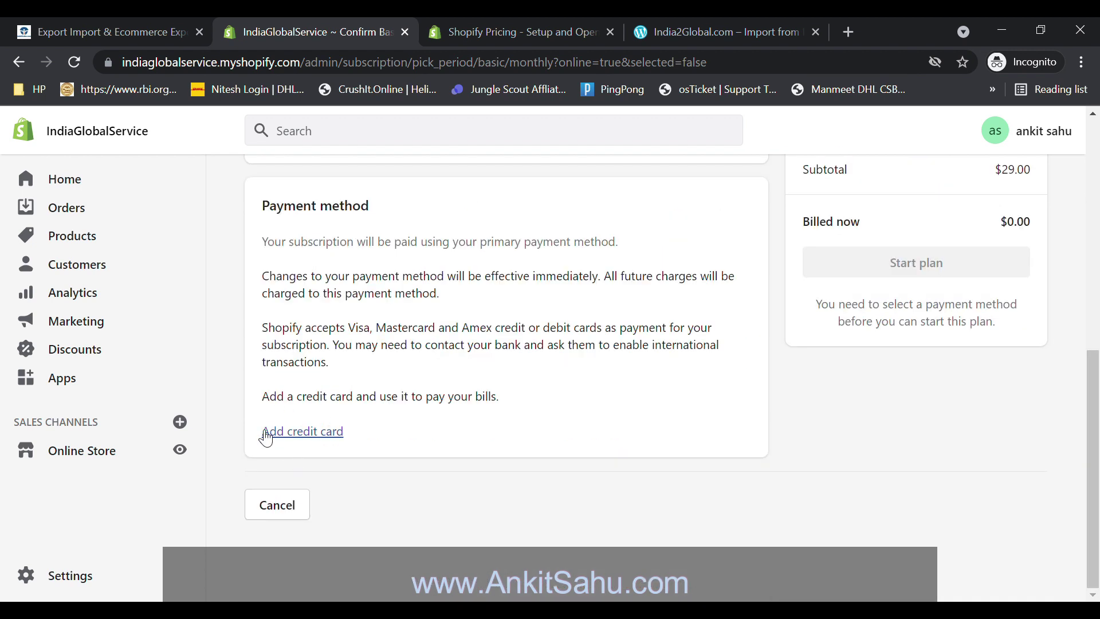
# - Open the Add credit card form and close it without adding a card
pyautogui.click(295, 438)
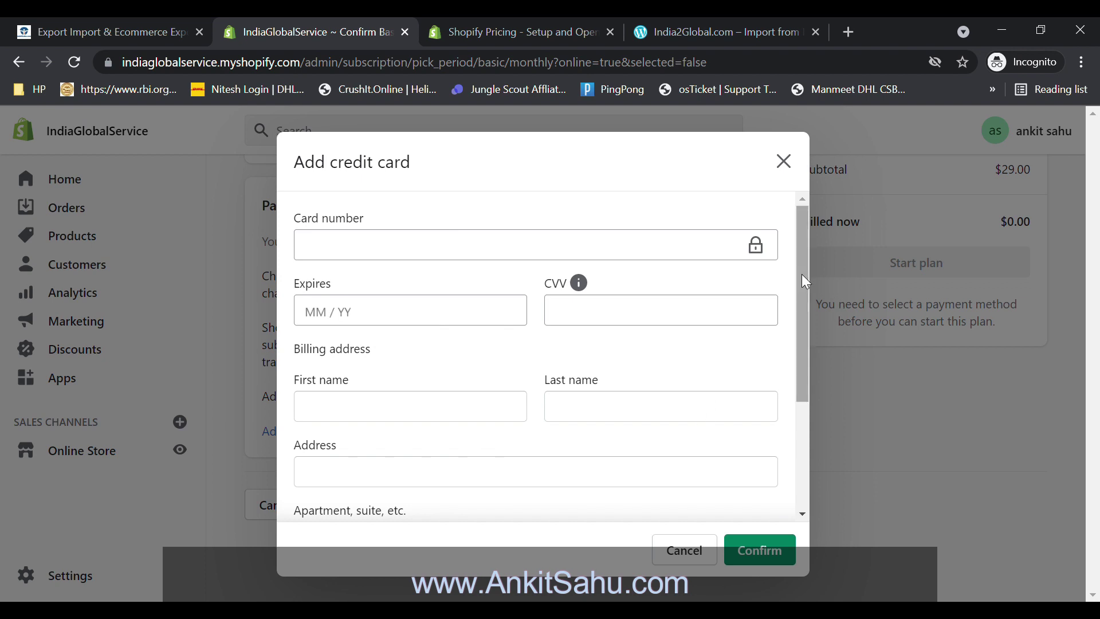
pyautogui.moveTo(802, 274); pyautogui.dragTo(823, 461)
pyautogui.click(783, 162)
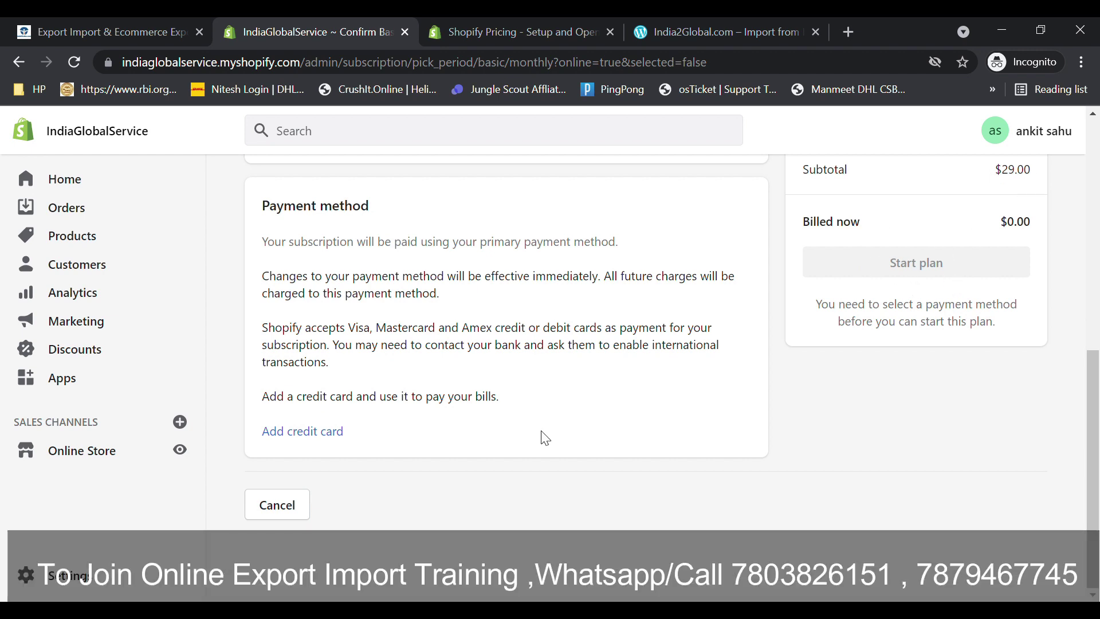
pyautogui.moveTo(1097, 466)
pyautogui.mouseDown()
pyautogui.moveTo(1095, 214)
pyautogui.moveTo(1095, 463)
pyautogui.mouseUp()
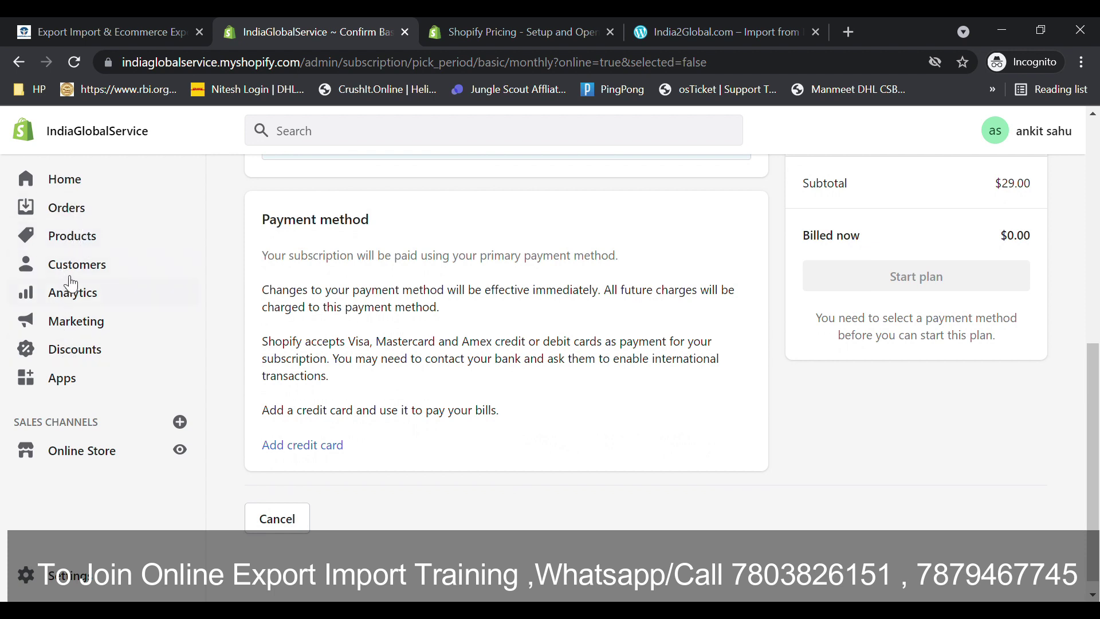
# - Go from Orders to the Products page and start a new product with Add product
pyautogui.click(80, 216)
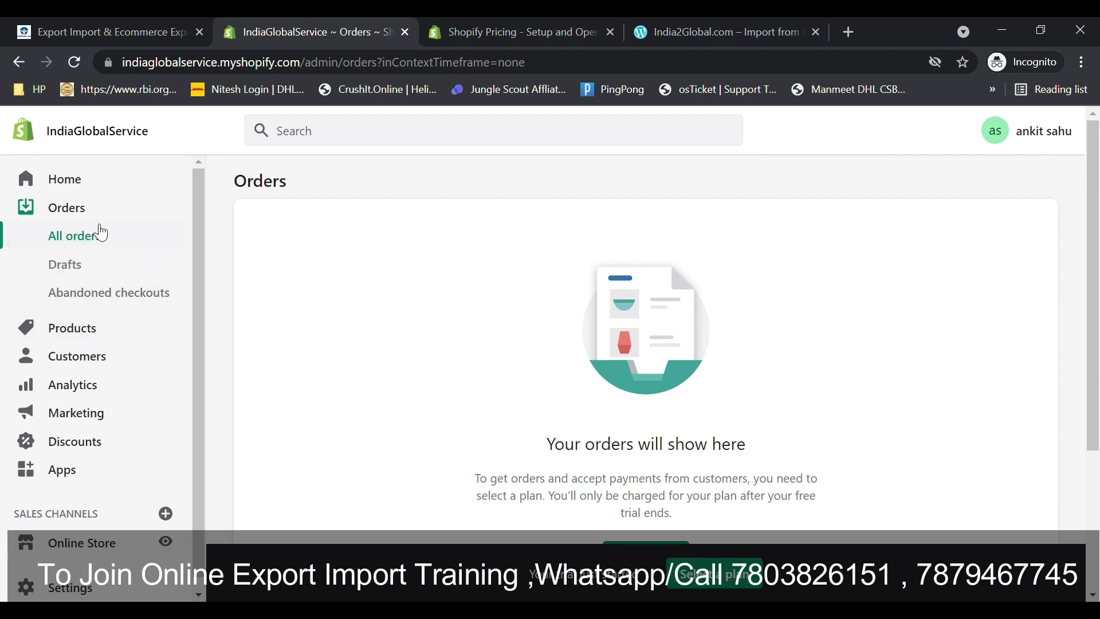
pyautogui.click(46, 332)
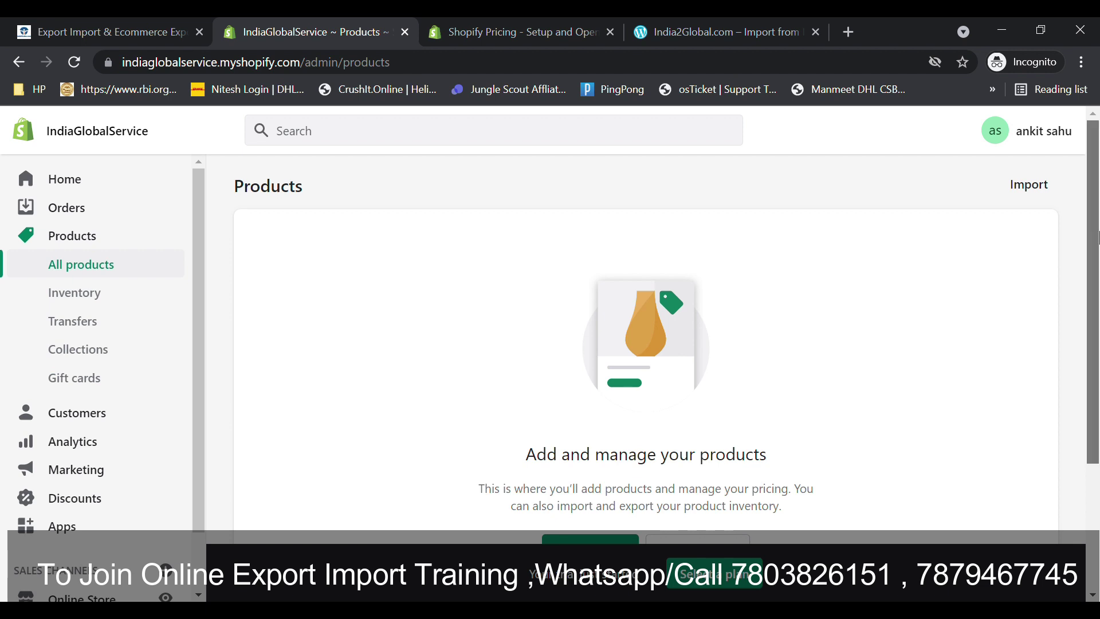
pyautogui.scroll(-3, 1009, 370)
pyautogui.moveTo(533, 303); pyautogui.dragTo(745, 303)
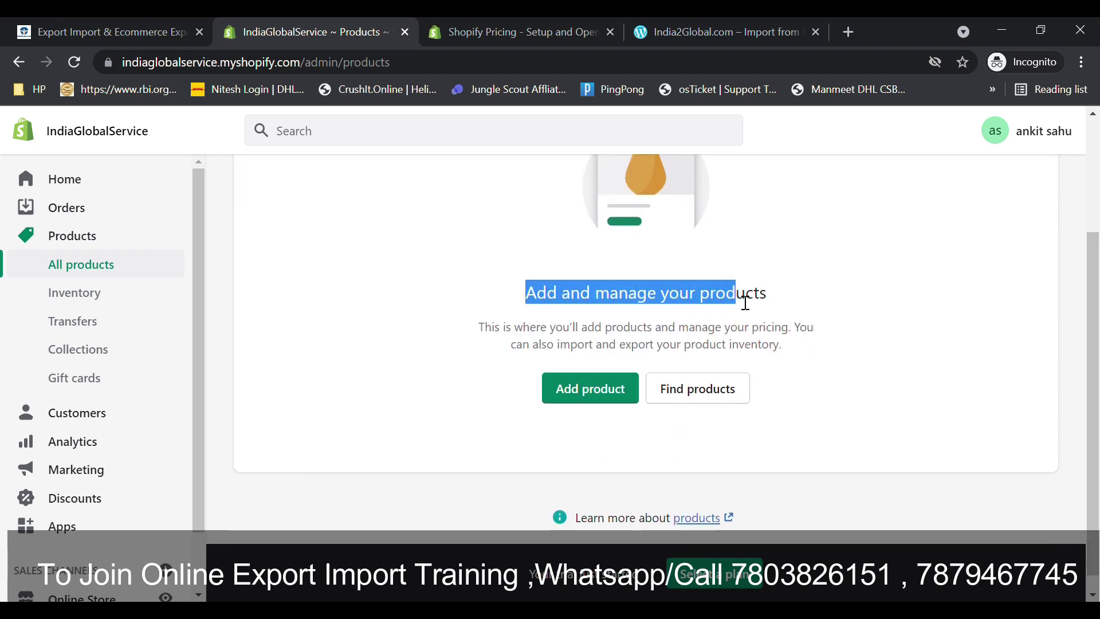
pyautogui.click(573, 401)
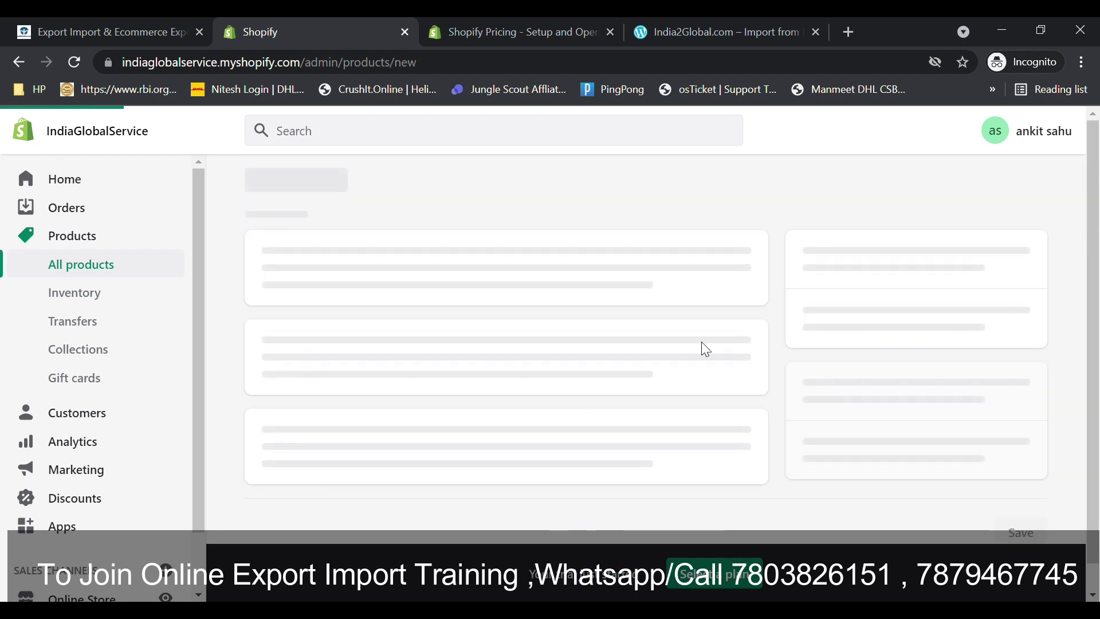
pyautogui.moveTo(1094, 218); pyautogui.dragTo(1079, 200)
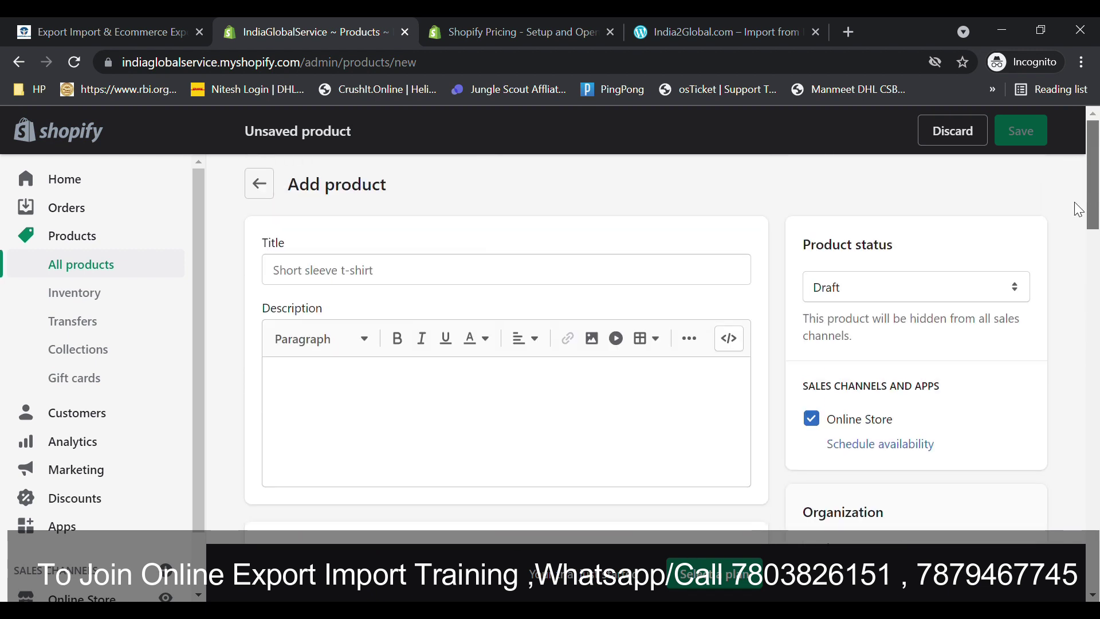
# - Title the product 'Leather Wallet for Men Brown Color' and describe it as 'Leather Wallet'
pyautogui.click(304, 267)
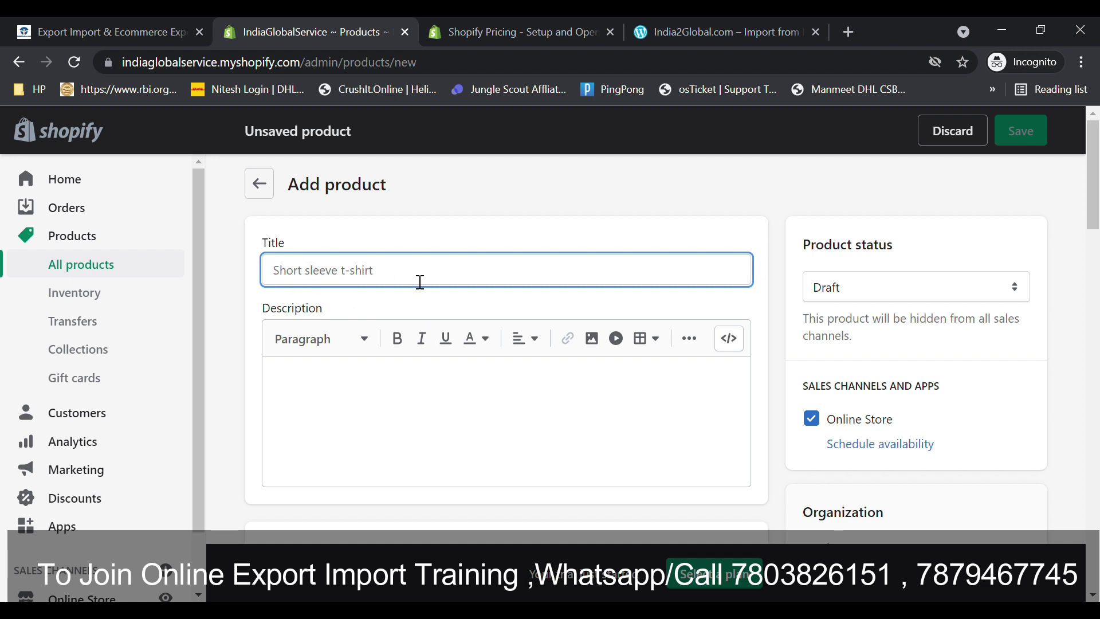
pyautogui.write('Leather Wallet for Men Brown Color')
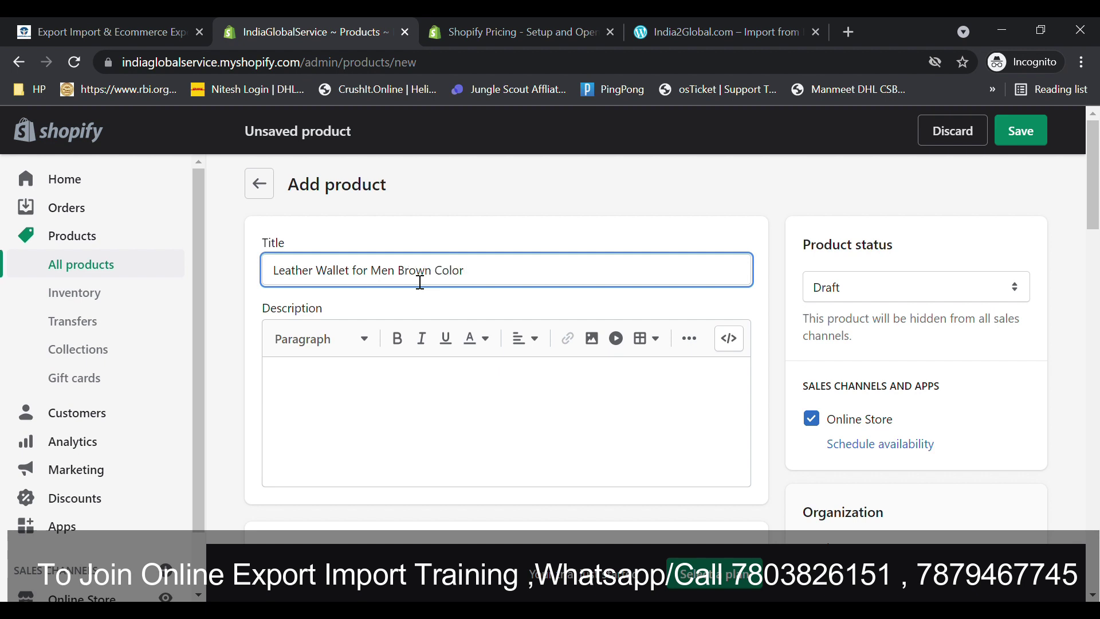
pyautogui.click(364, 380)
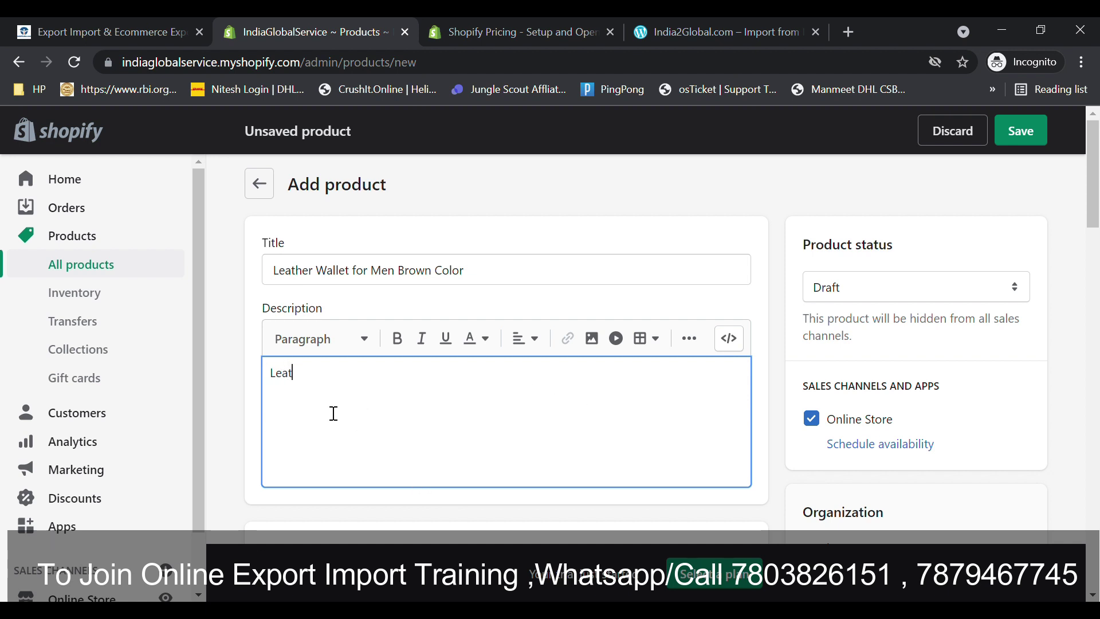
pyautogui.write('Wallet')
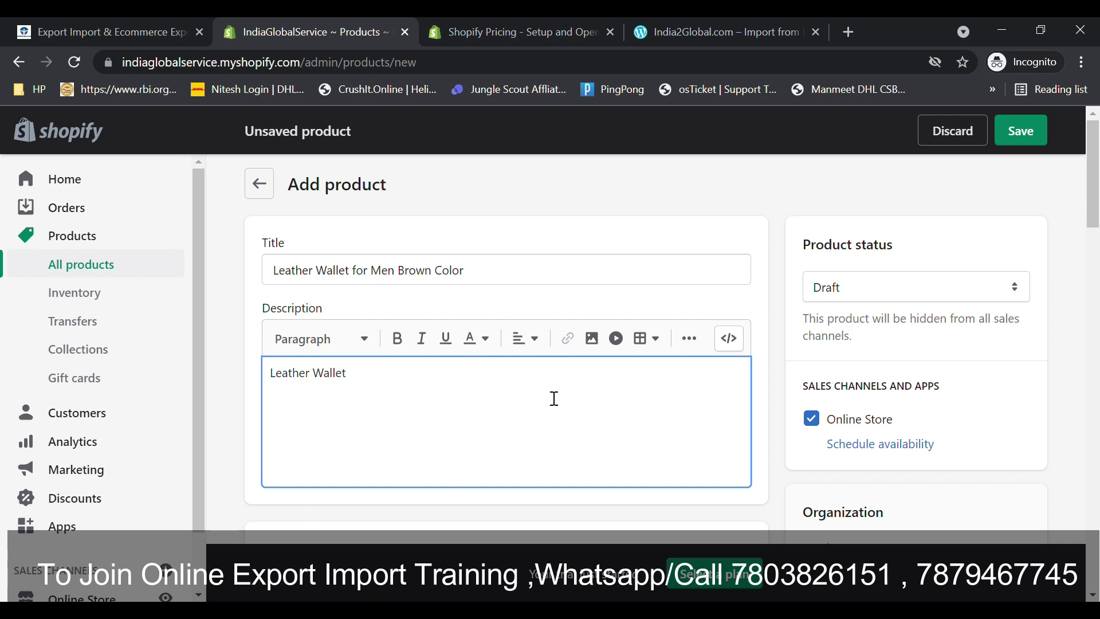
pyautogui.scroll(-5, 1095, 246)
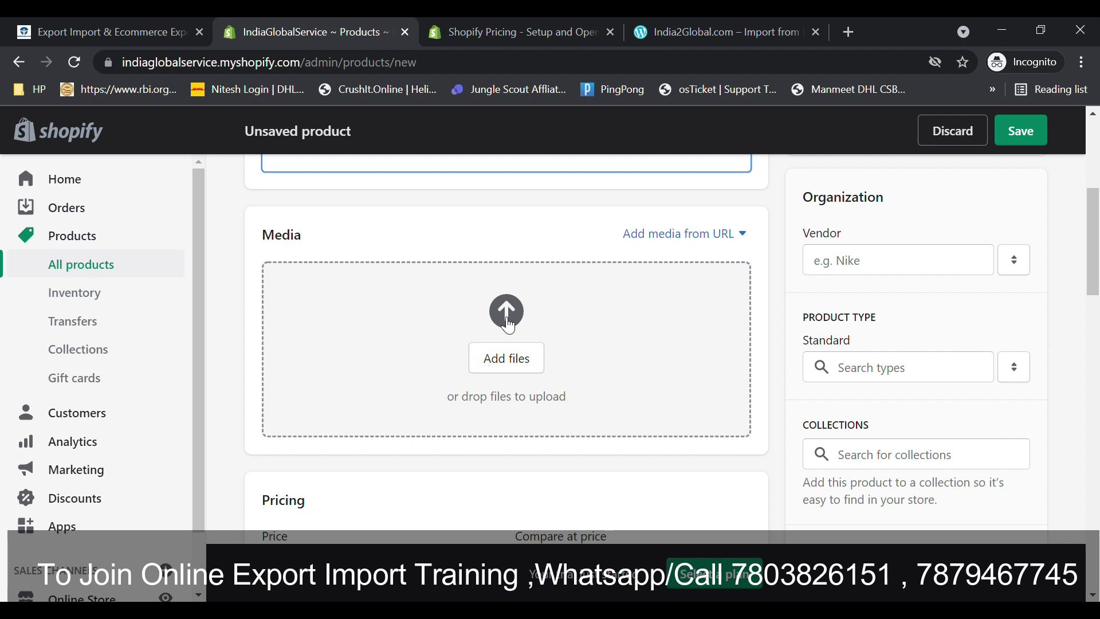
# - Upload two brown leather wallet photos into the product's Media section
pyautogui.click(505, 324)
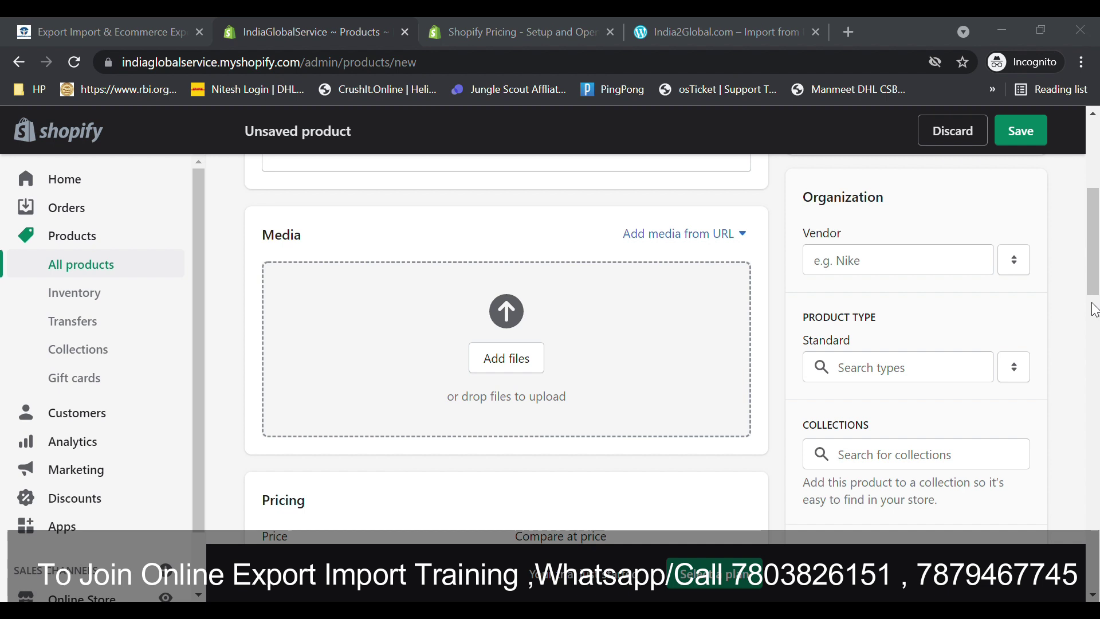
pyautogui.click(996, 266)
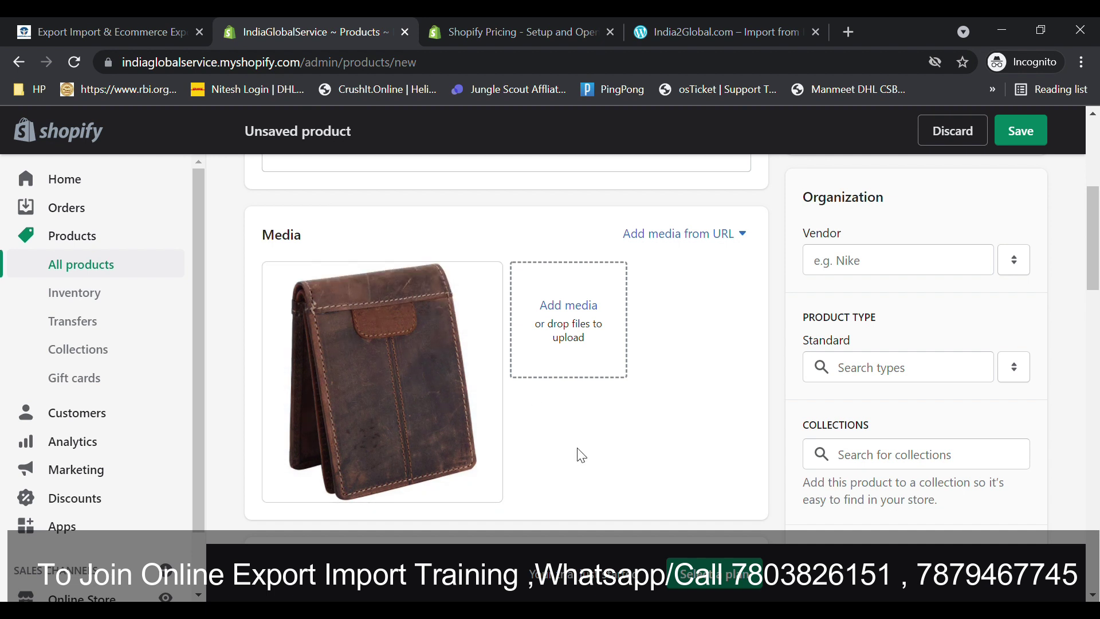
pyautogui.click(551, 320)
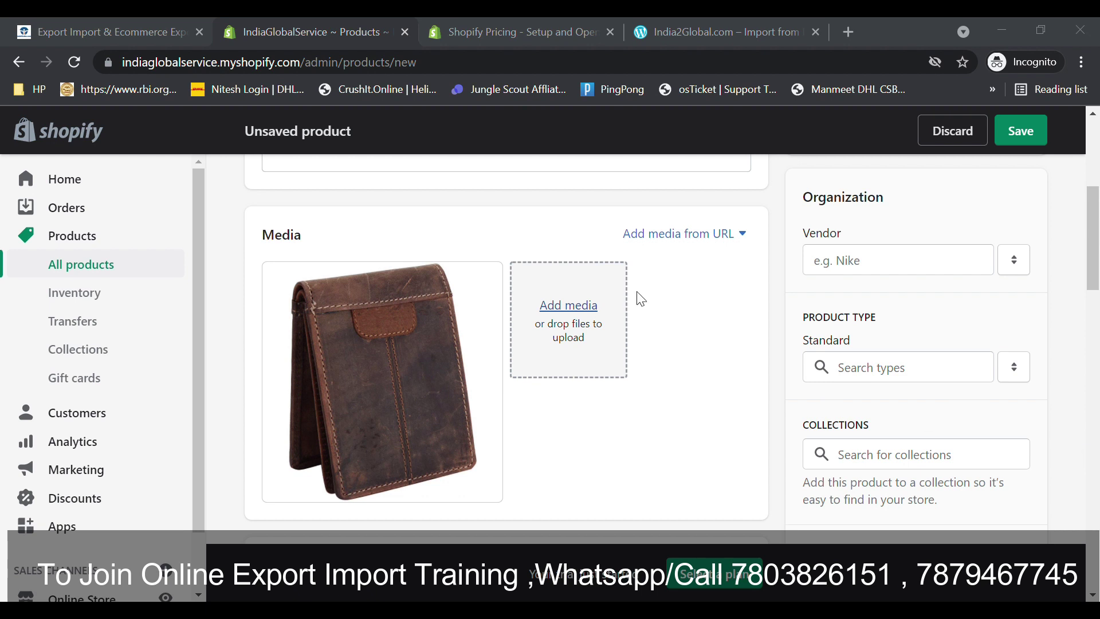
pyautogui.doubleClick(603, 335)
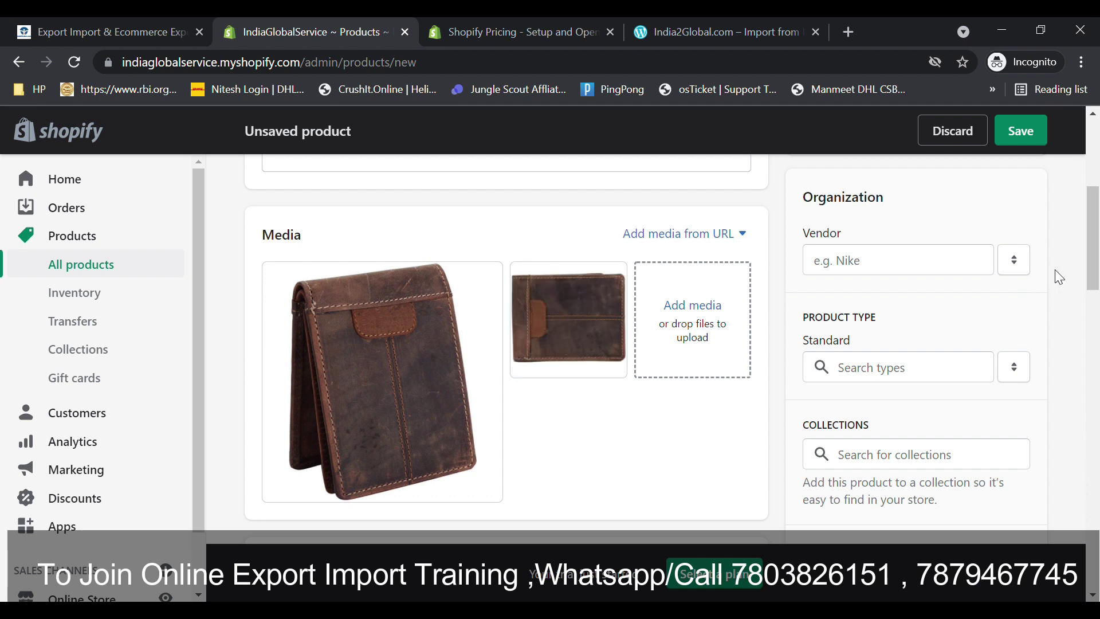
pyautogui.scroll(-3, 1091, 271)
pyautogui.scroll(1, 1091, 271)
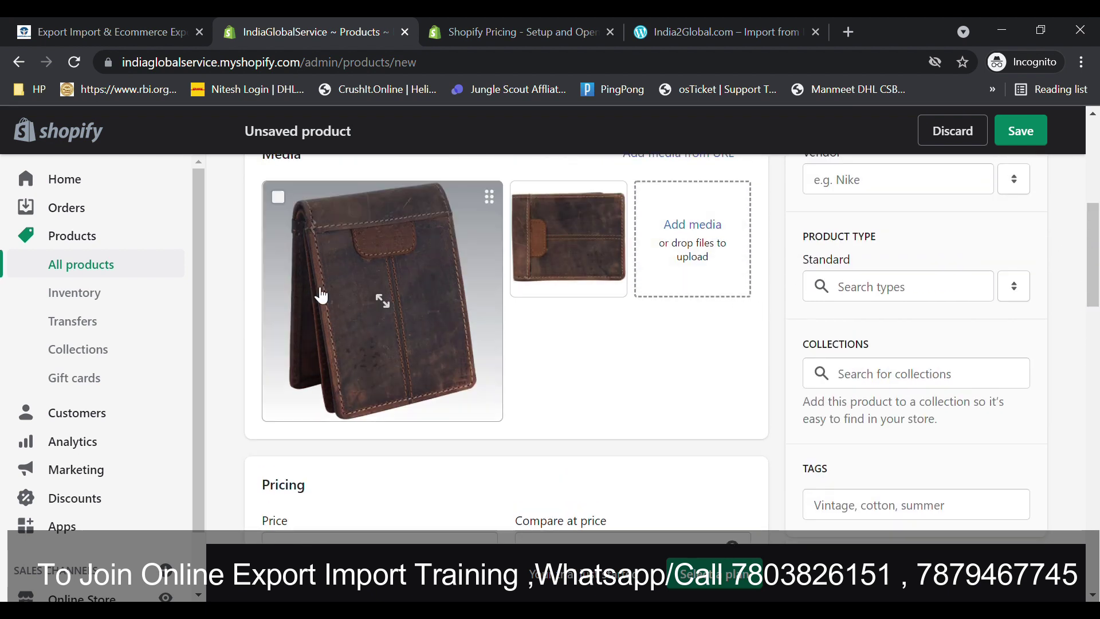
# - Enter 500 as both the wallet's price and its cost per item
pyautogui.scroll(-4, 1096, 256)
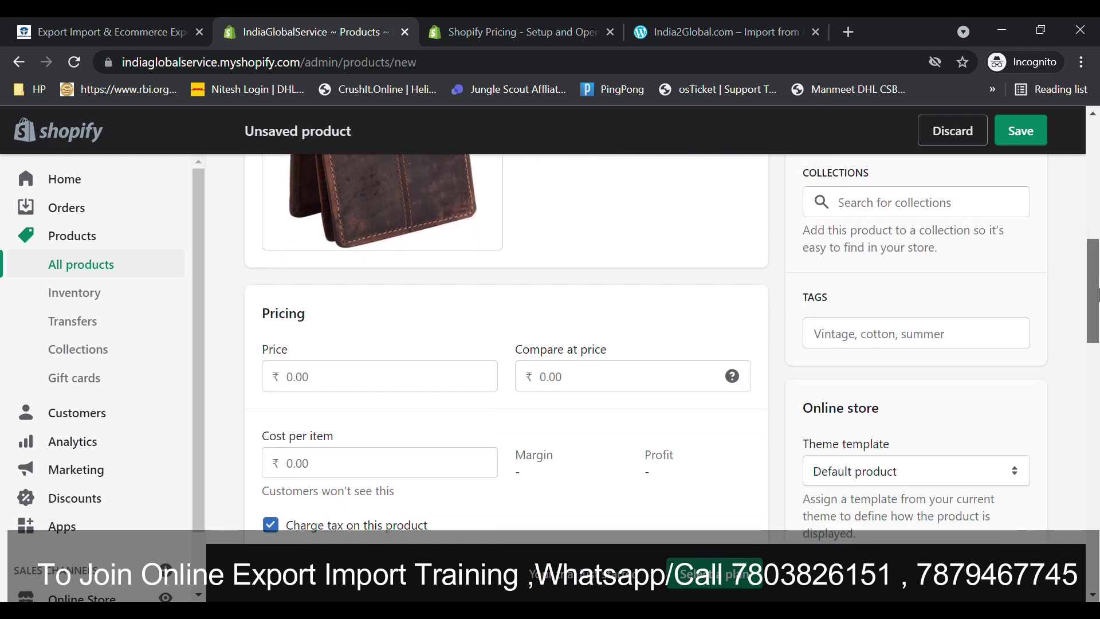
pyautogui.click(427, 341)
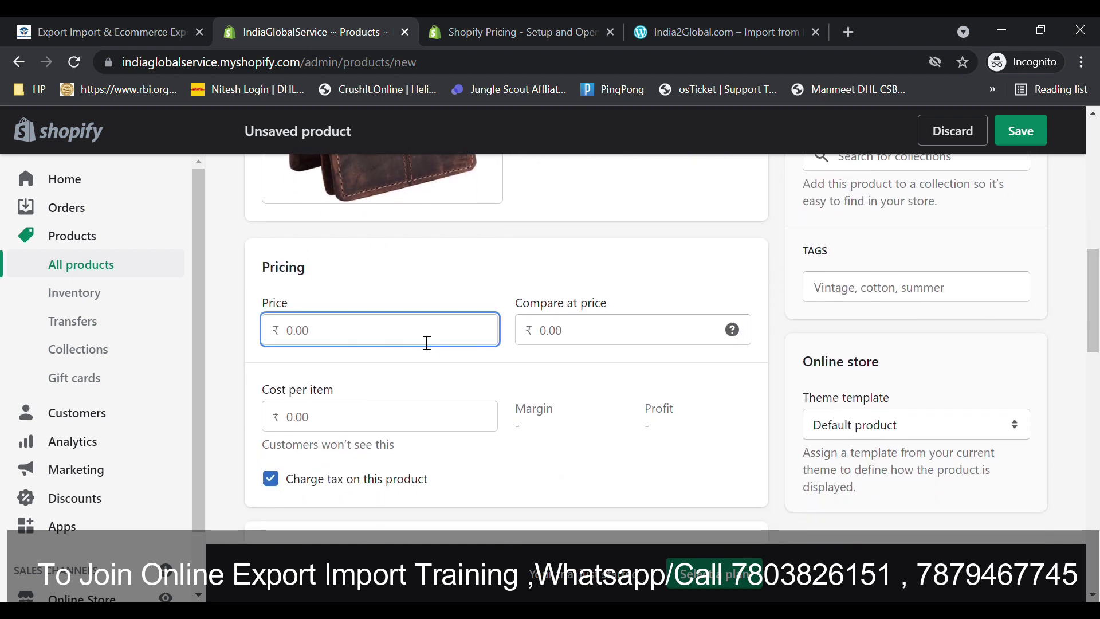
pyautogui.click(694, 336)
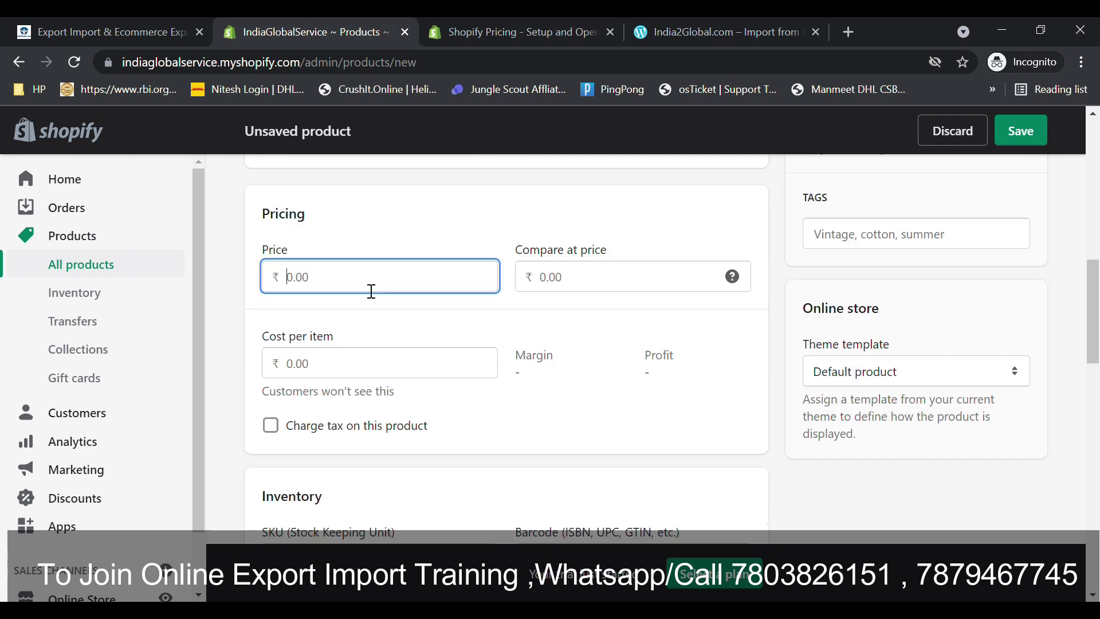
pyautogui.write('500')
pyautogui.click(362, 370)
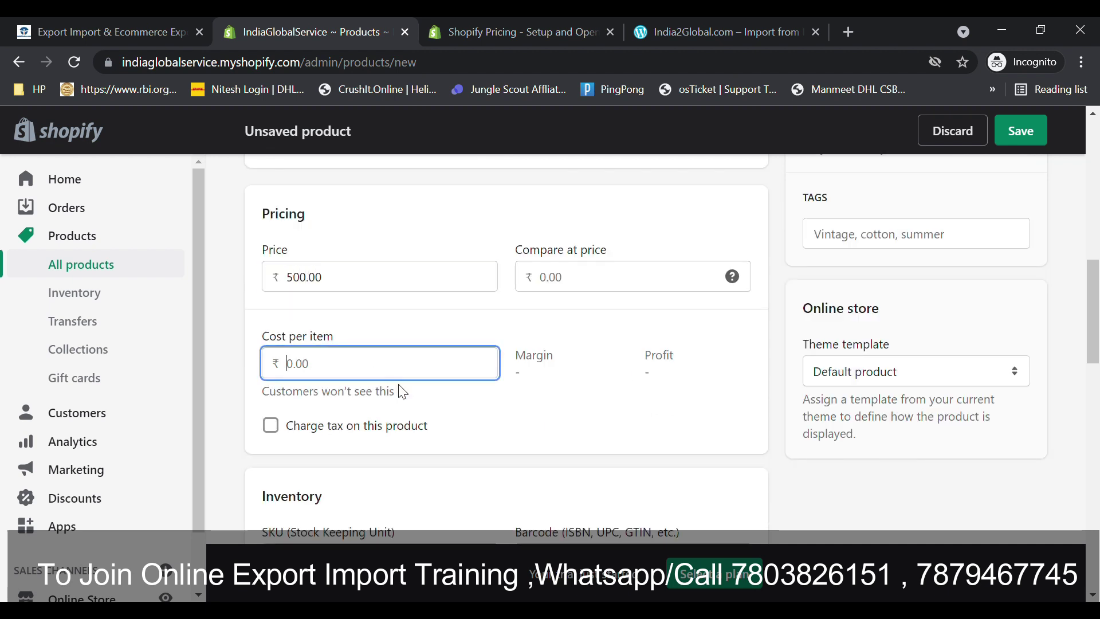
pyautogui.write('500')
pyautogui.click(576, 432)
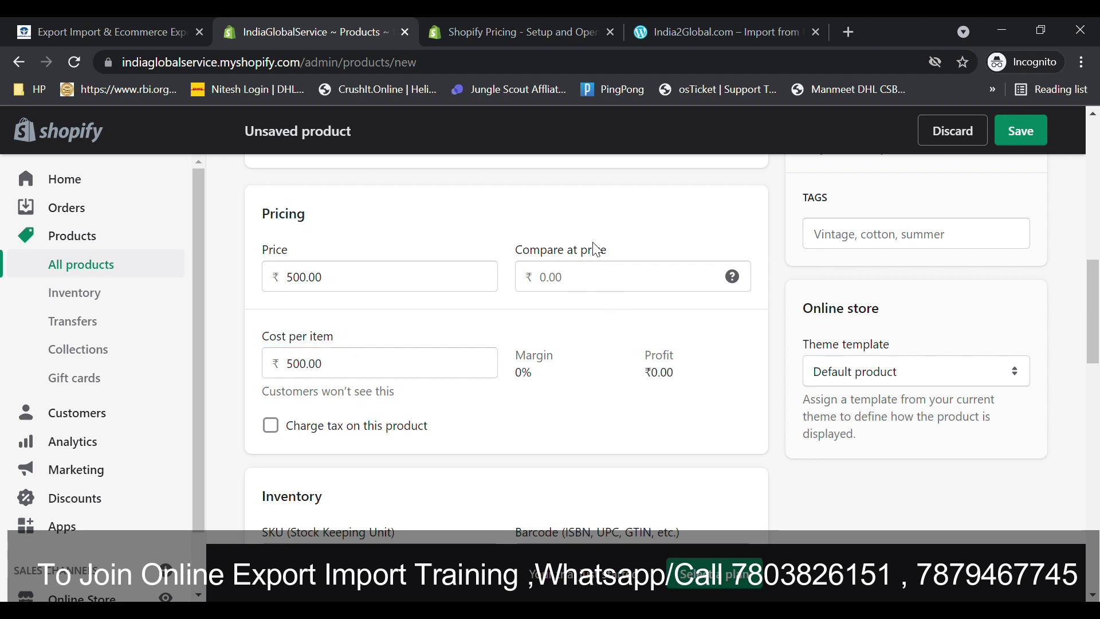
pyautogui.moveTo(734, 284)
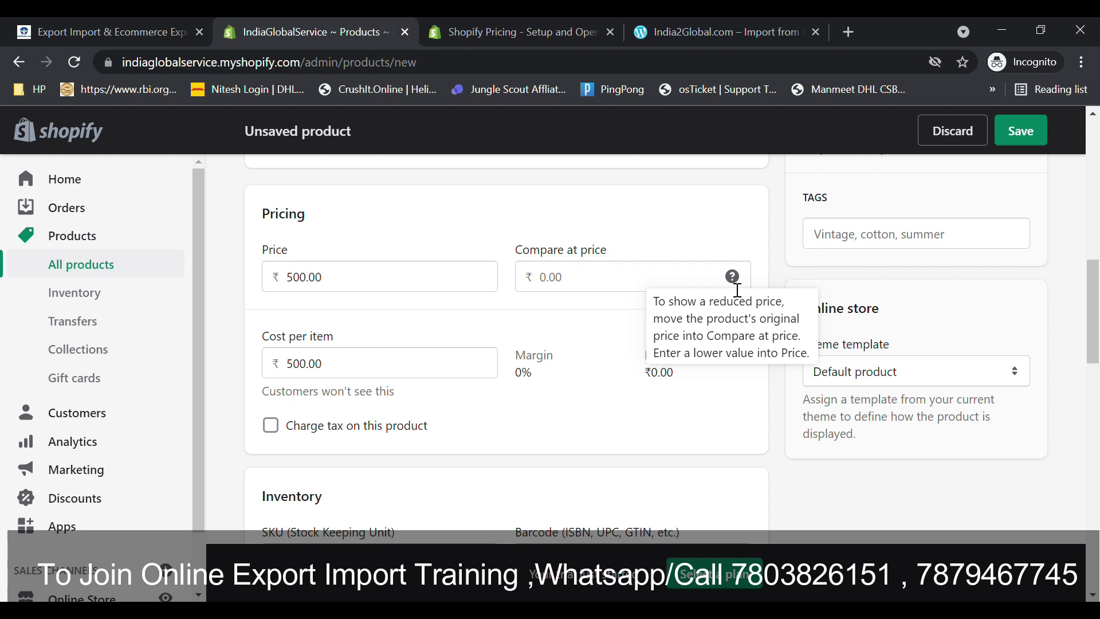
pyautogui.moveTo(1094, 312); pyautogui.dragTo(1094, 338)
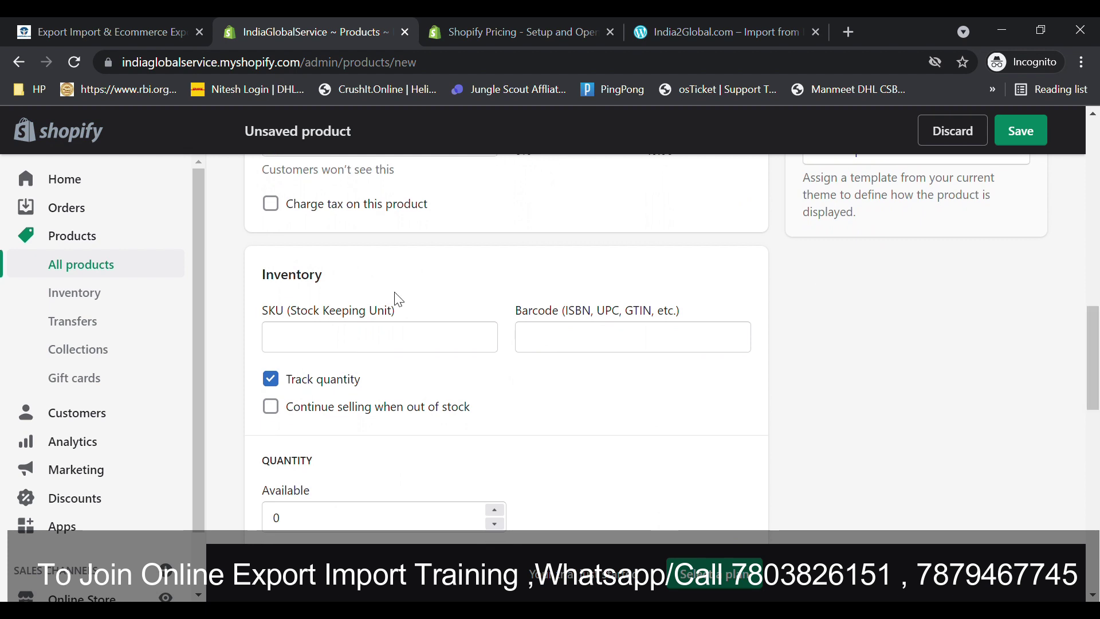
# - Turn on Charge tax and enter 465465 in the SKU field
pyautogui.click(277, 211)
pyautogui.click(291, 327)
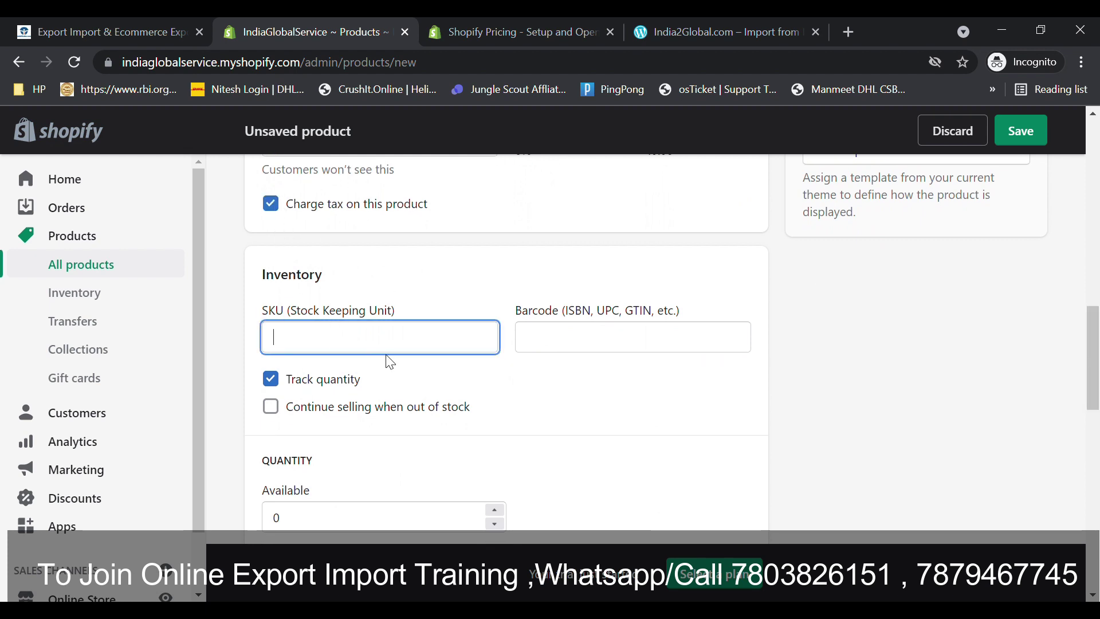
pyautogui.write('465465')
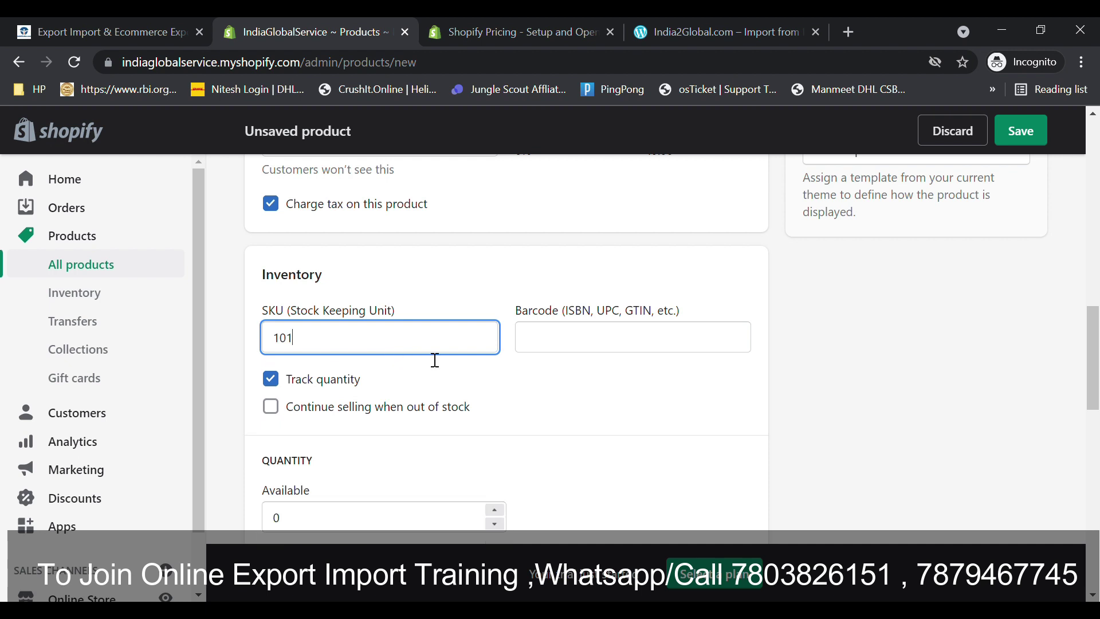
pyautogui.click(584, 347)
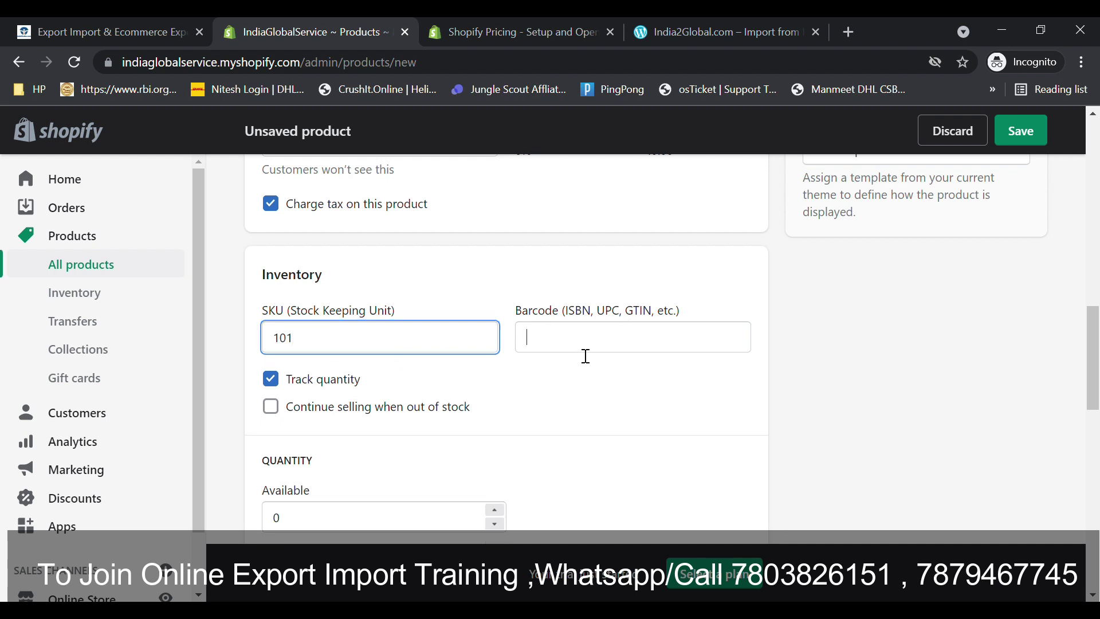
pyautogui.moveTo(558, 313); pyautogui.dragTo(685, 321)
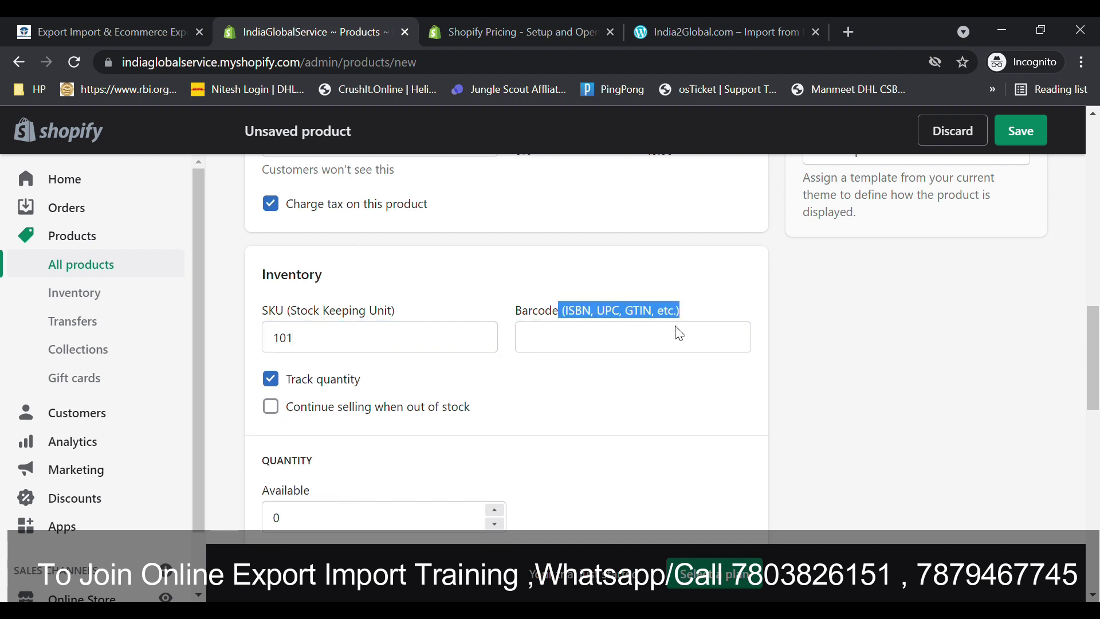
pyautogui.click(559, 367)
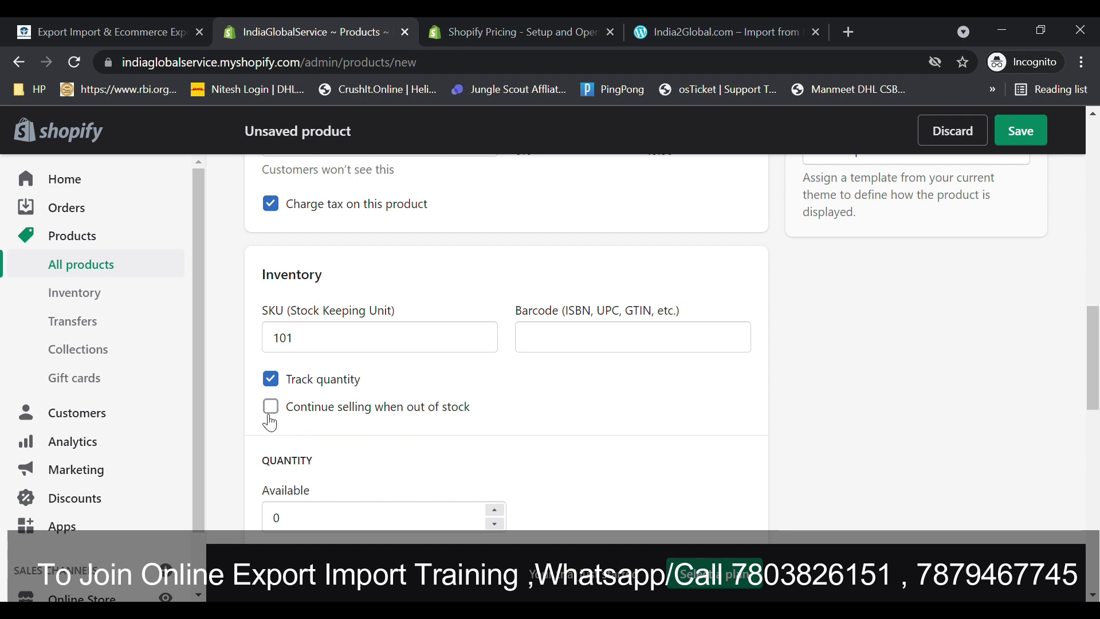
pyautogui.scroll(-3, 391, 400)
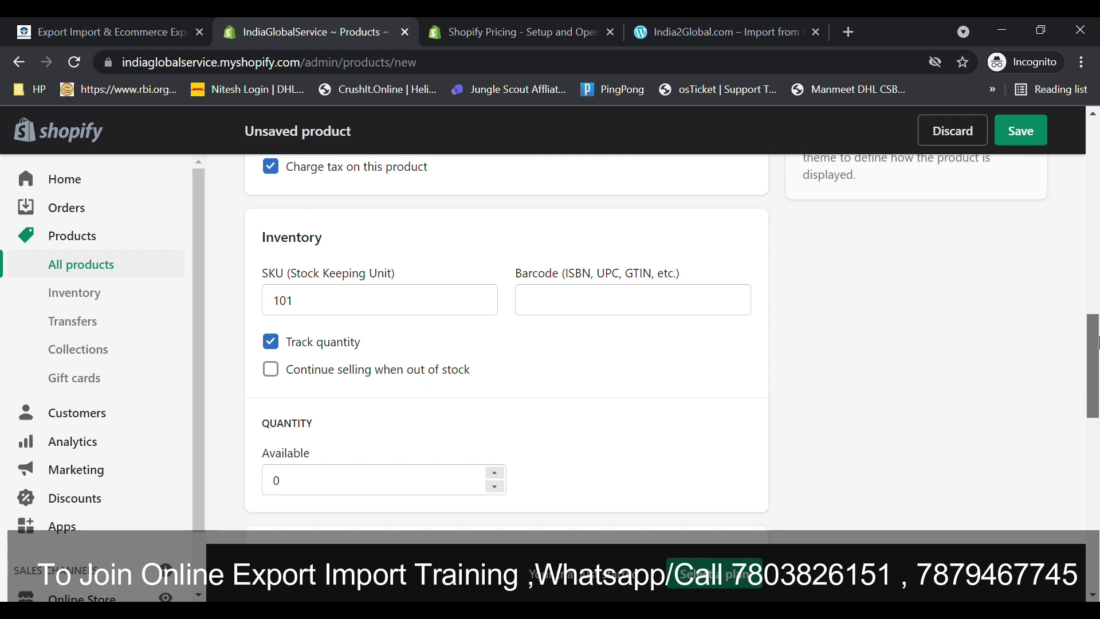
# - Edit the available stock quantity for the wallet
pyautogui.click(335, 347)
pyautogui.press('BackSpace')
pyautogui.write('1')
pyautogui.press('BackSpace')
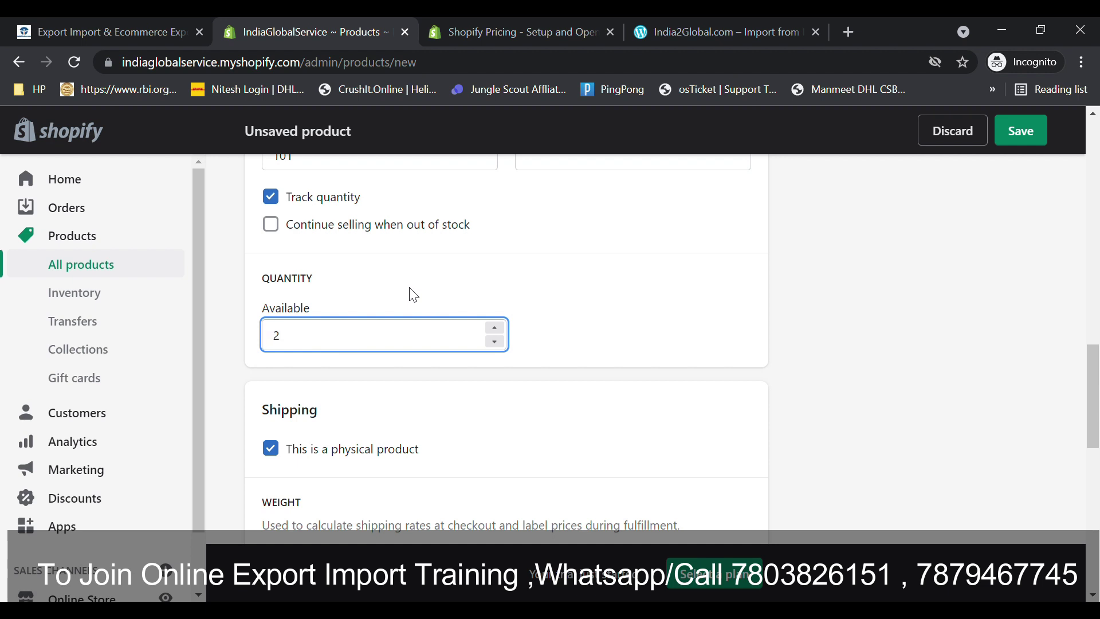
pyautogui.scroll(-2, 1095, 395)
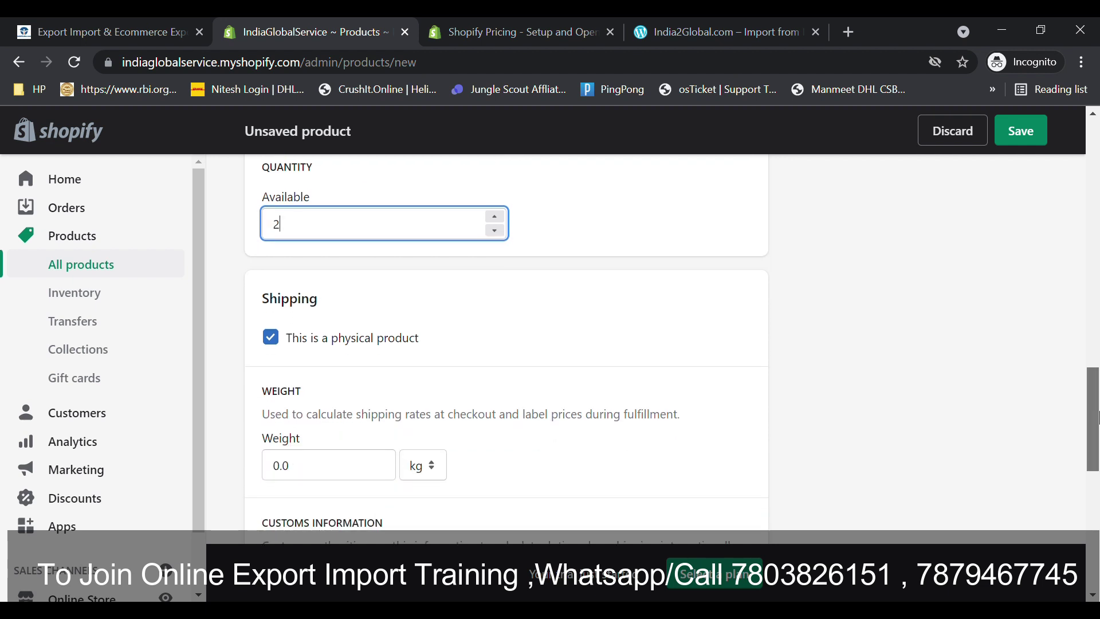
pyautogui.scroll(-1, 1096, 417)
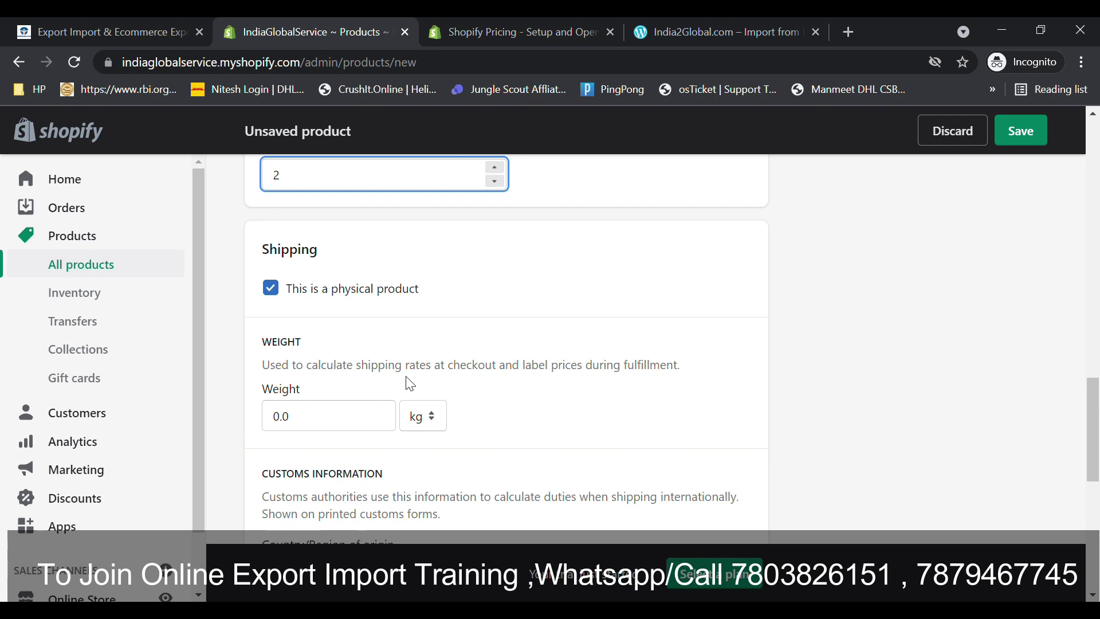
# - Switch the product's weight unit to grams and select the weight value
pyautogui.click(327, 417)
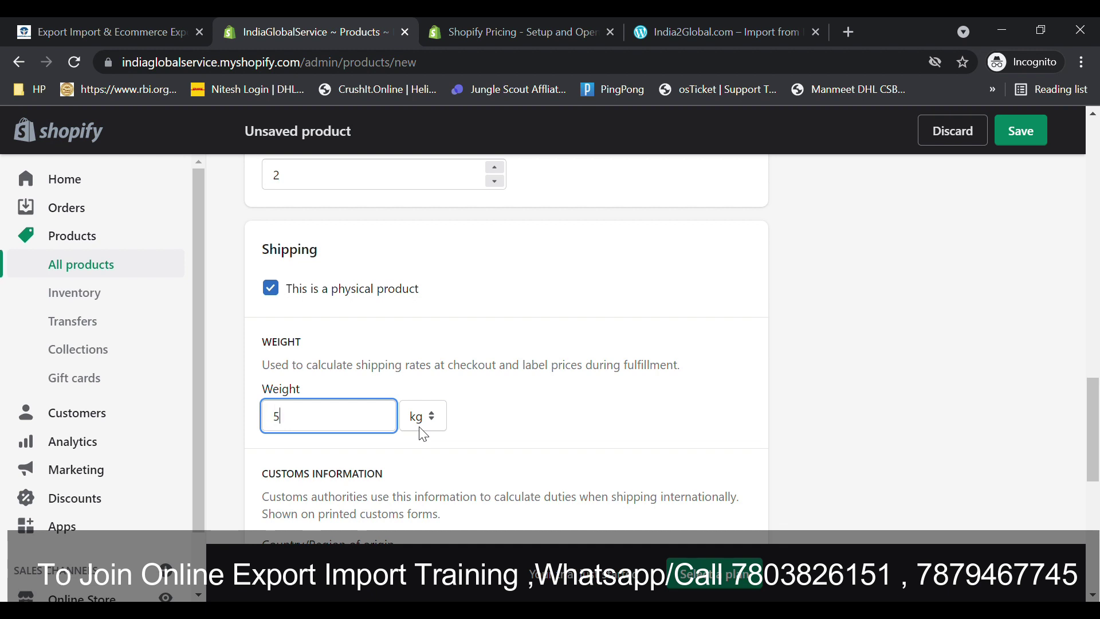
pyautogui.click(432, 417)
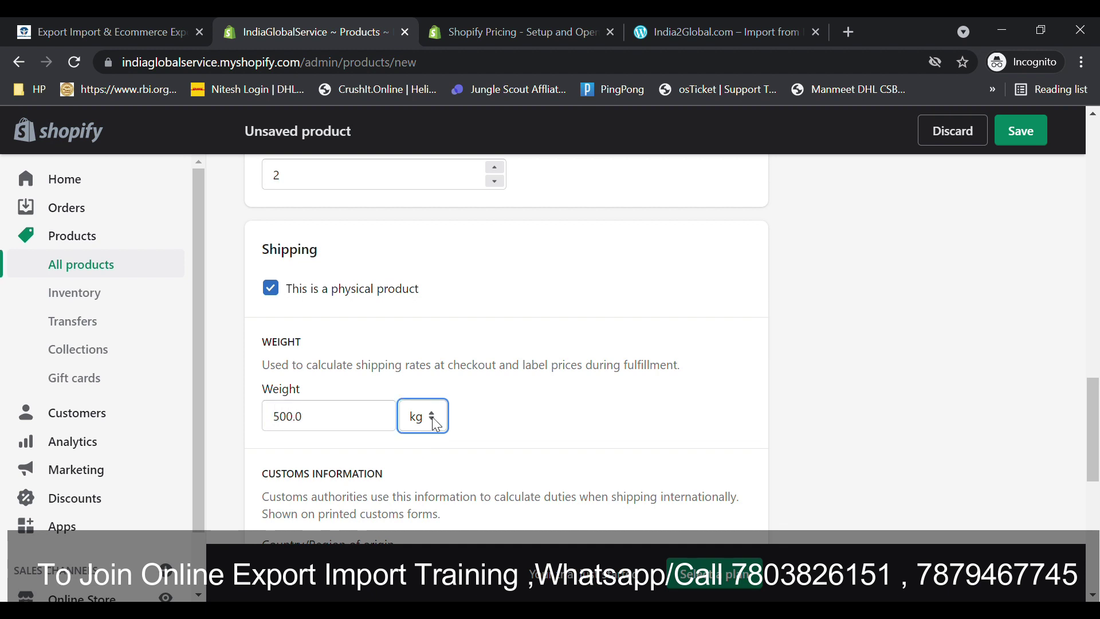
pyautogui.click(414, 478)
pyautogui.click(351, 415)
pyautogui.hotkey('ctrl', 'a')
# - Set the weight to 250 g and enter HS code 4202.31.20
pyautogui.write('250')
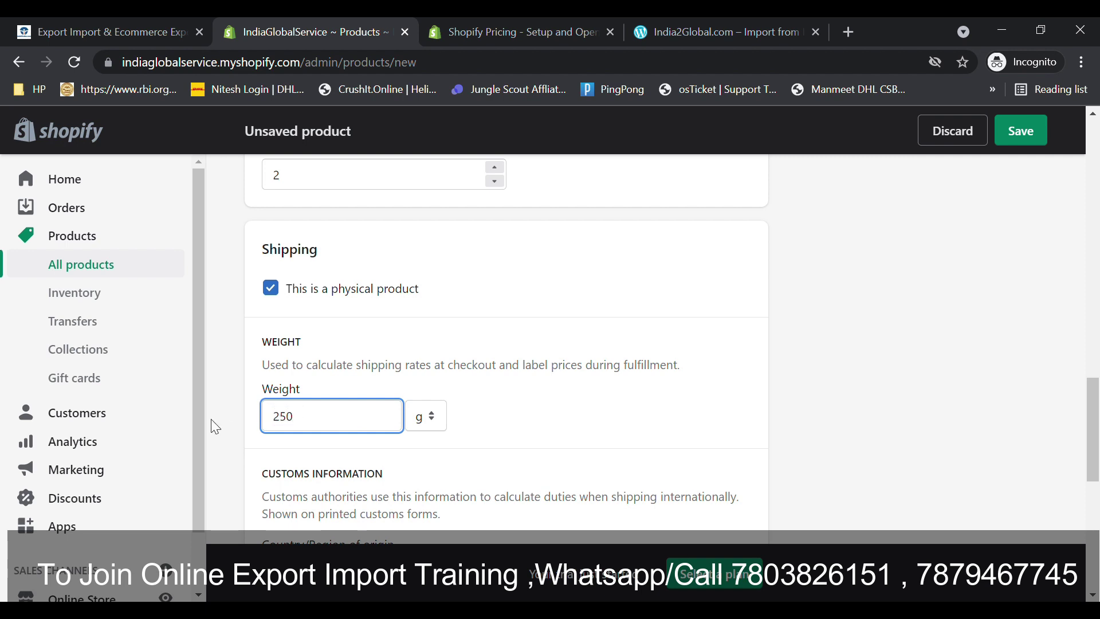
pyautogui.click(525, 423)
pyautogui.scroll(-3, 1091, 424)
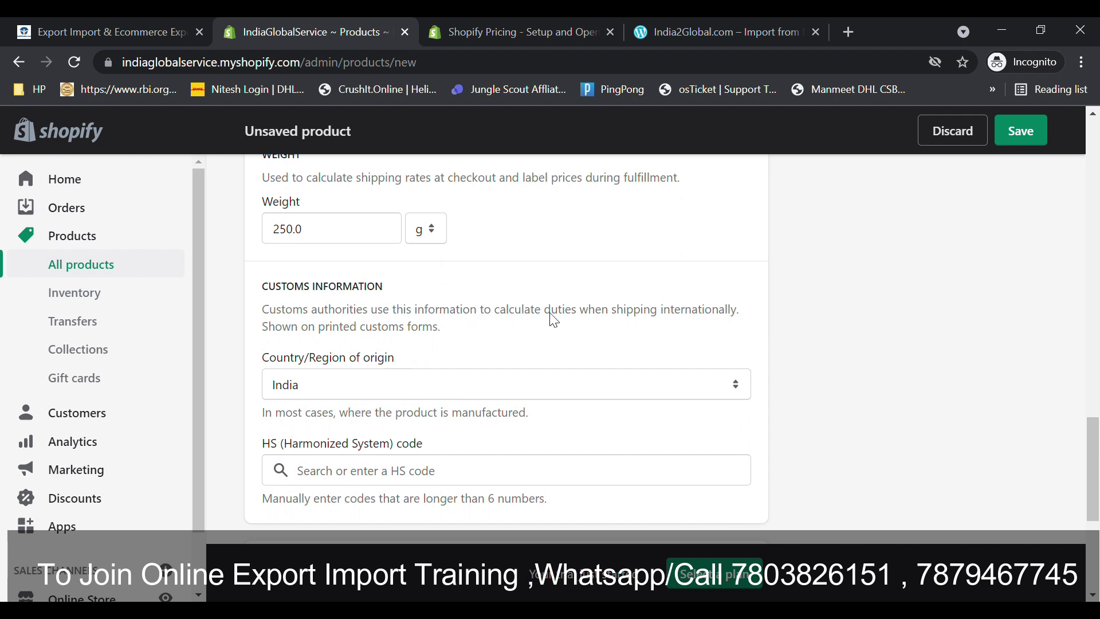
pyautogui.scroll(-2, 430, 370)
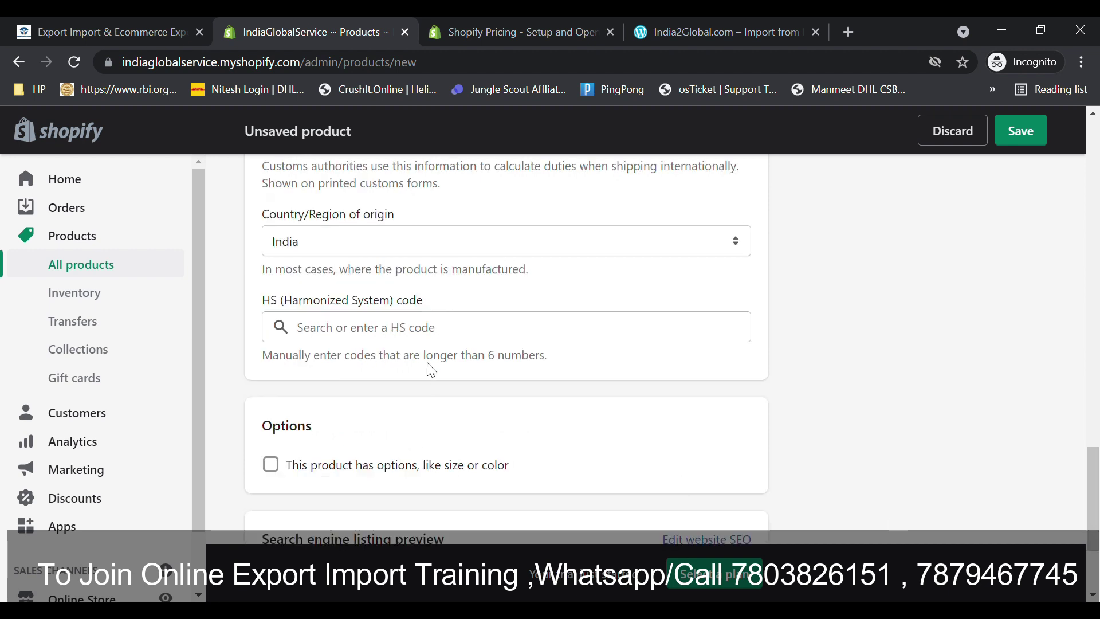
pyautogui.click(363, 342)
pyautogui.write('4')
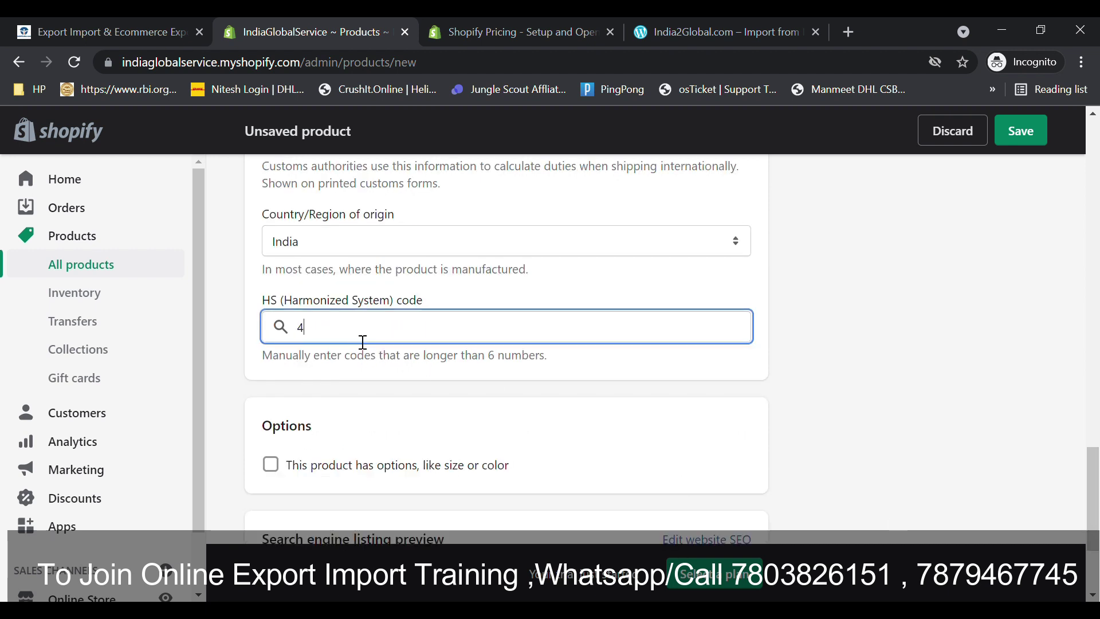
pyautogui.write('202.31.20')
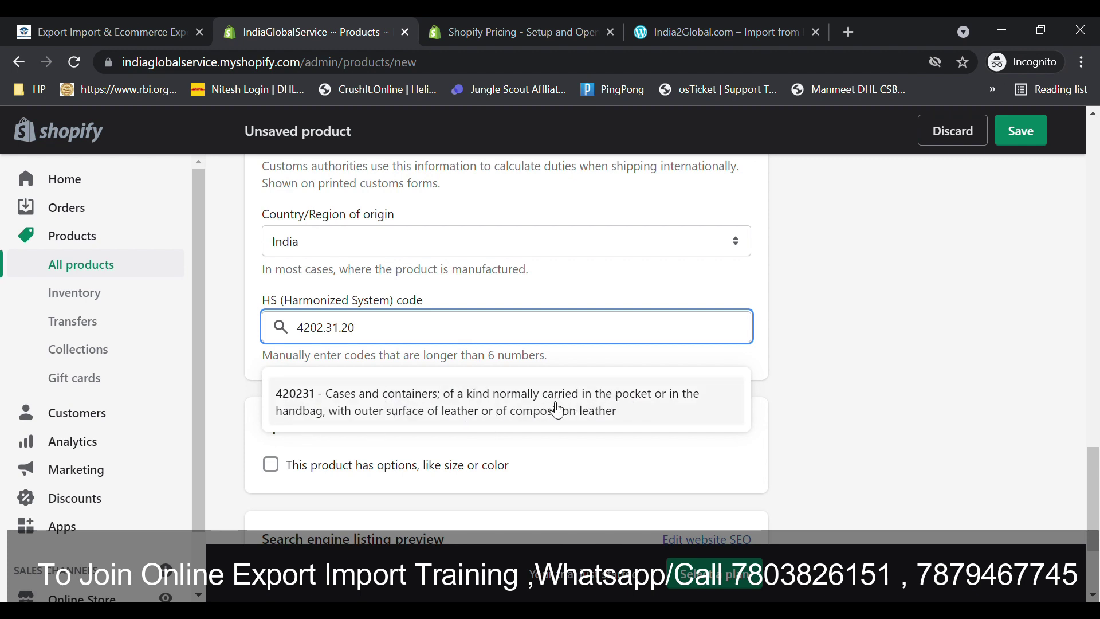
pyautogui.click(465, 405)
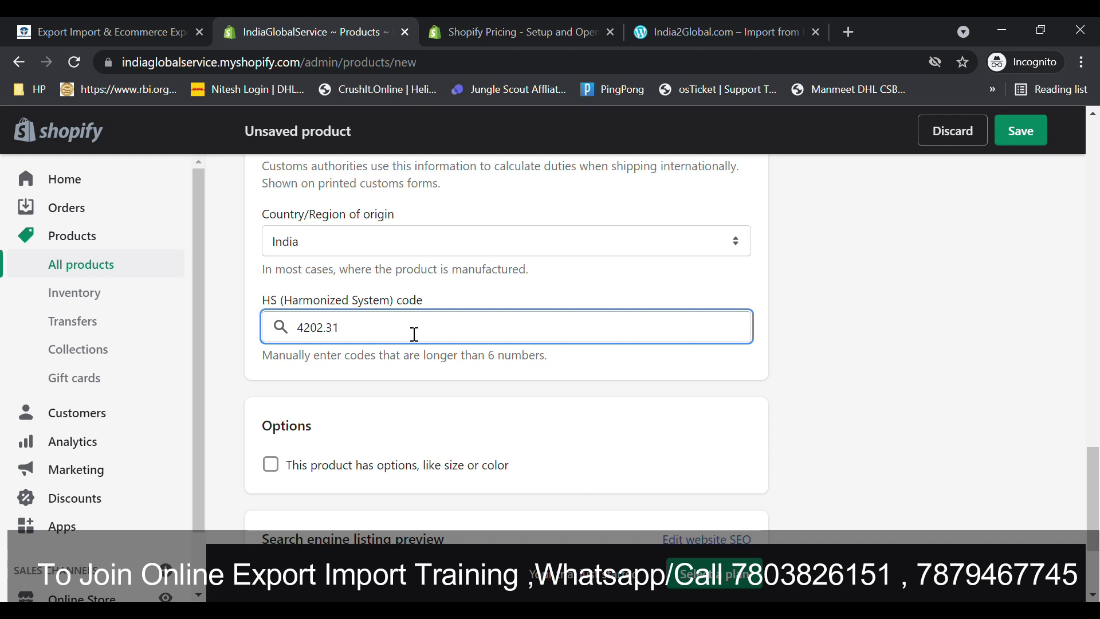
pyautogui.click(380, 356)
pyautogui.scroll(-2, 380, 355)
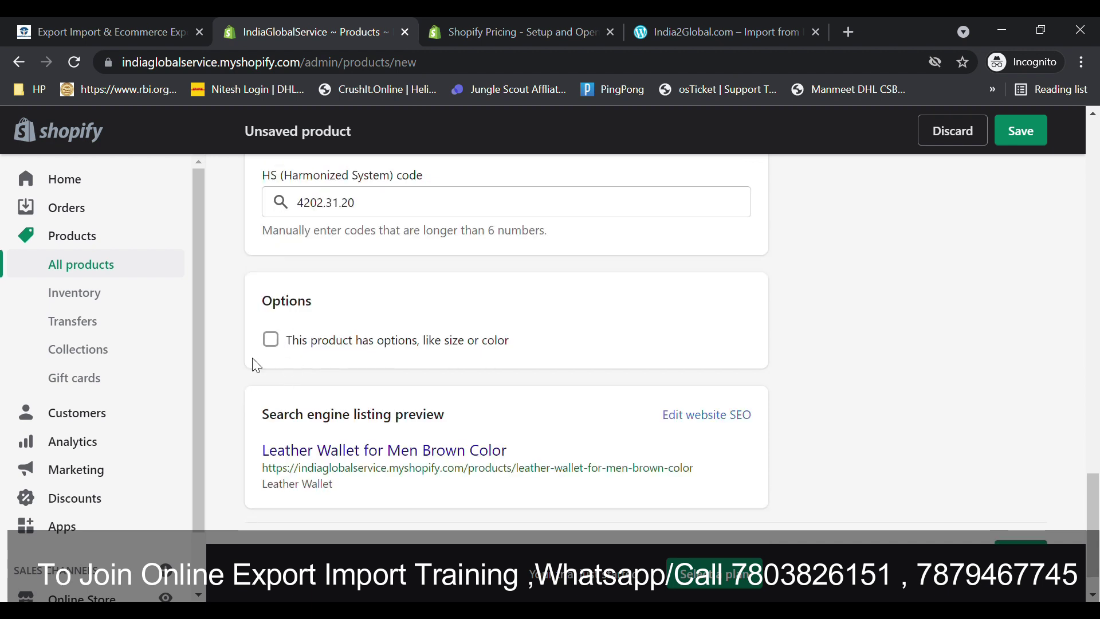
# - Leave 'This product has options' unticked and save the leather wallet product
pyautogui.click(271, 340)
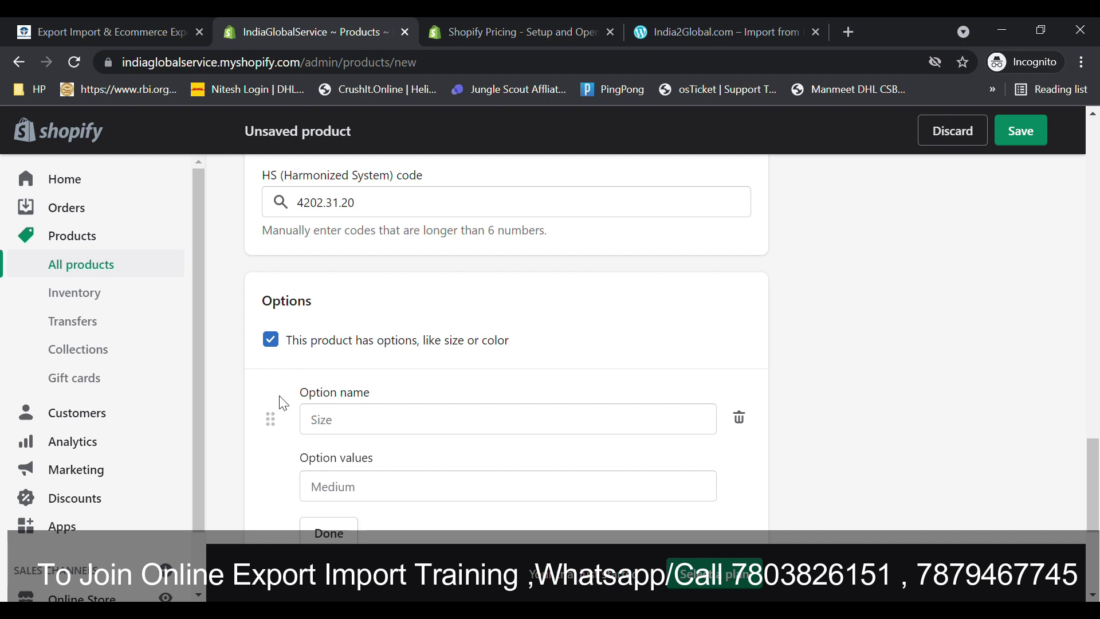
pyautogui.click(271, 340)
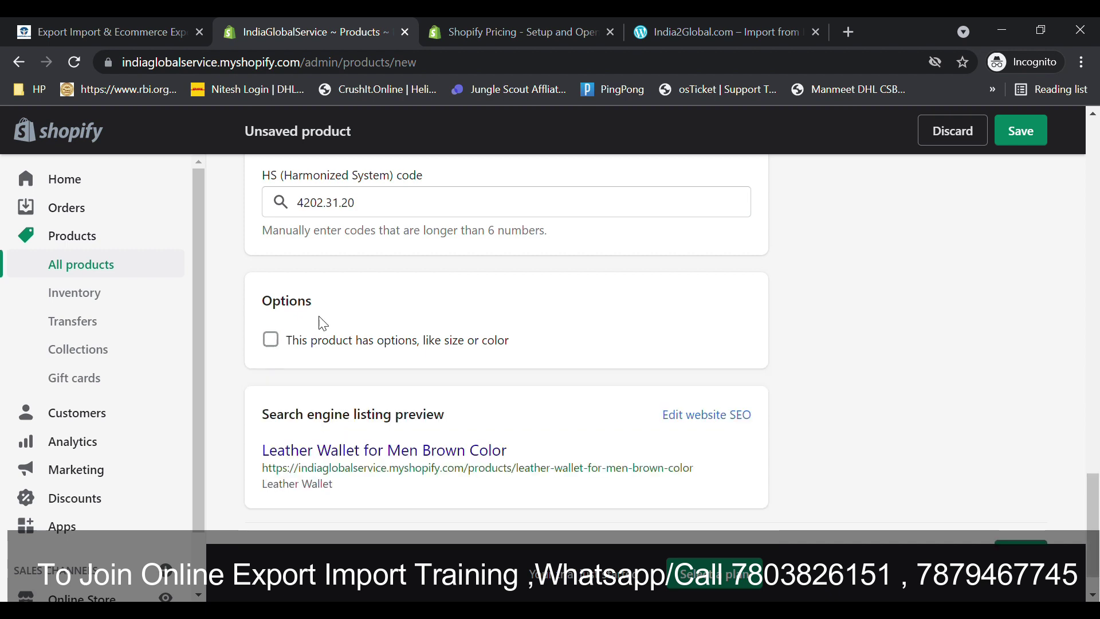
pyautogui.scroll(-1, 1097, 524)
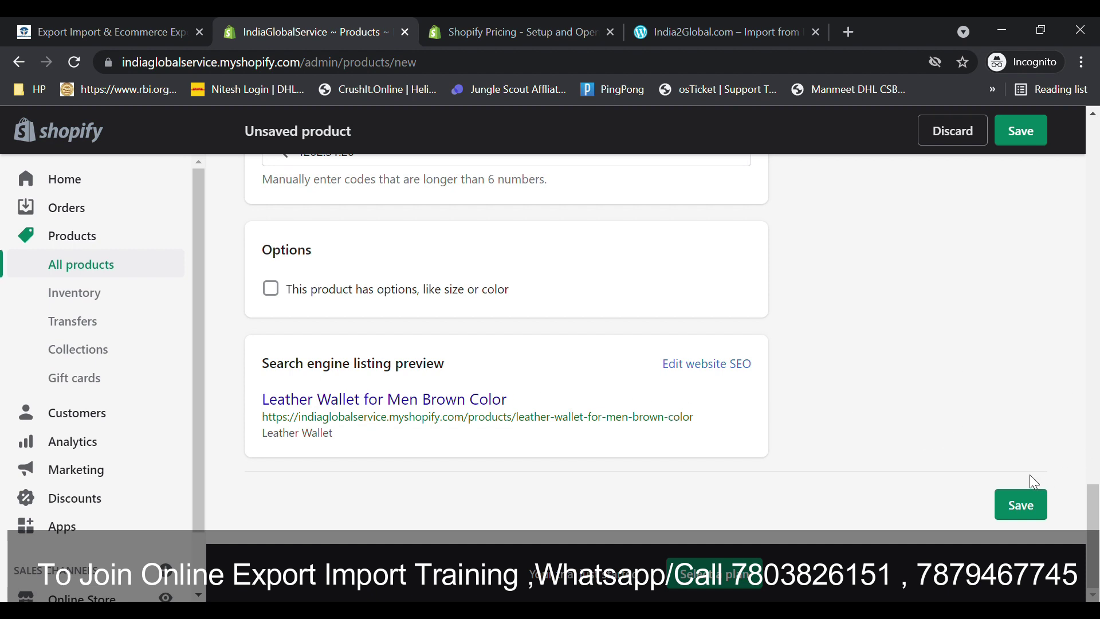
pyautogui.click(1021, 504)
pyautogui.moveTo(1097, 522); pyautogui.dragTo(1084, 497)
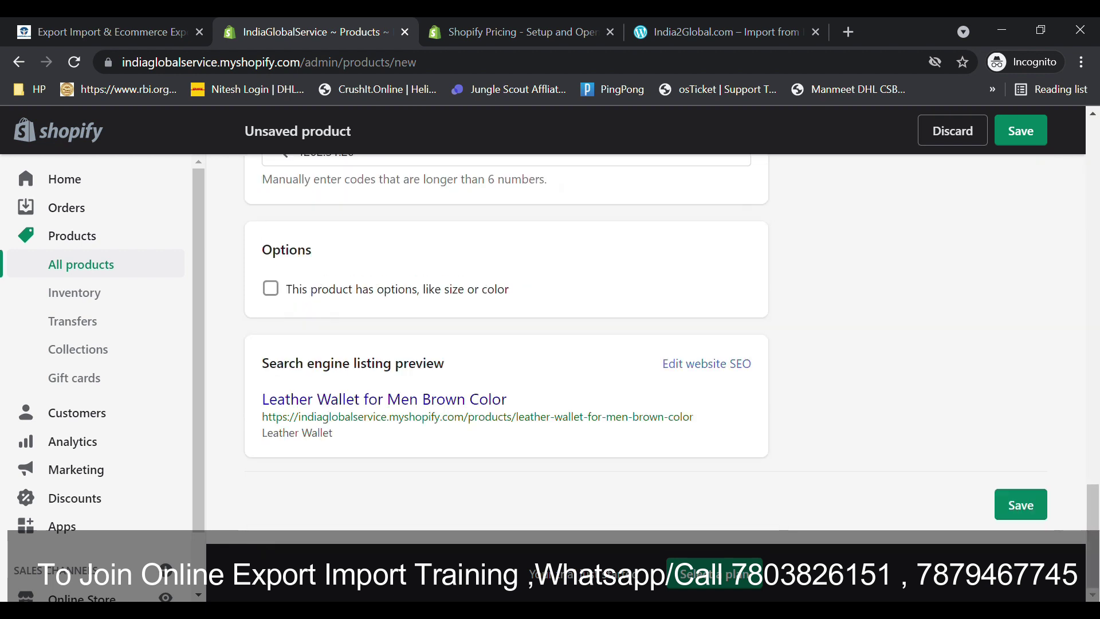
pyautogui.click(1026, 513)
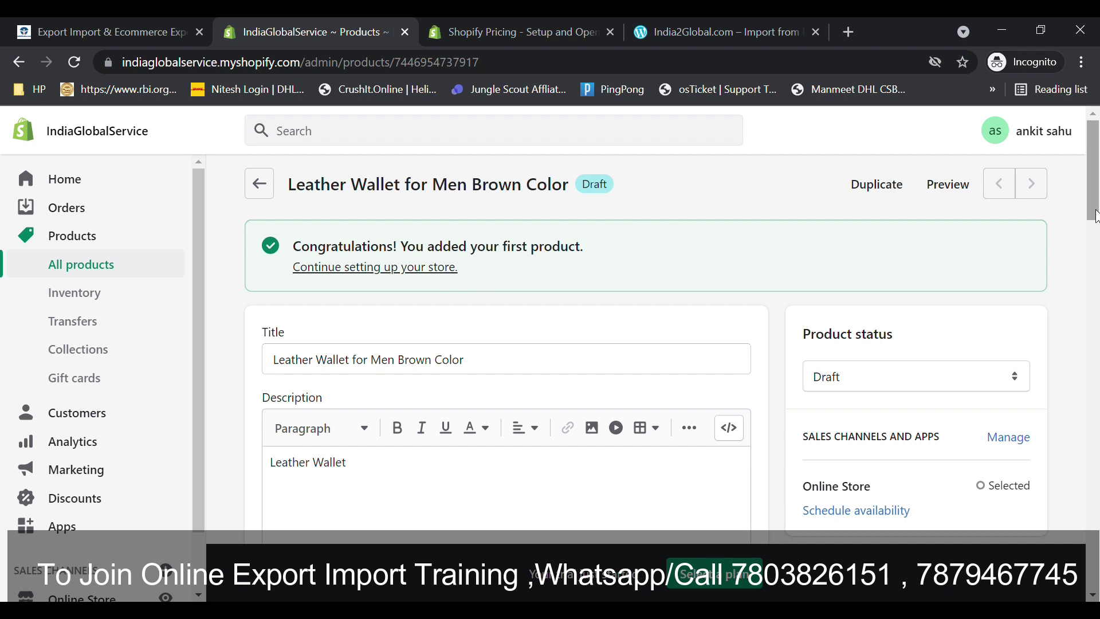
# - Change the product status to Active
pyautogui.moveTo(1097, 179); pyautogui.dragTo(1097, 264)
pyautogui.click(850, 295)
pyautogui.click(846, 314)
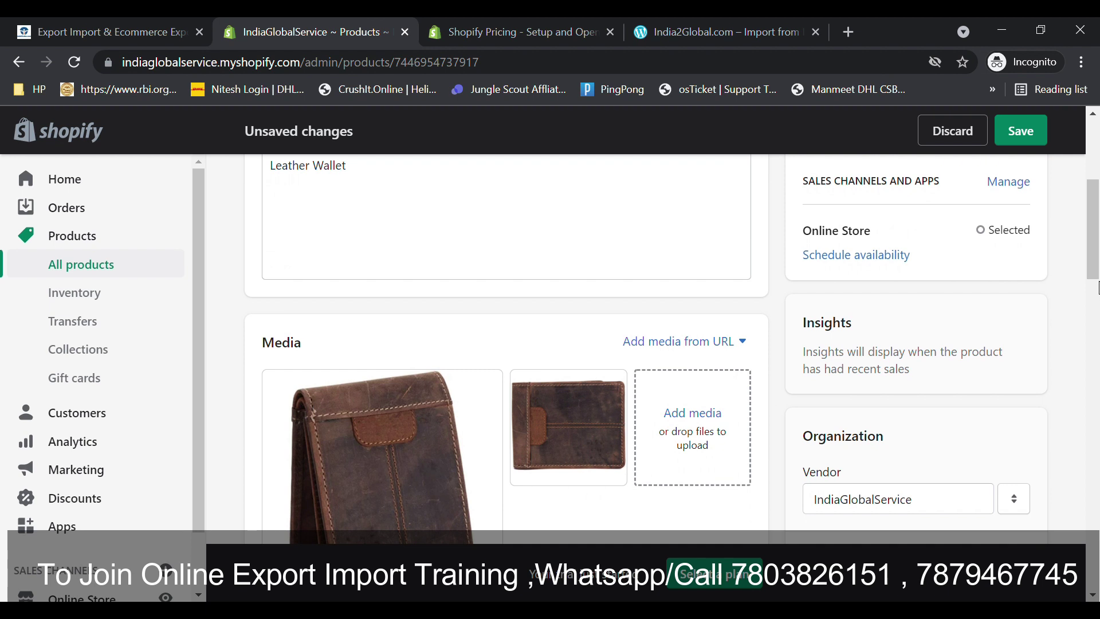
pyautogui.moveTo(1096, 237); pyautogui.dragTo(1097, 280)
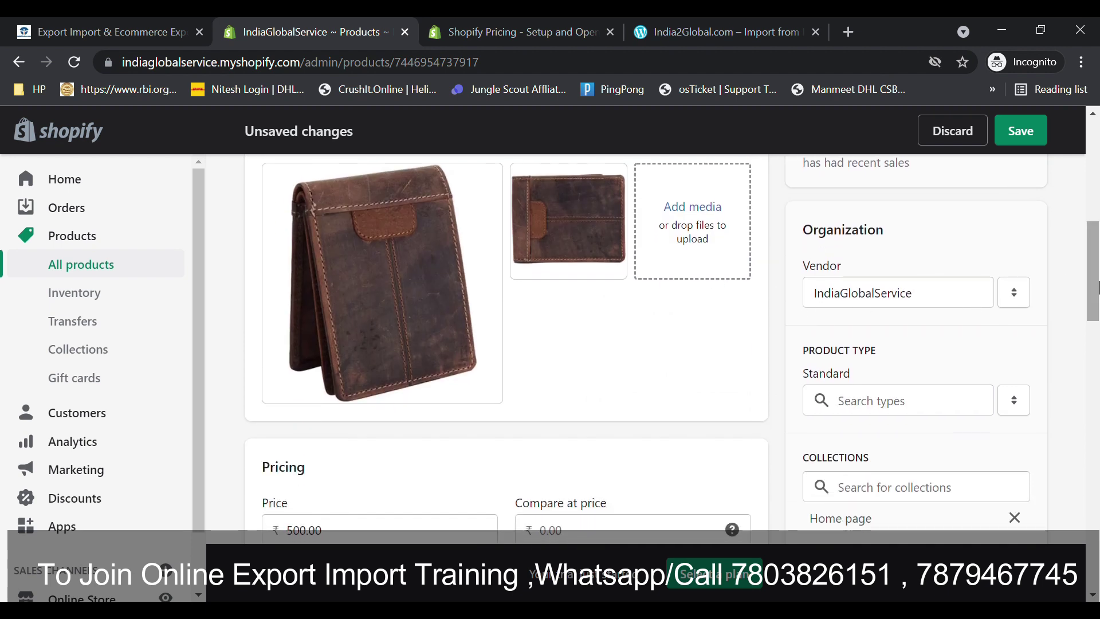
# - Set the product type to Apparel & Accessories > Handbag & Wallet Accessories
pyautogui.click(876, 403)
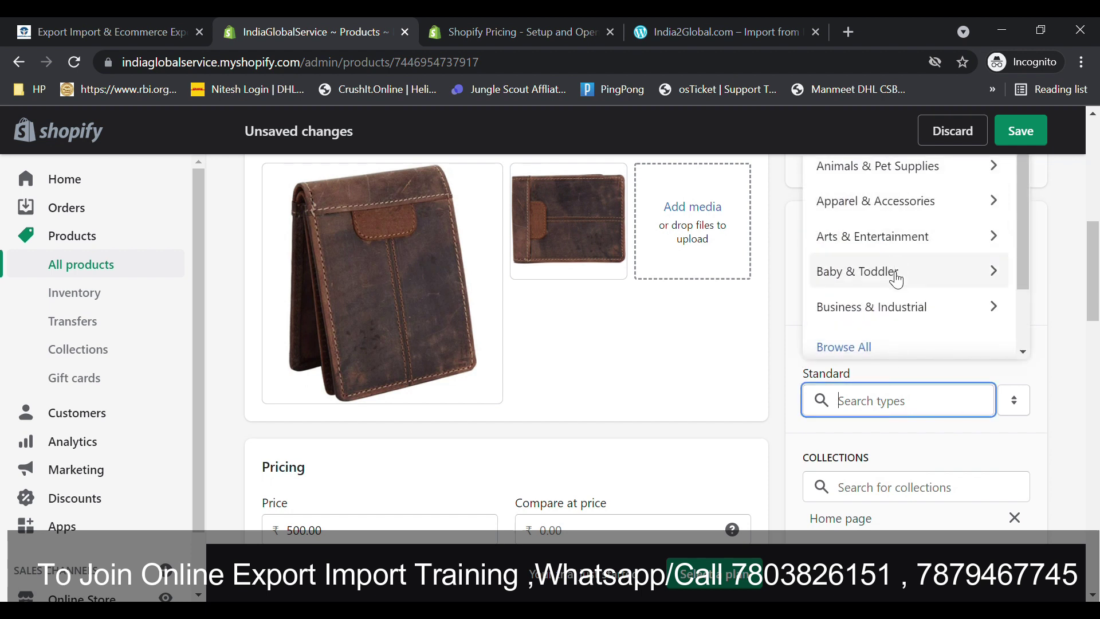
pyautogui.write('wall')
pyautogui.press('BackSpace')
pyautogui.press('BackSpace')
pyautogui.press('BackSpace')
pyautogui.press('BackSpace')
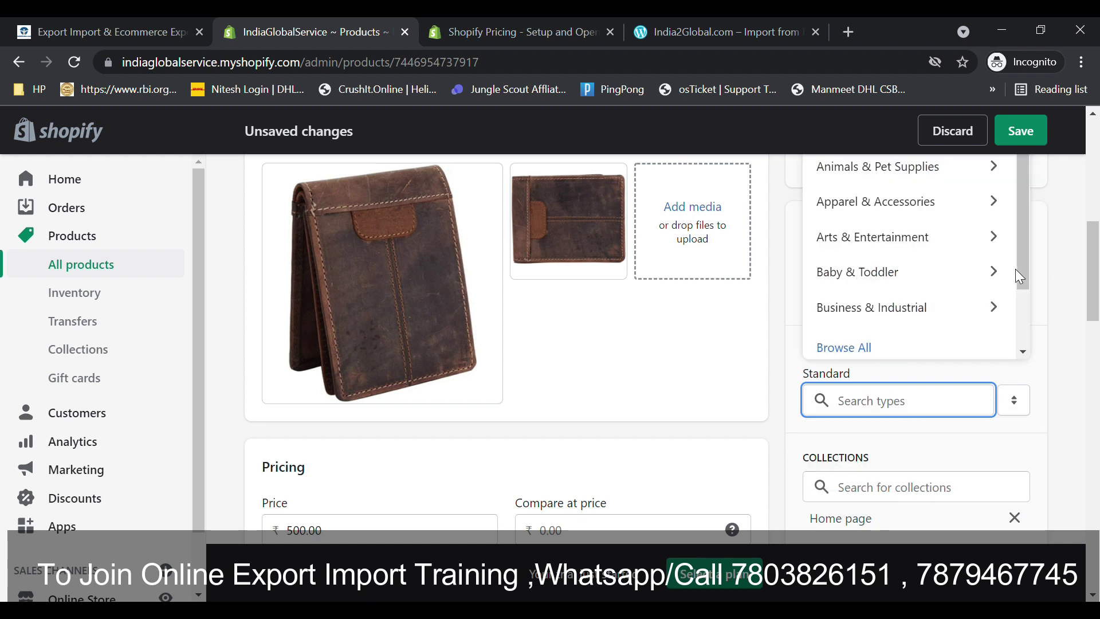
pyautogui.moveTo(1023, 281); pyautogui.dragTo(1004, 238)
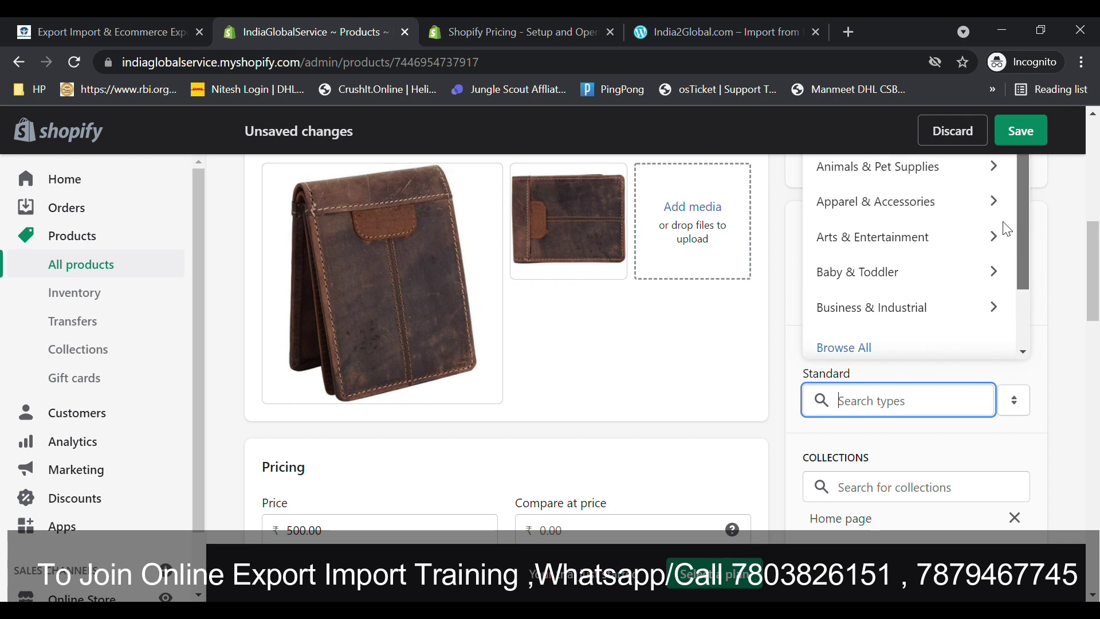
pyautogui.click(911, 201)
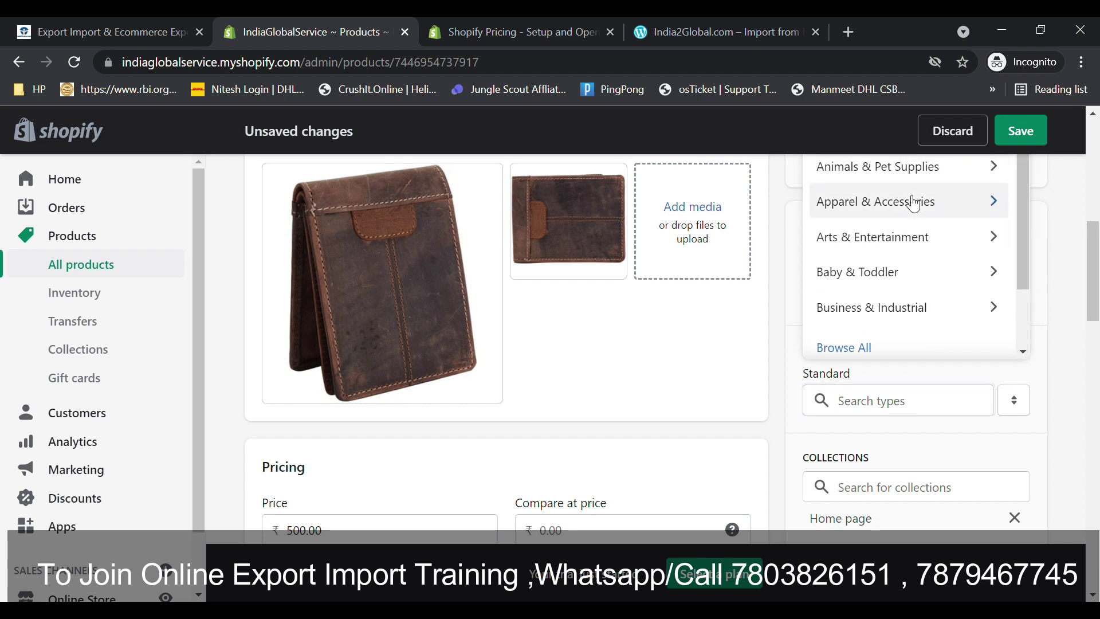
pyautogui.moveTo(1097, 279); pyautogui.dragTo(1097, 258)
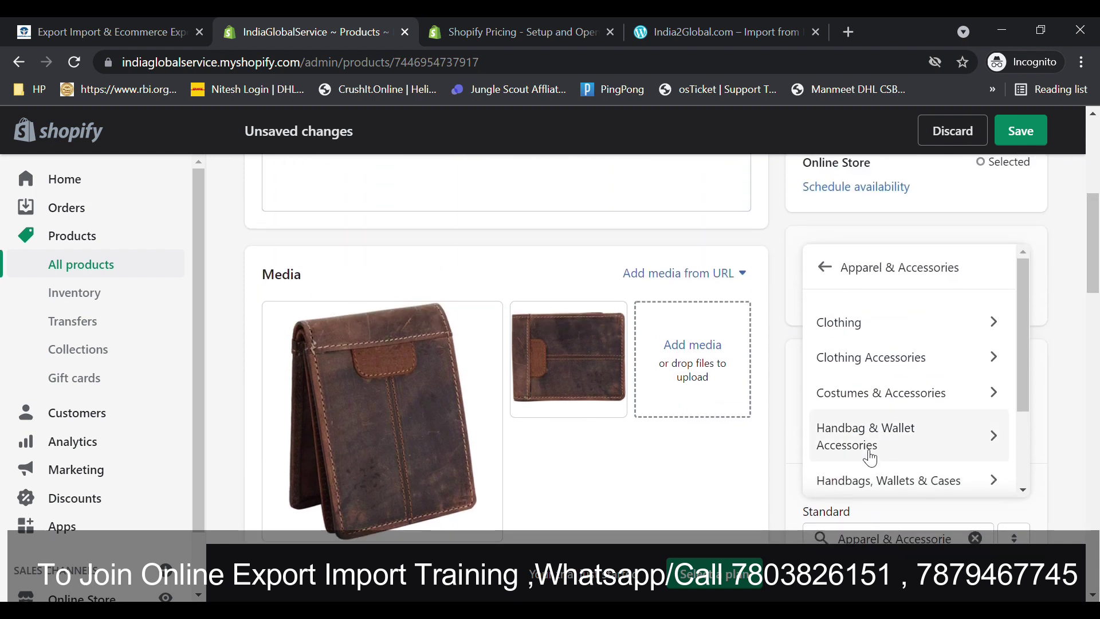
pyautogui.click(847, 442)
pyautogui.moveTo(1096, 280); pyautogui.dragTo(1097, 309)
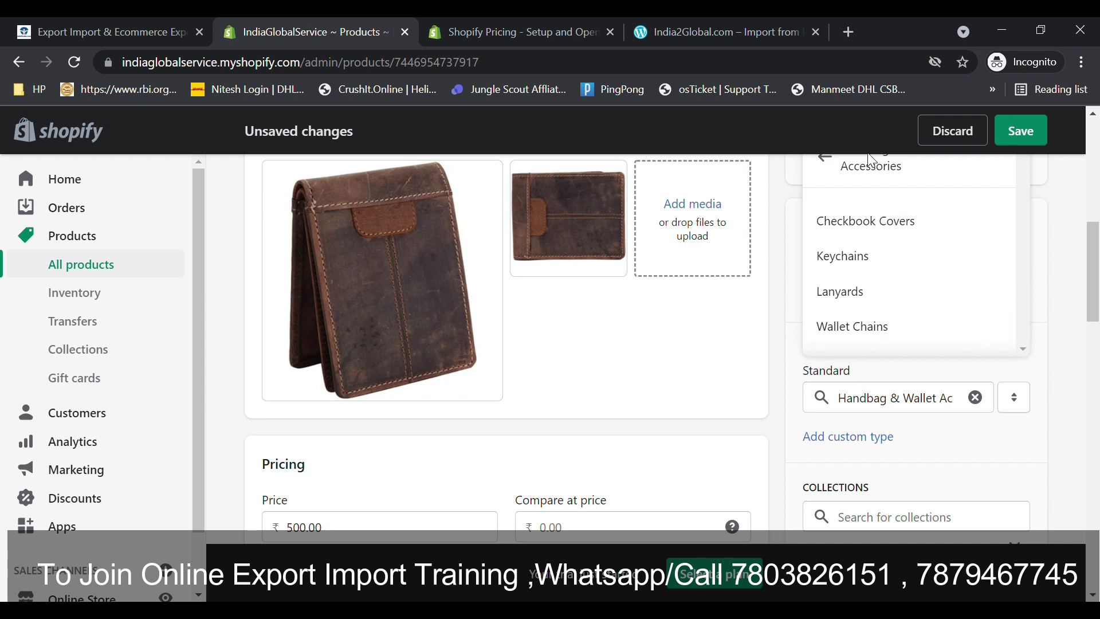
pyautogui.click(1041, 324)
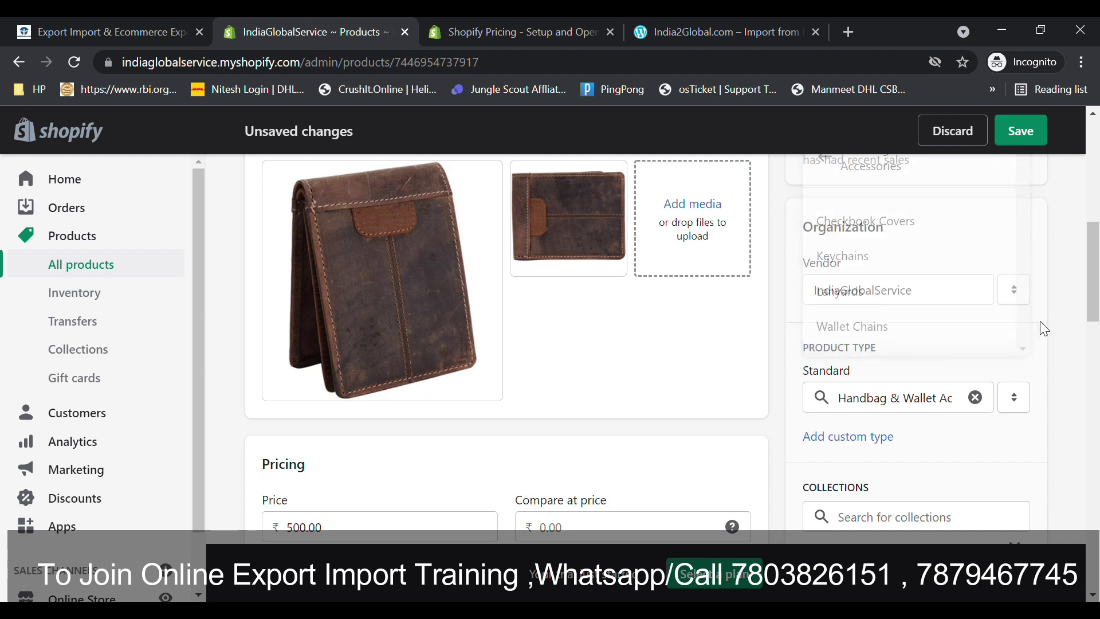
pyautogui.scroll(-2, 1097, 329)
# - Add the tags 'wallet' and 'leather wallet' to the product
pyautogui.scroll(-1, 1097, 329)
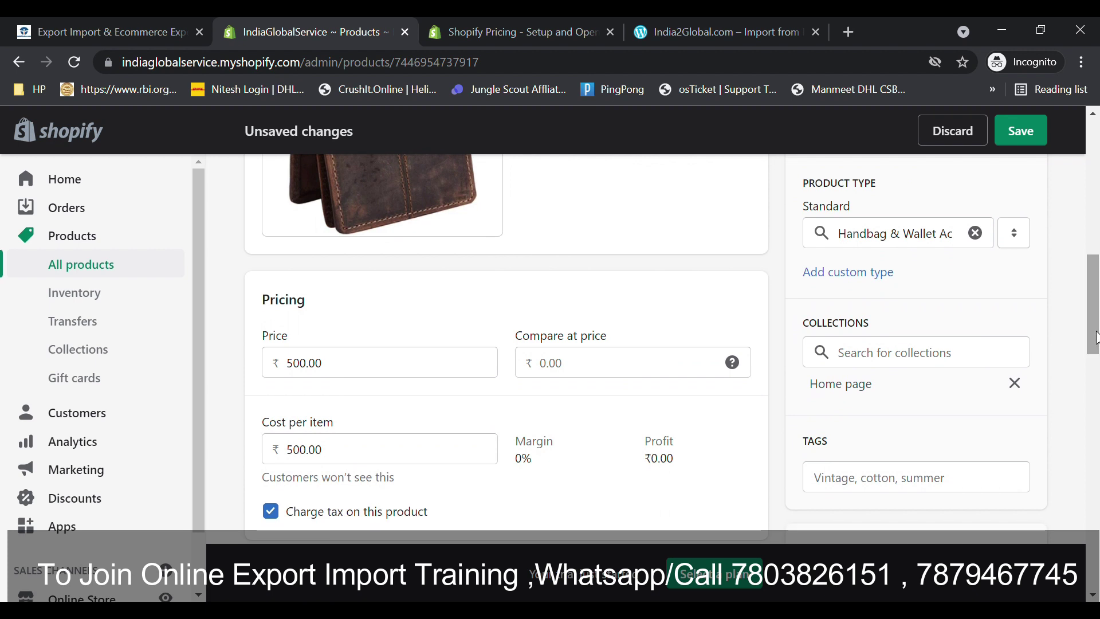
pyautogui.click(910, 348)
pyautogui.click(834, 421)
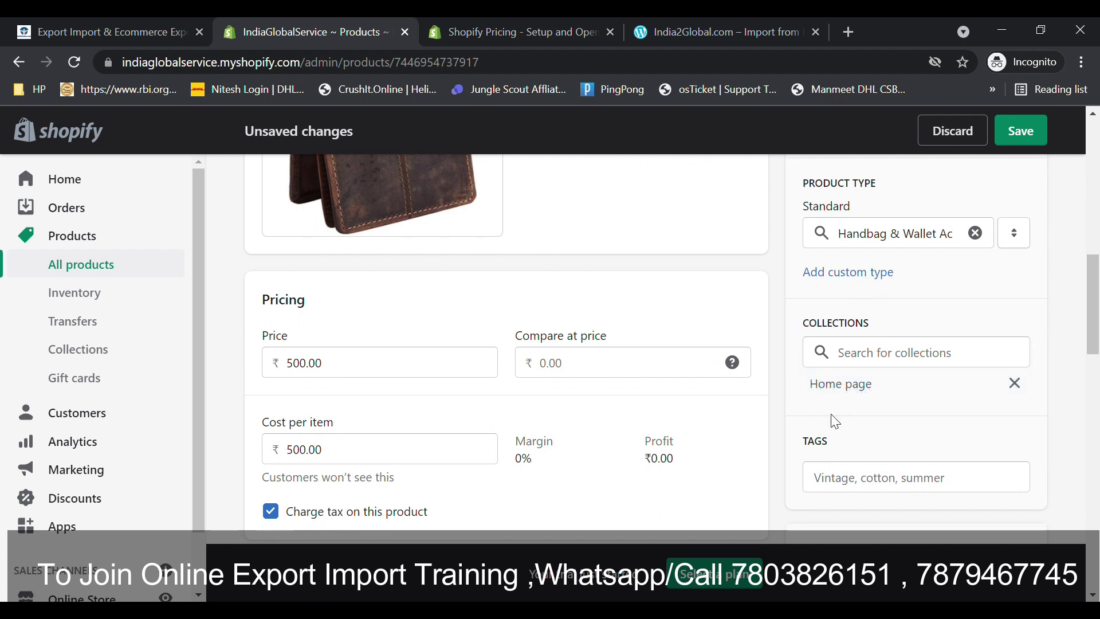
pyautogui.scroll(-4, 816, 401)
pyautogui.click(852, 229)
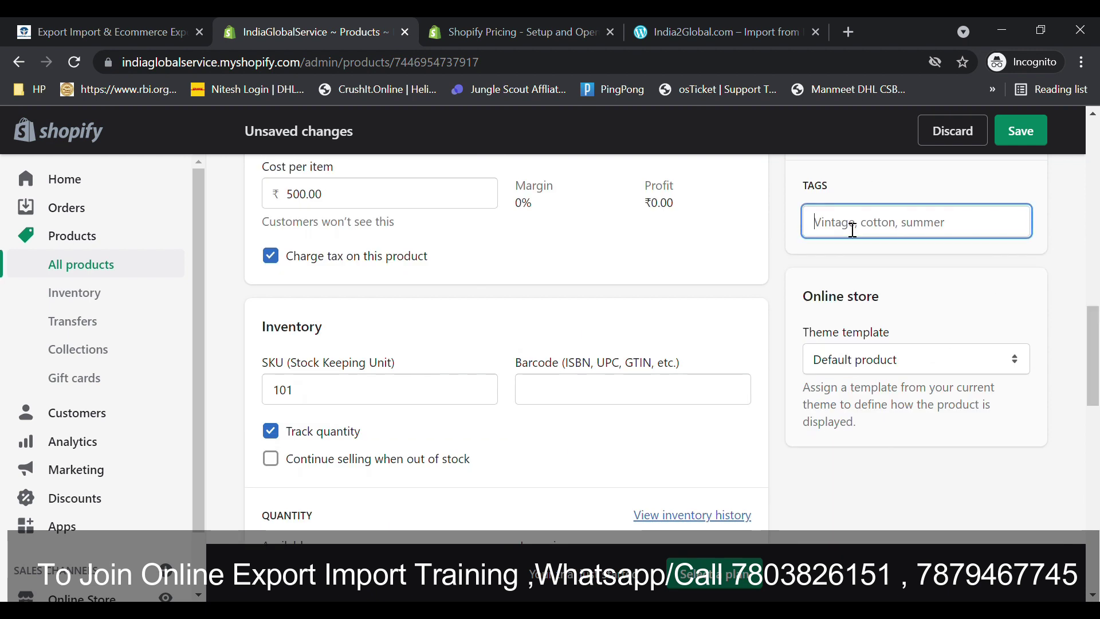
pyautogui.write('wallet')
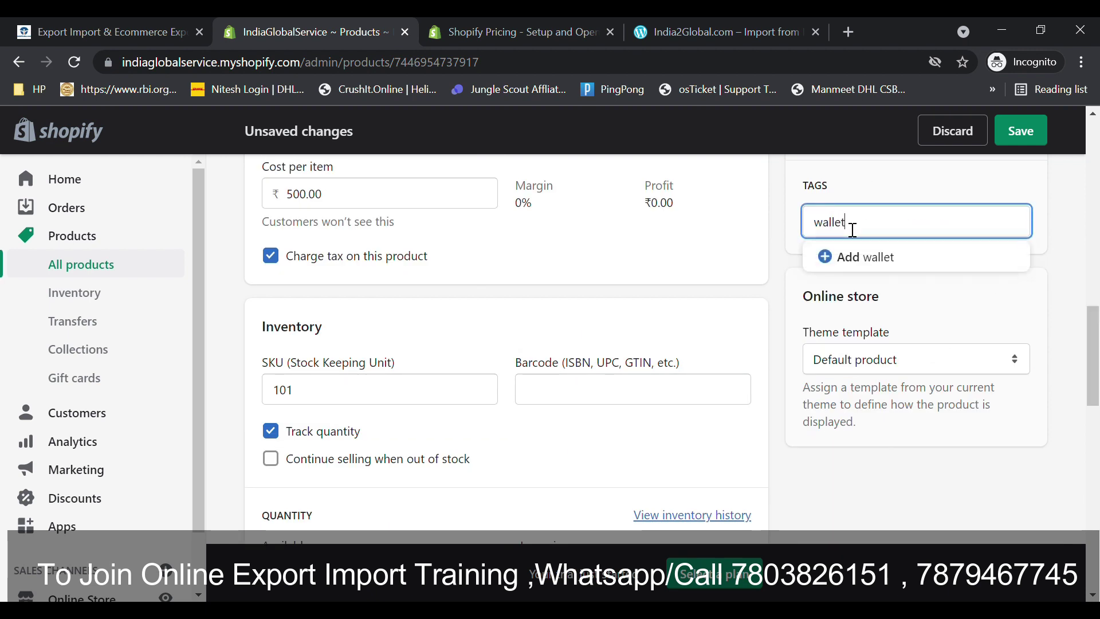
pyautogui.click(866, 262)
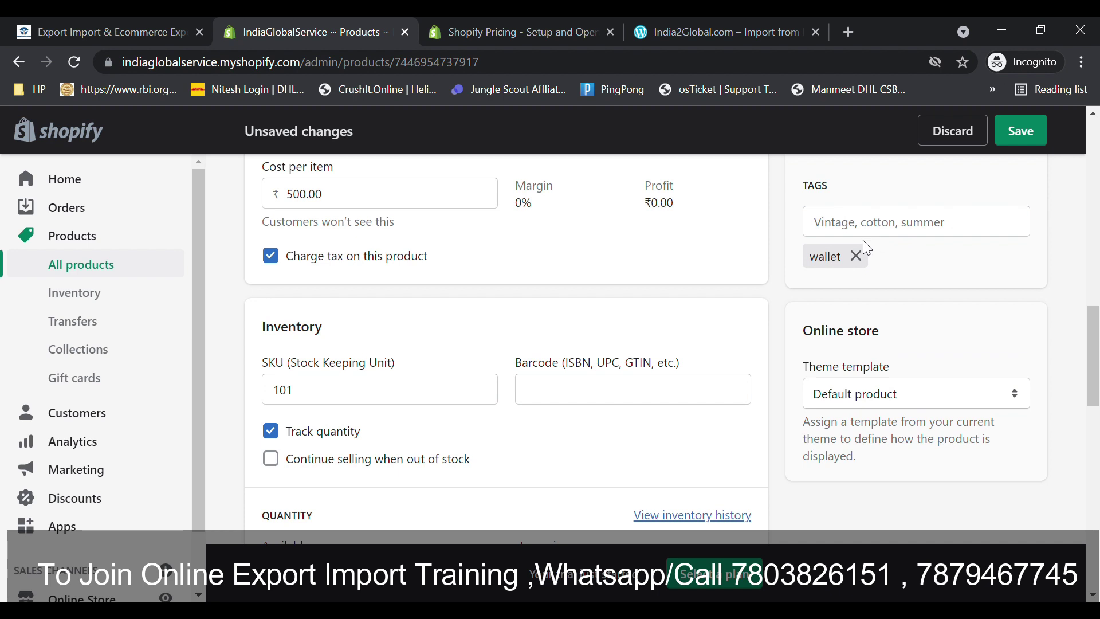
pyautogui.click(879, 229)
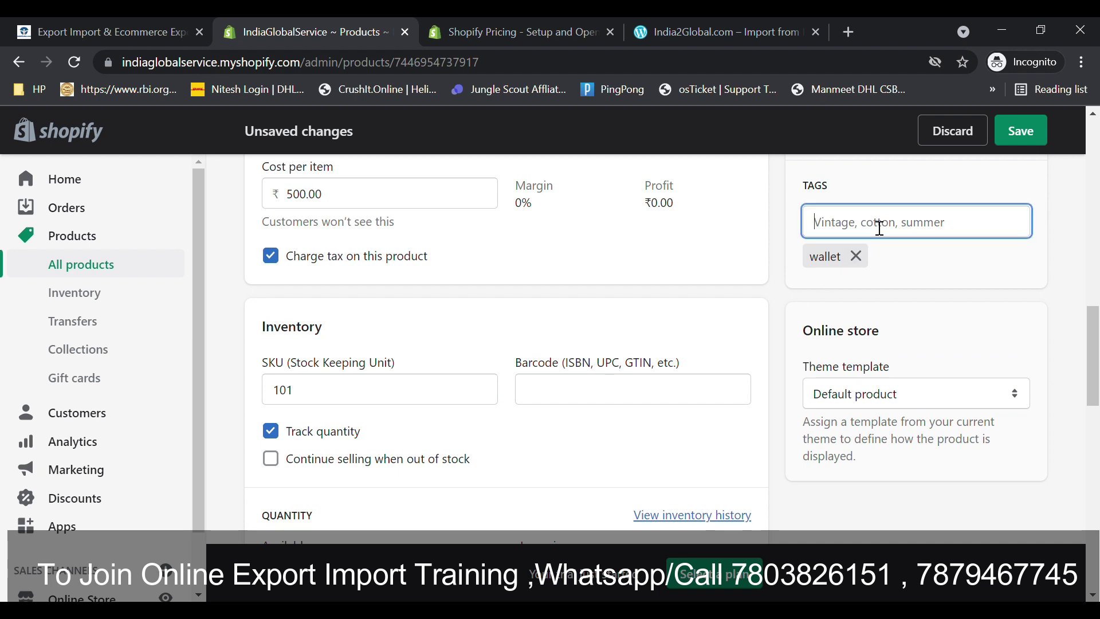
pyautogui.write('leather wallet')
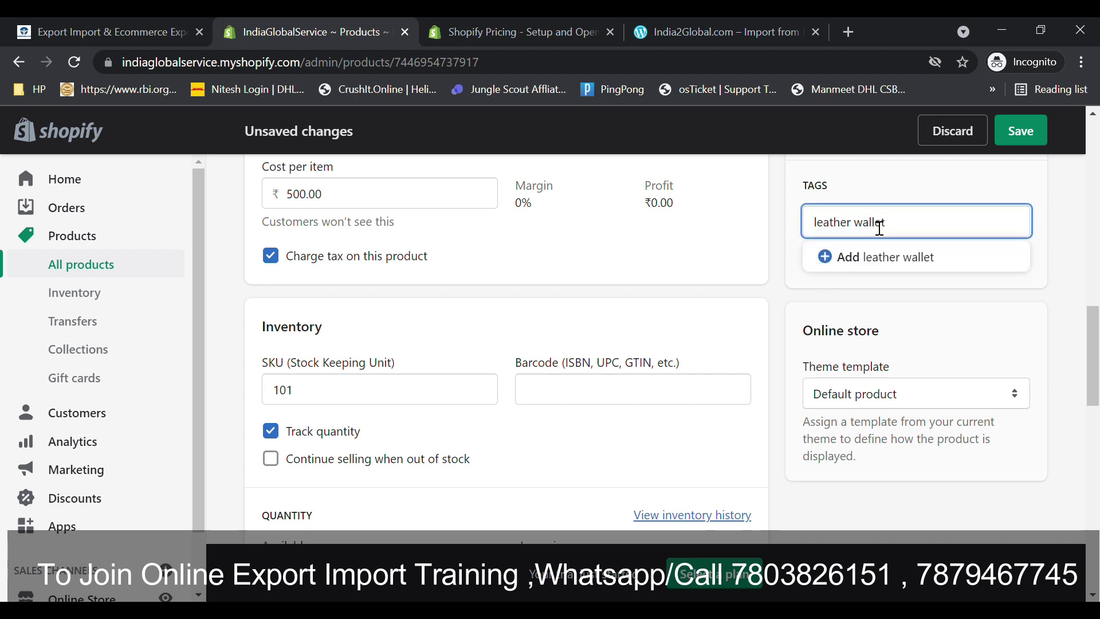
pyautogui.click(872, 258)
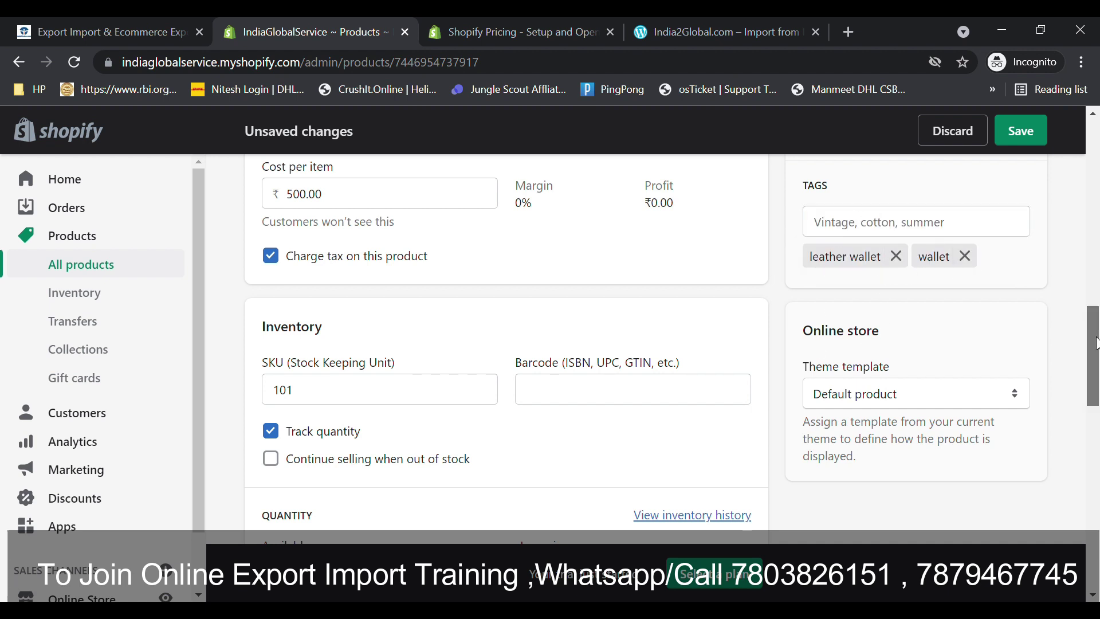
# - Keep the Default product template and save the product
pyautogui.scroll(-1, 1095, 343)
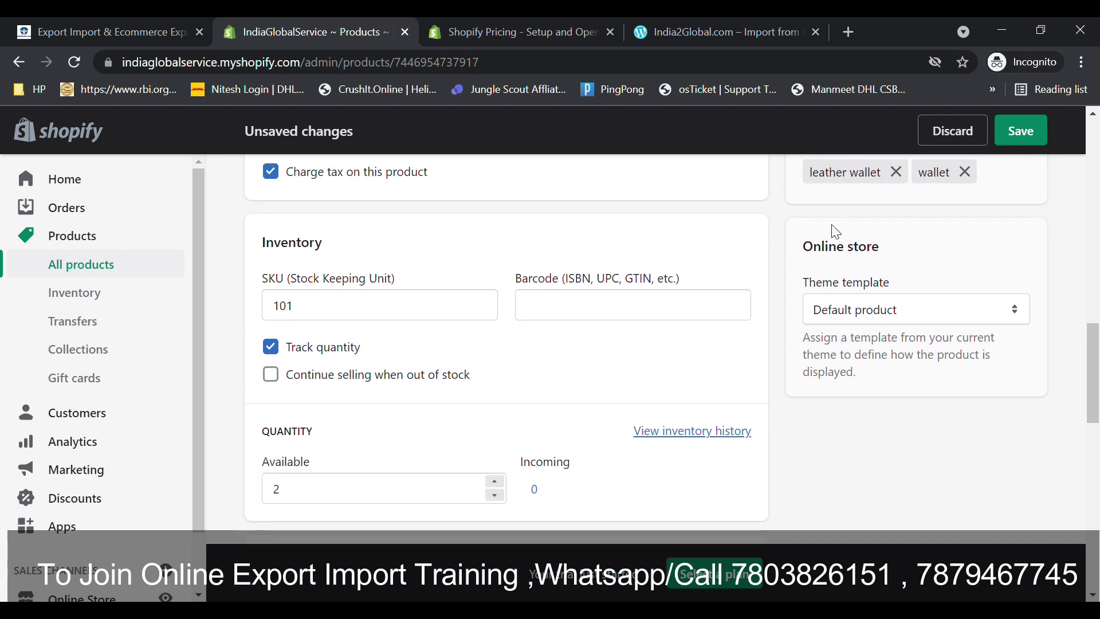
pyautogui.click(863, 313)
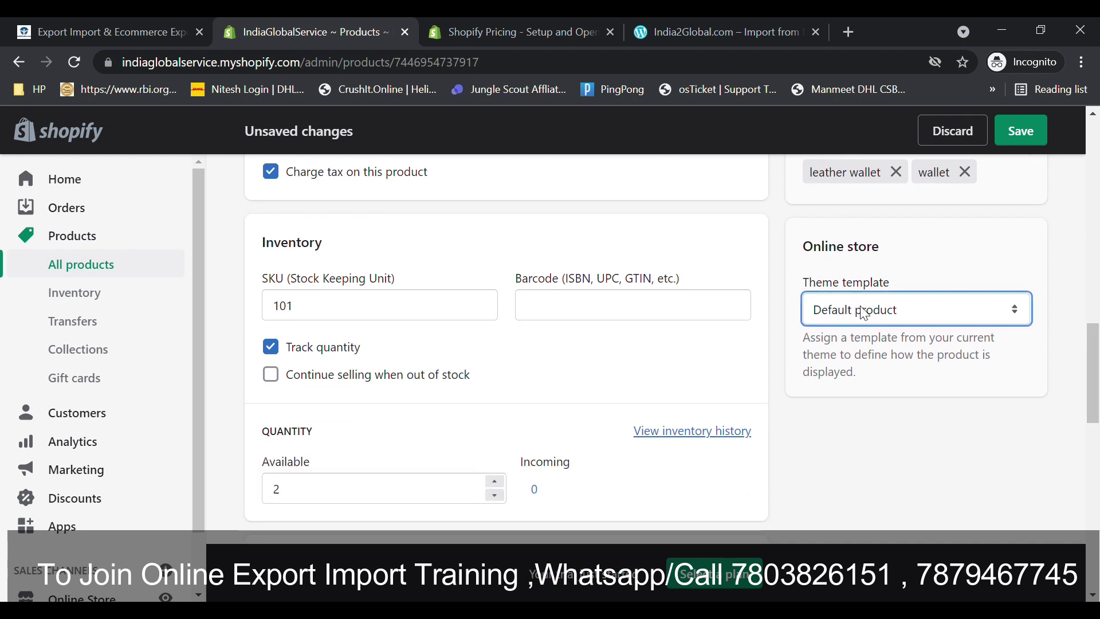
pyautogui.click(938, 261)
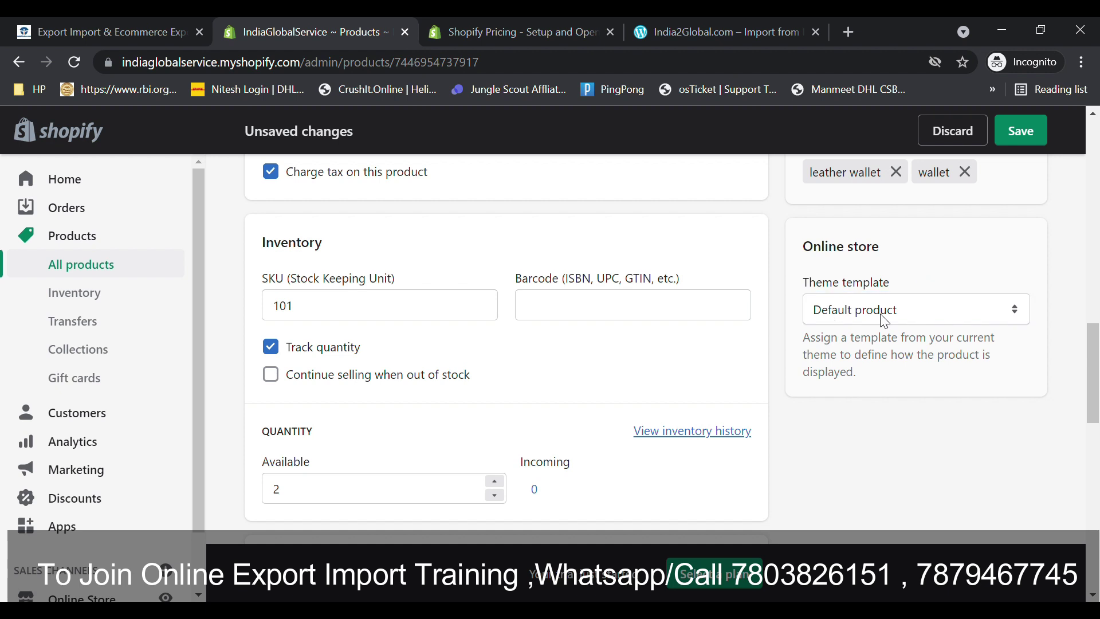
pyautogui.moveTo(1097, 401); pyautogui.dragTo(1096, 566)
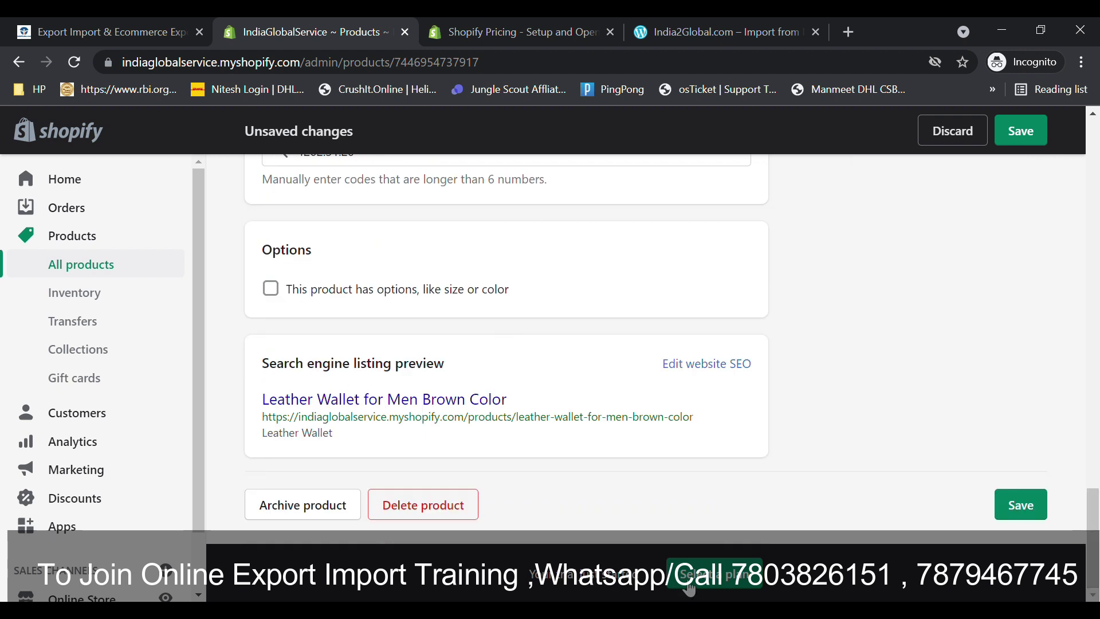
pyautogui.click(1020, 504)
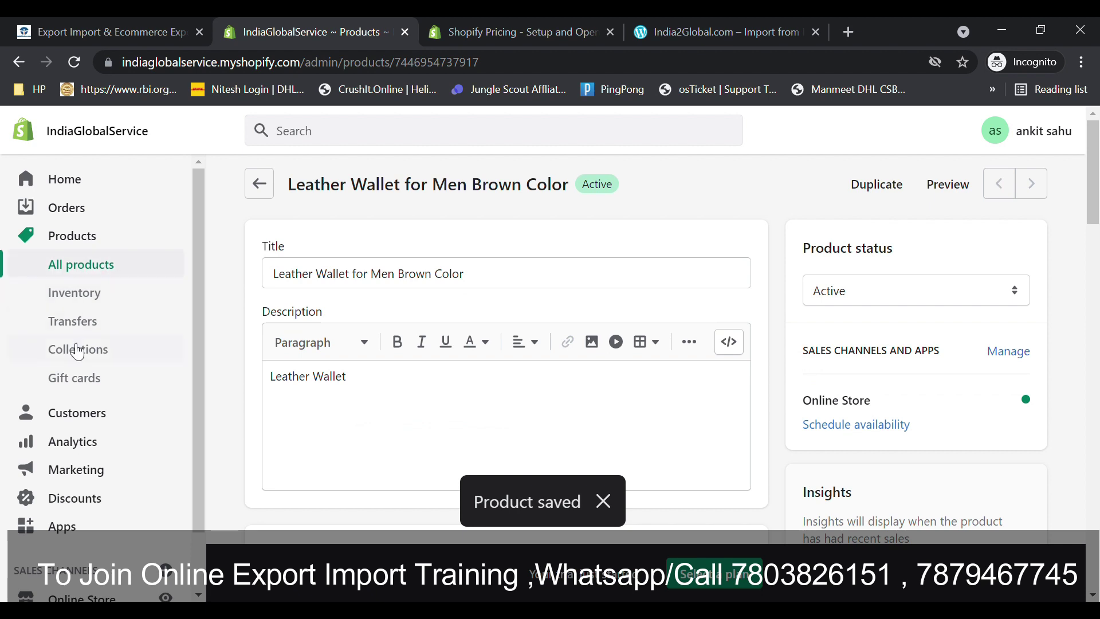
# - Check the wallet in the Inventory list and review its product details
pyautogui.click(75, 280)
pyautogui.click(72, 320)
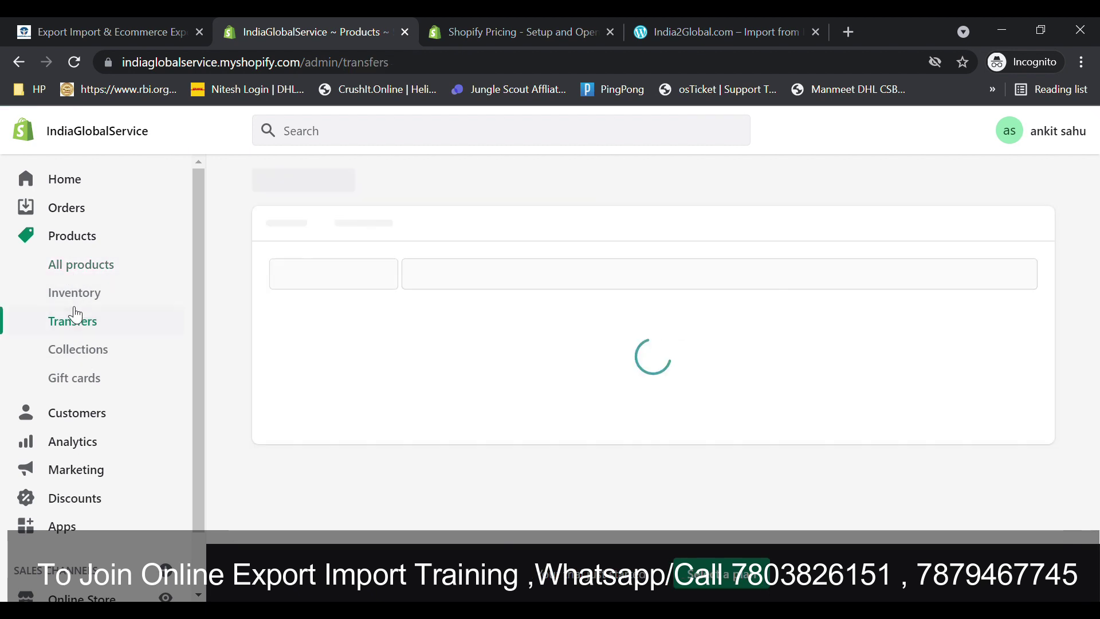
pyautogui.click(68, 298)
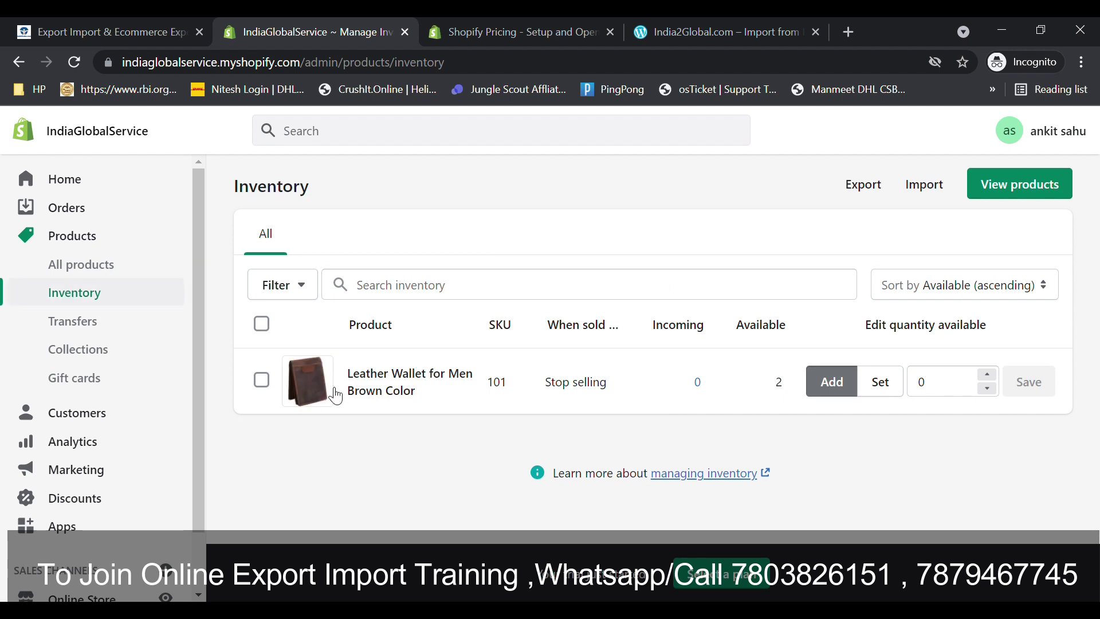
pyautogui.click(393, 385)
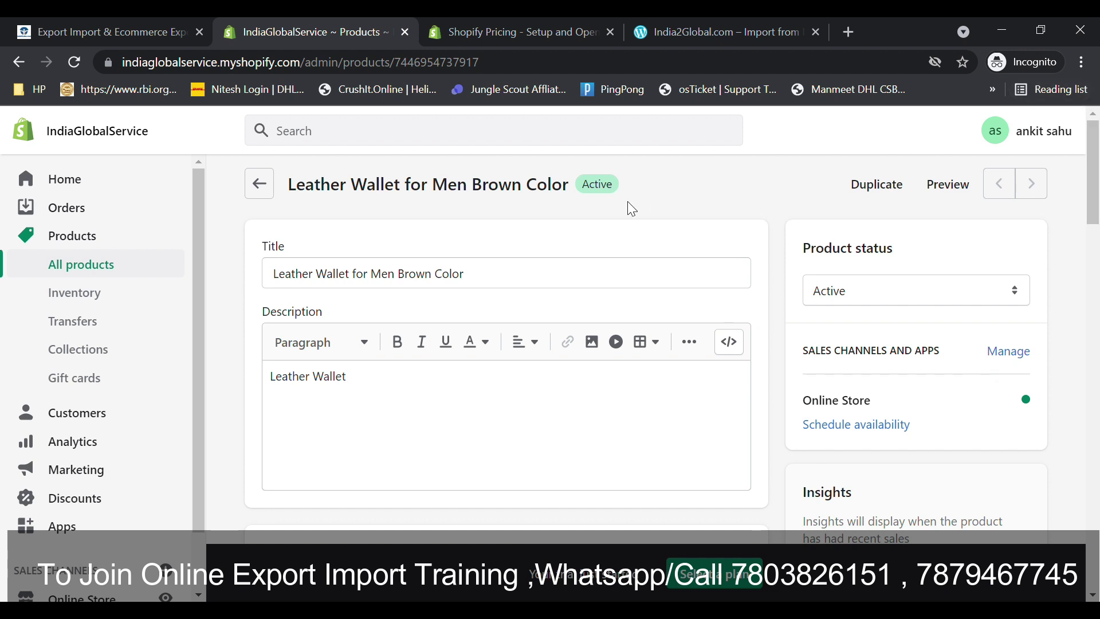
pyautogui.moveTo(1093, 166); pyautogui.dragTo(1092, 98)
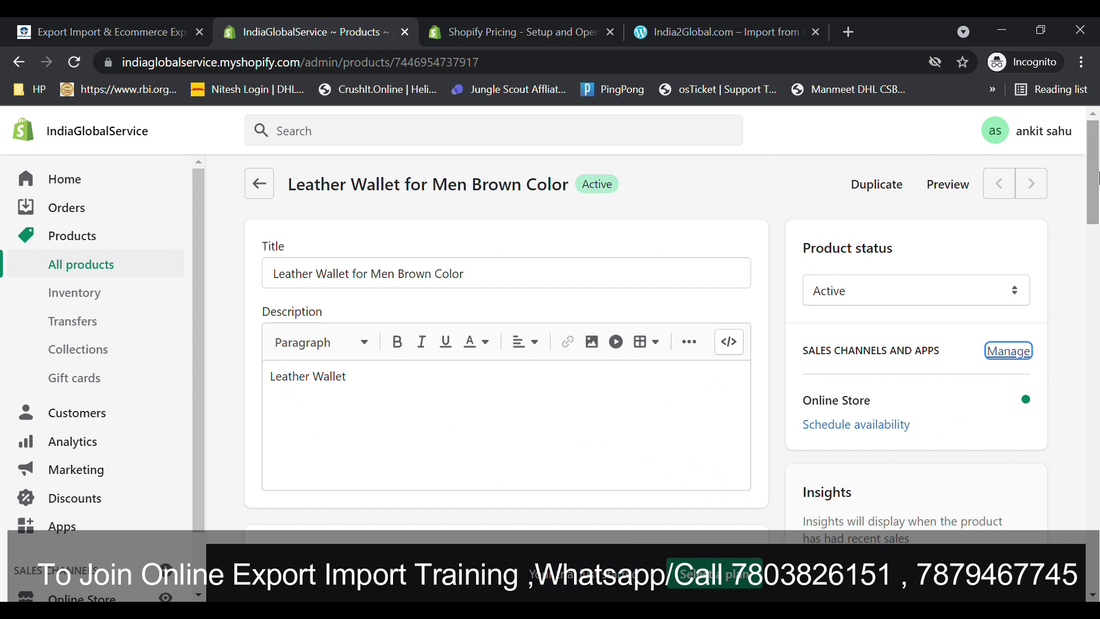
pyautogui.moveTo(1098, 161); pyautogui.dragTo(913, 155)
# - Go to the Home dashboard, then back to All products
pyautogui.click(73, 190)
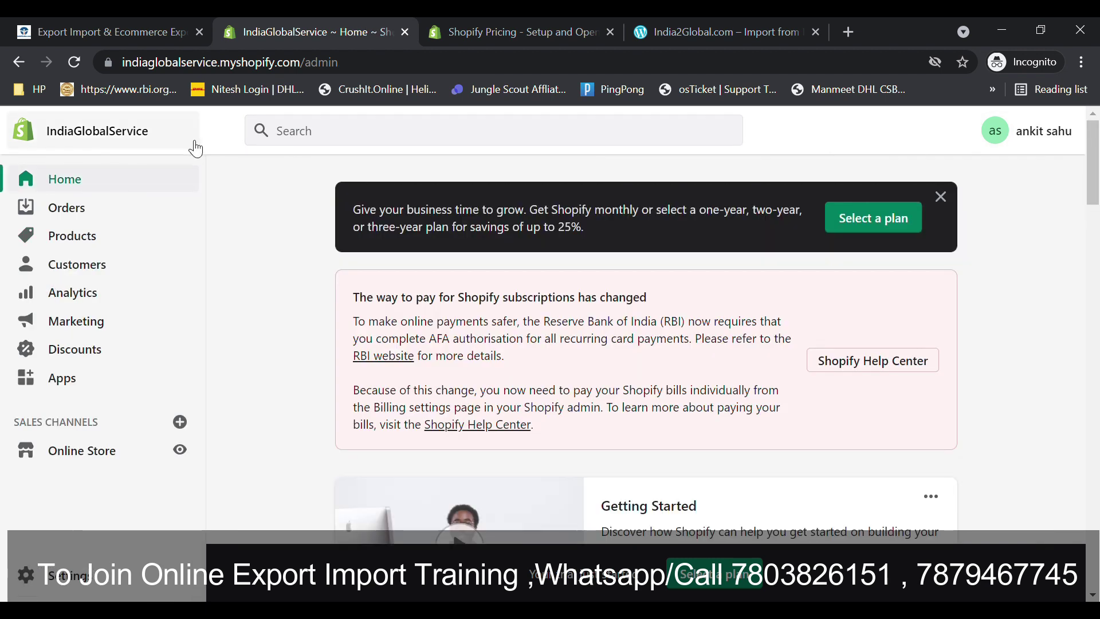
pyautogui.moveTo(1098, 166); pyautogui.dragTo(1040, 24)
pyautogui.click(169, 229)
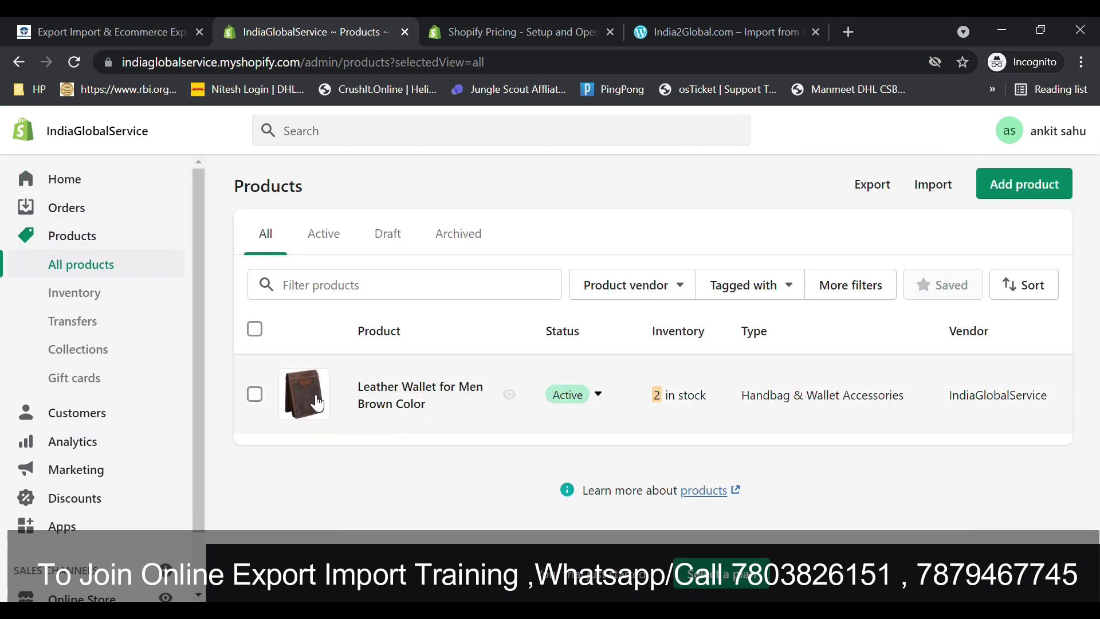
pyautogui.moveTo(196, 246); pyautogui.dragTo(218, 445)
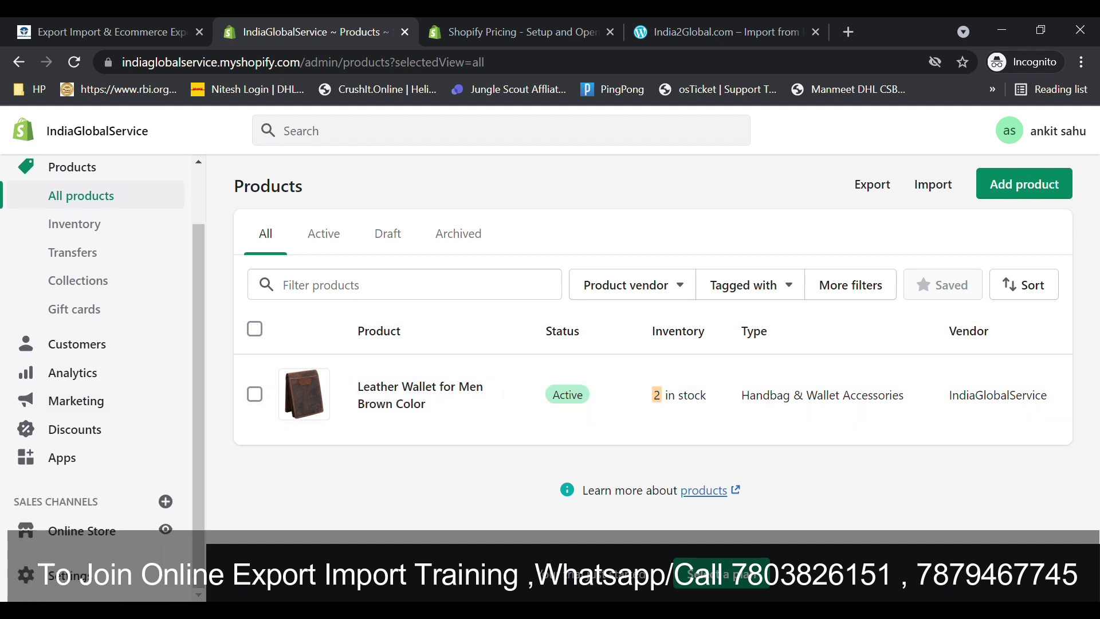
# - From Online Store themes, follow the Disable password link to the Preferences page
pyautogui.click(81, 539)
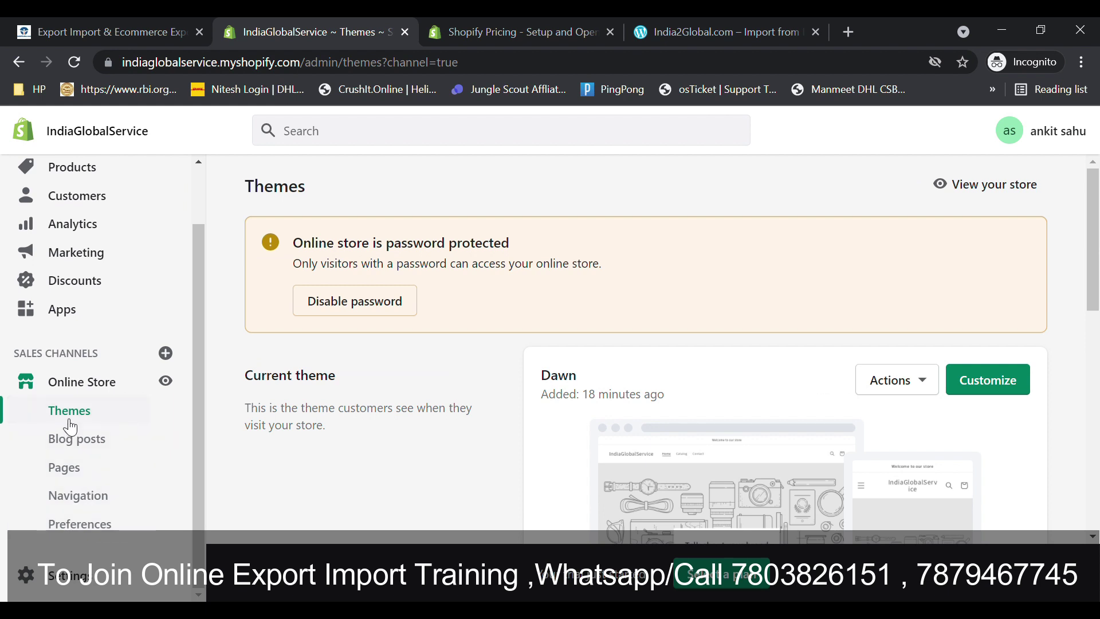
pyautogui.moveTo(1093, 241); pyautogui.dragTo(1085, 311)
pyautogui.scroll(1, 1037, 317)
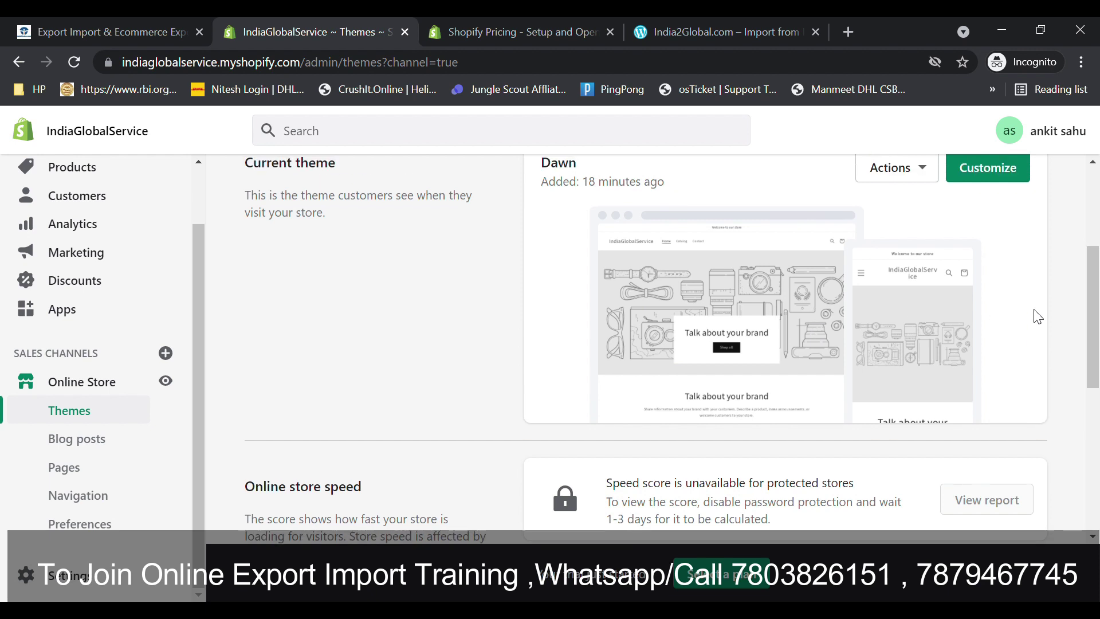
pyautogui.scroll(4, 1038, 316)
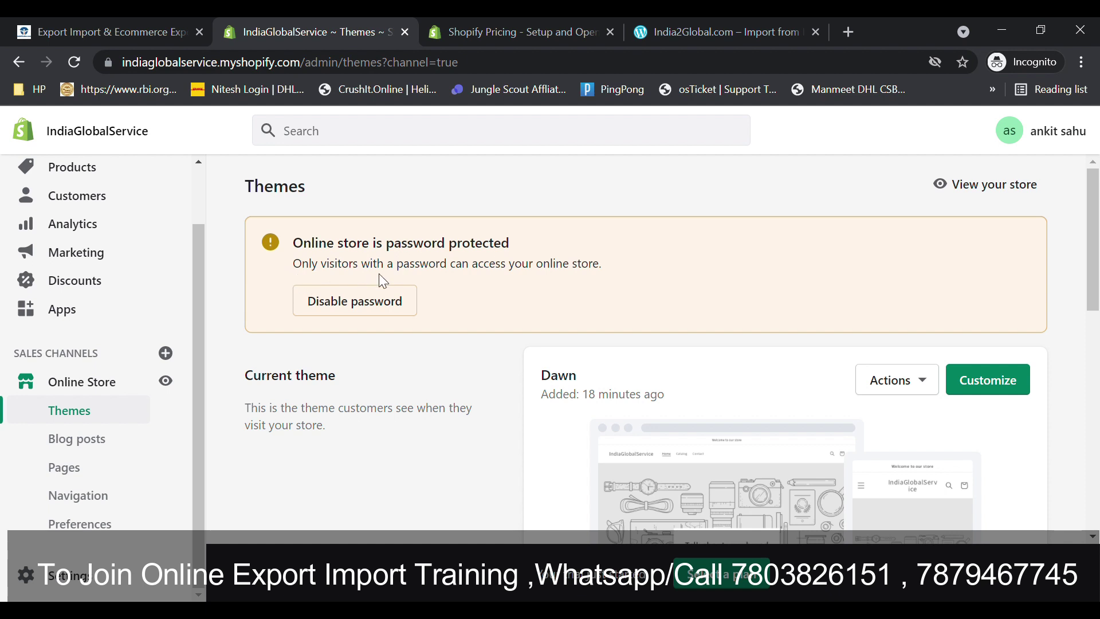
pyautogui.click(370, 303)
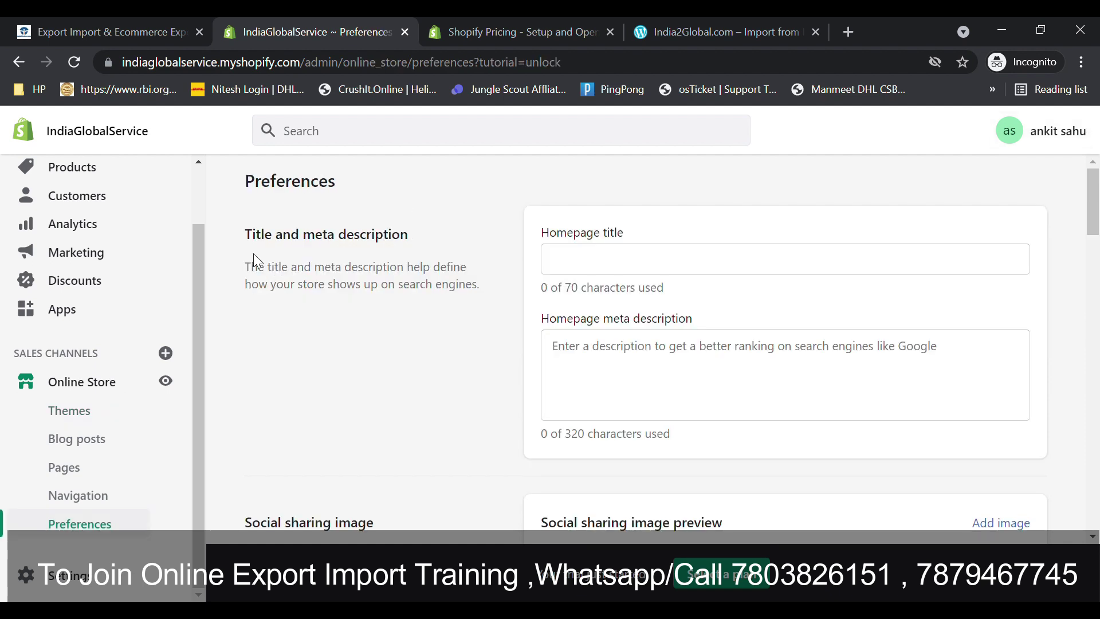
# - Enter IndiaGlobalService as the homepage title
pyautogui.click(573, 262)
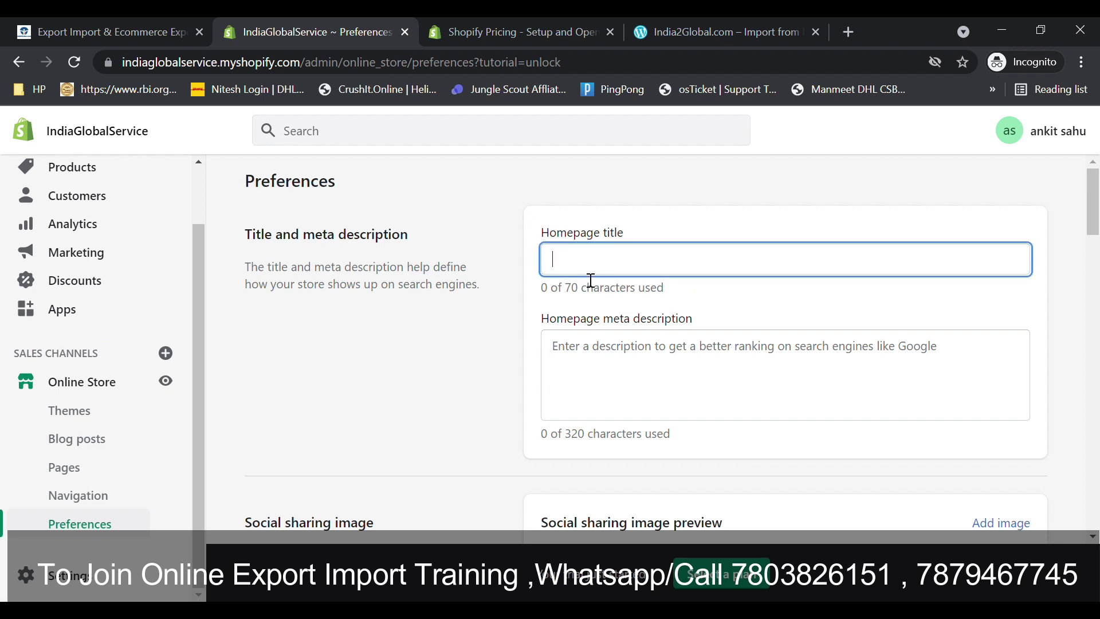
pyautogui.doubleClick(528, 230)
pyautogui.click(603, 260)
pyautogui.write('India')
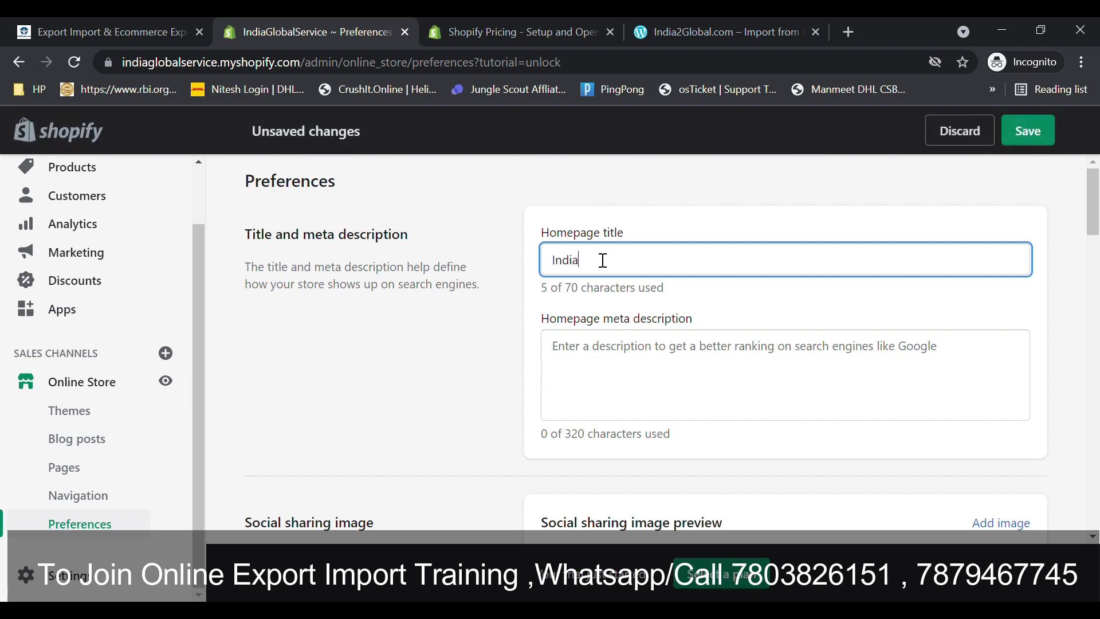
pyautogui.write('GlobalService')
# - Copy the title text into the homepage meta description
pyautogui.click(615, 390)
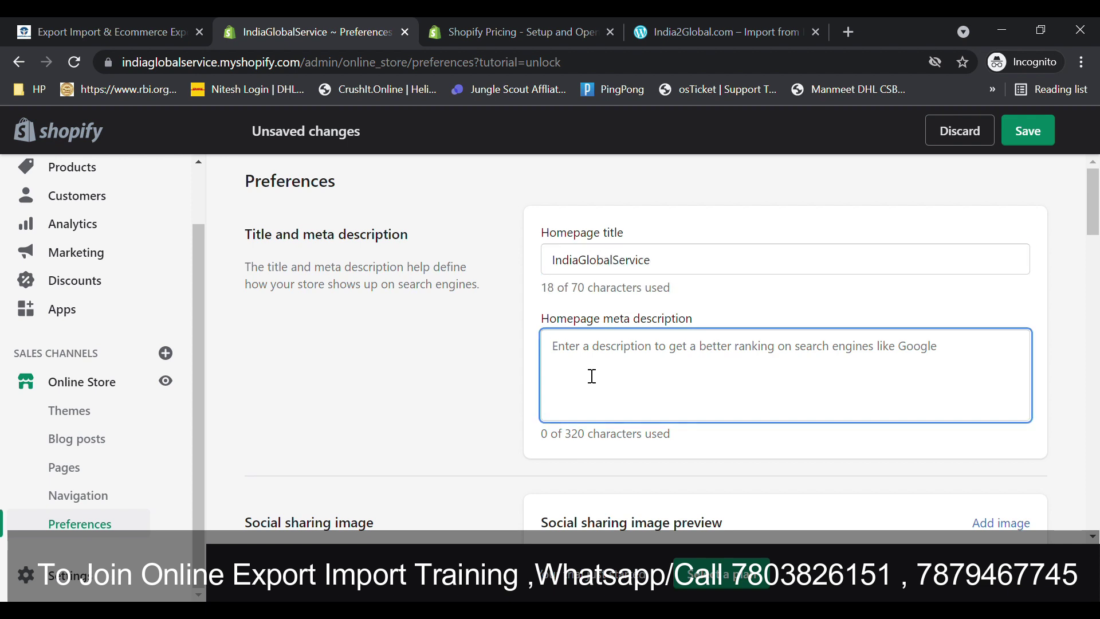
pyautogui.doubleClick(673, 271)
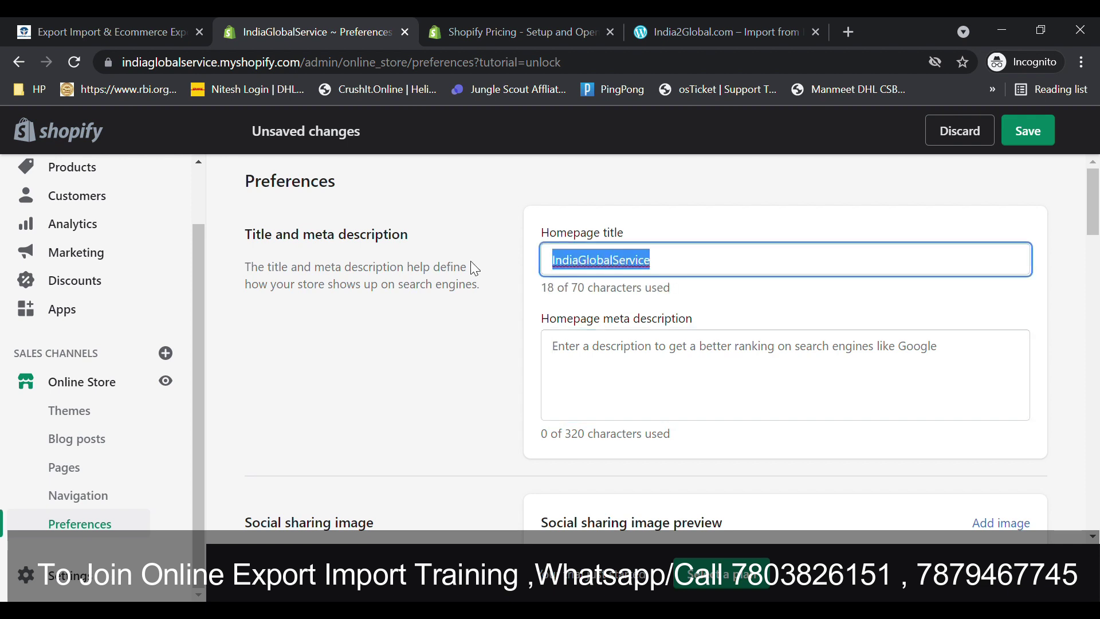
pyautogui.hotkey('ctrl', 'c')
pyautogui.click(601, 397)
pyautogui.hotkey('ctrl', 'v')
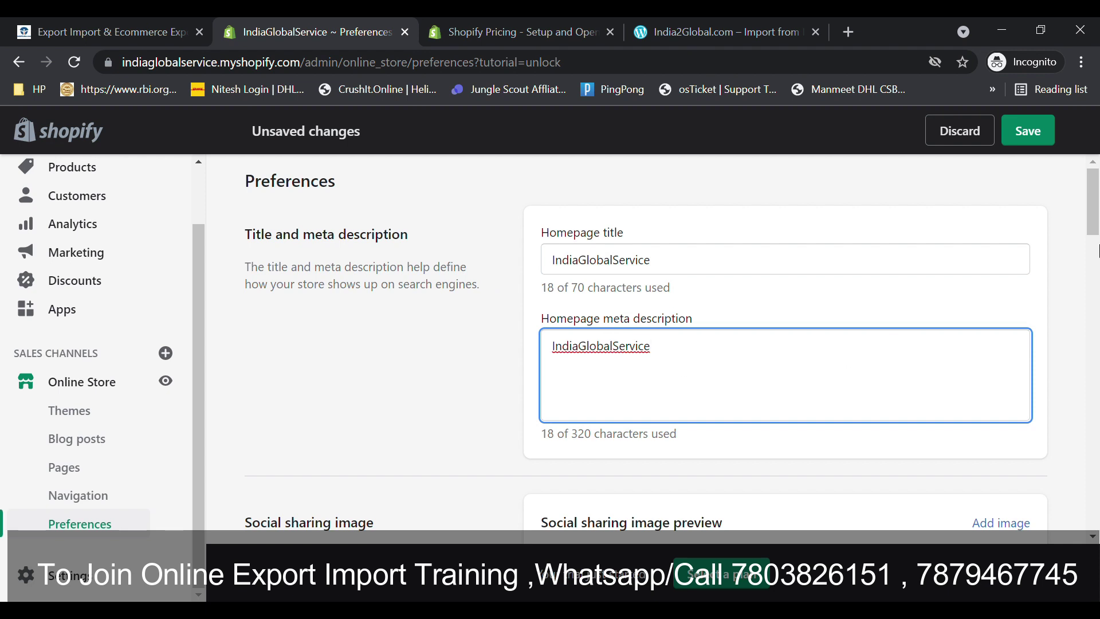
pyautogui.scroll(-4, 1099, 251)
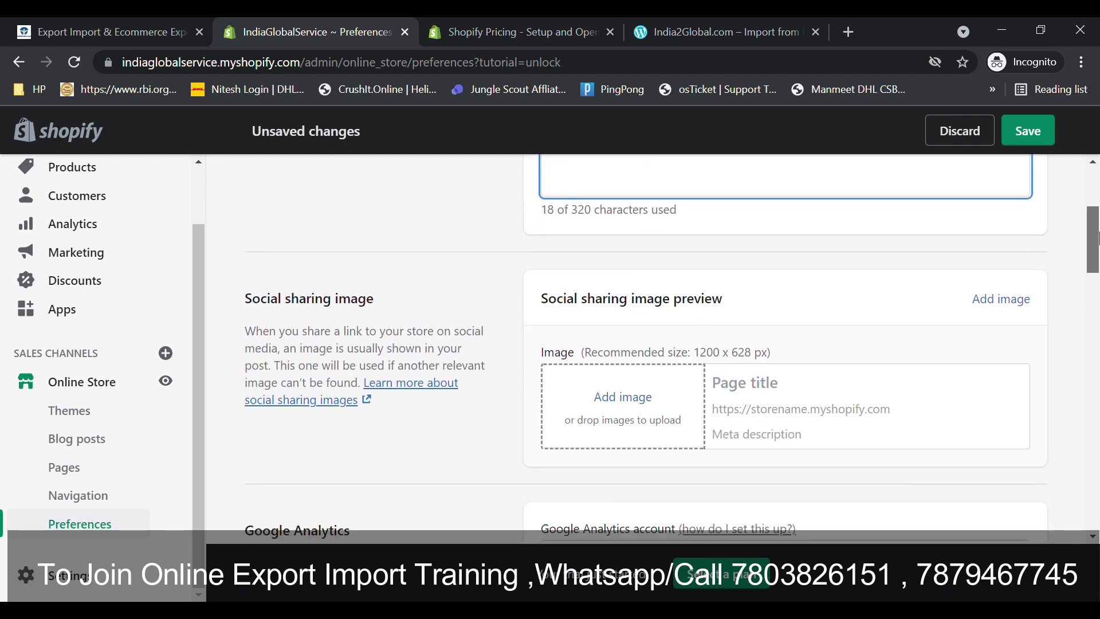
# - Upload a brown leather photo as the store's social sharing image
pyautogui.scroll(-1, 1098, 238)
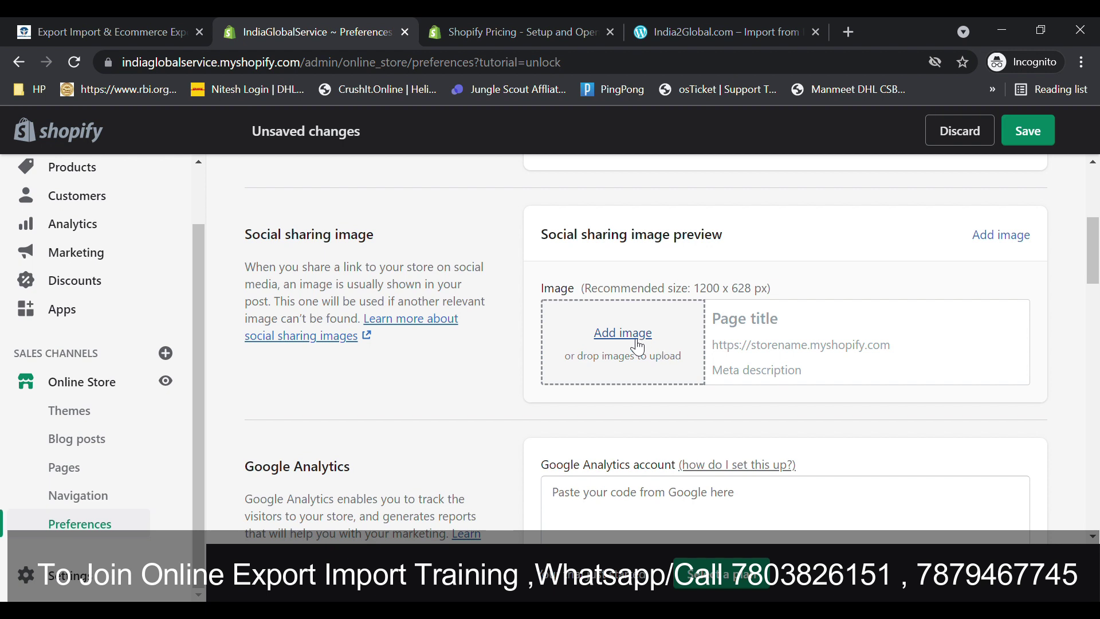
pyautogui.click(635, 344)
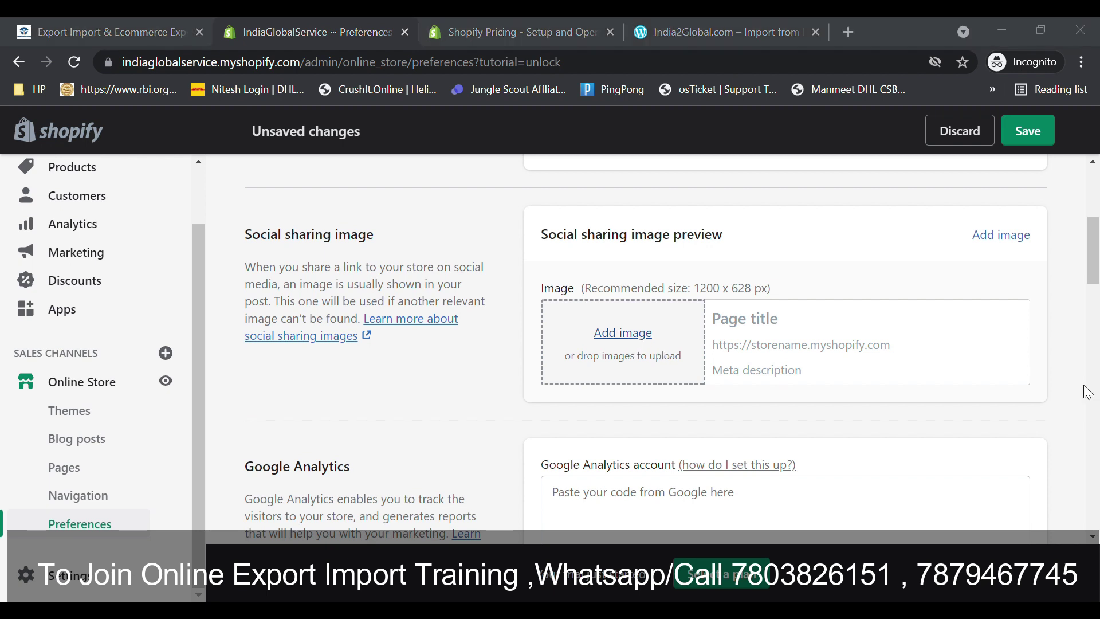
pyautogui.doubleClick(963, 179)
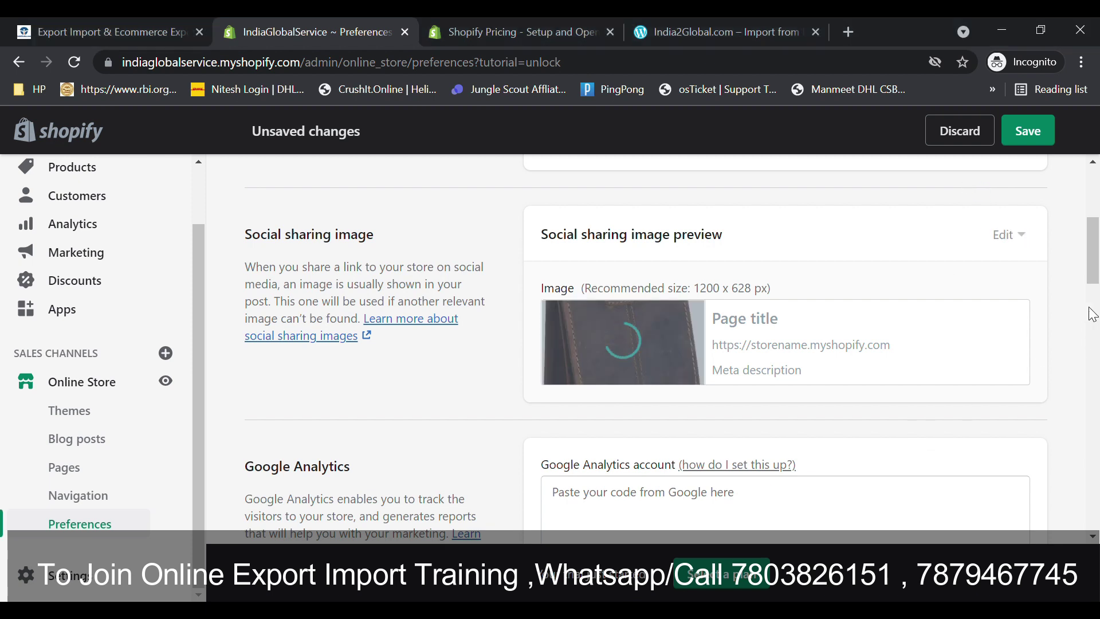
pyautogui.scroll(-4, 1094, 304)
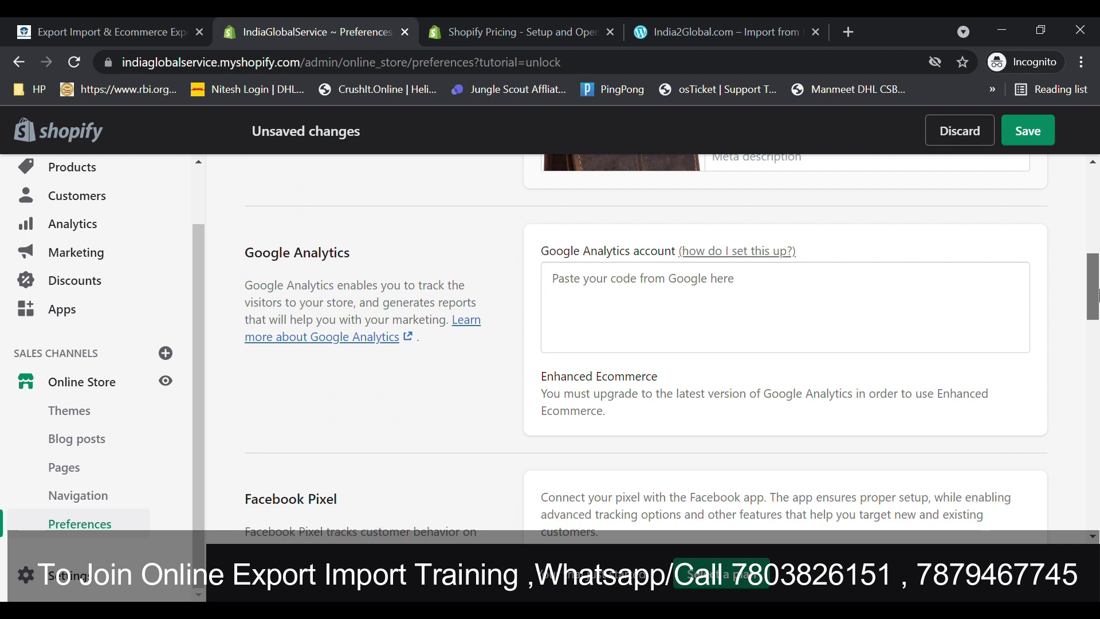
pyautogui.moveTo(1097, 295); pyautogui.dragTo(1095, 289)
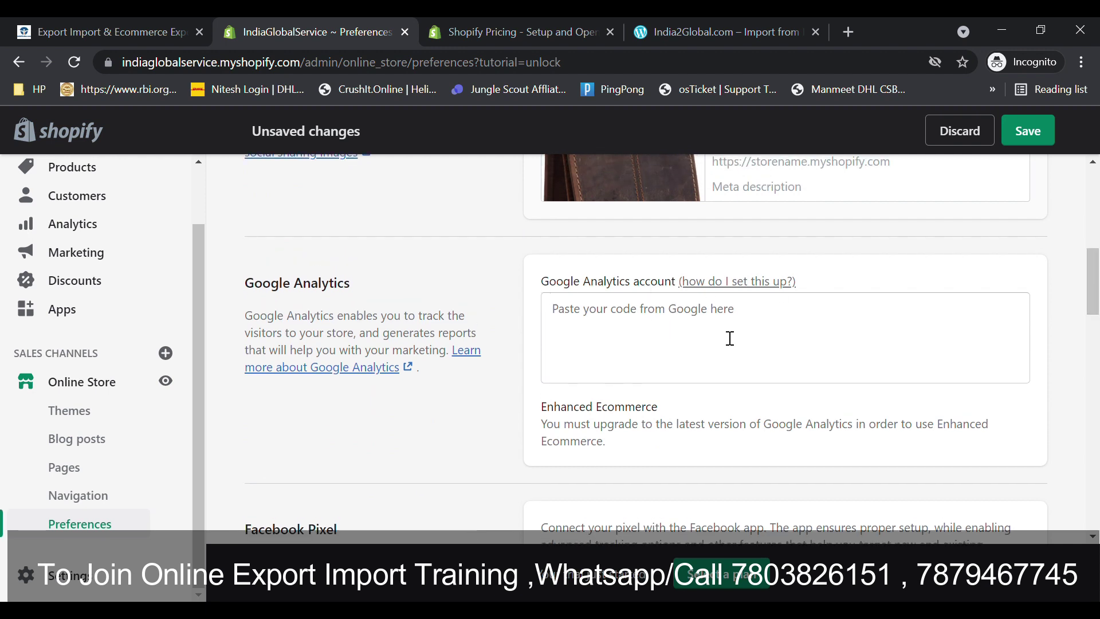
pyautogui.moveTo(1095, 300); pyautogui.dragTo(1095, 365)
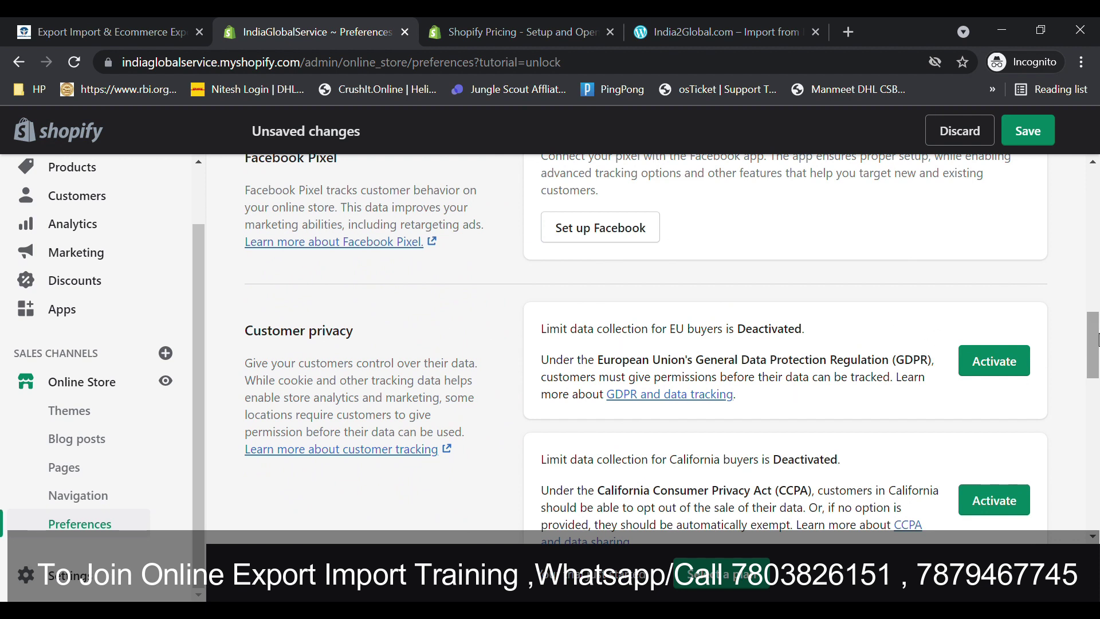
pyautogui.moveTo(1095, 325); pyautogui.dragTo(1096, 338)
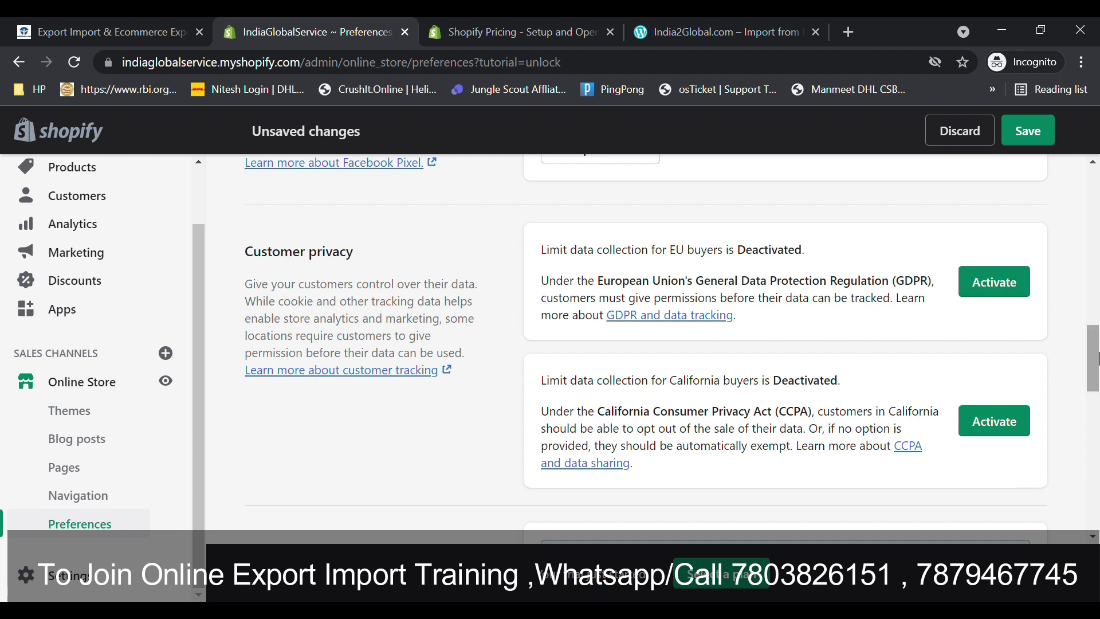
pyautogui.moveTo(549, 281); pyautogui.dragTo(784, 318)
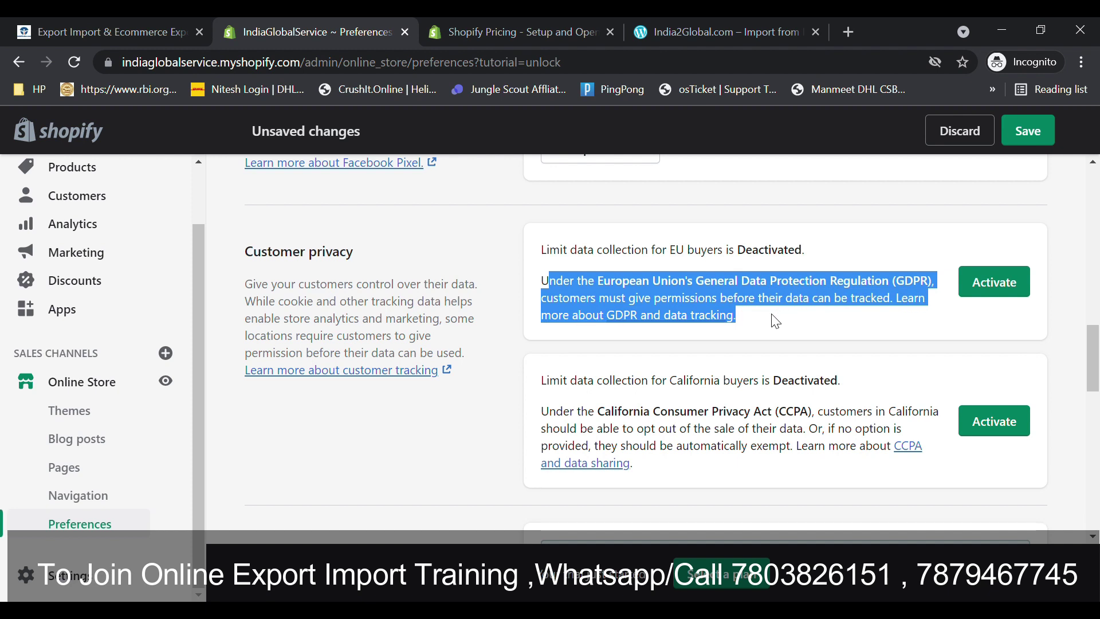
pyautogui.doubleClick(759, 343)
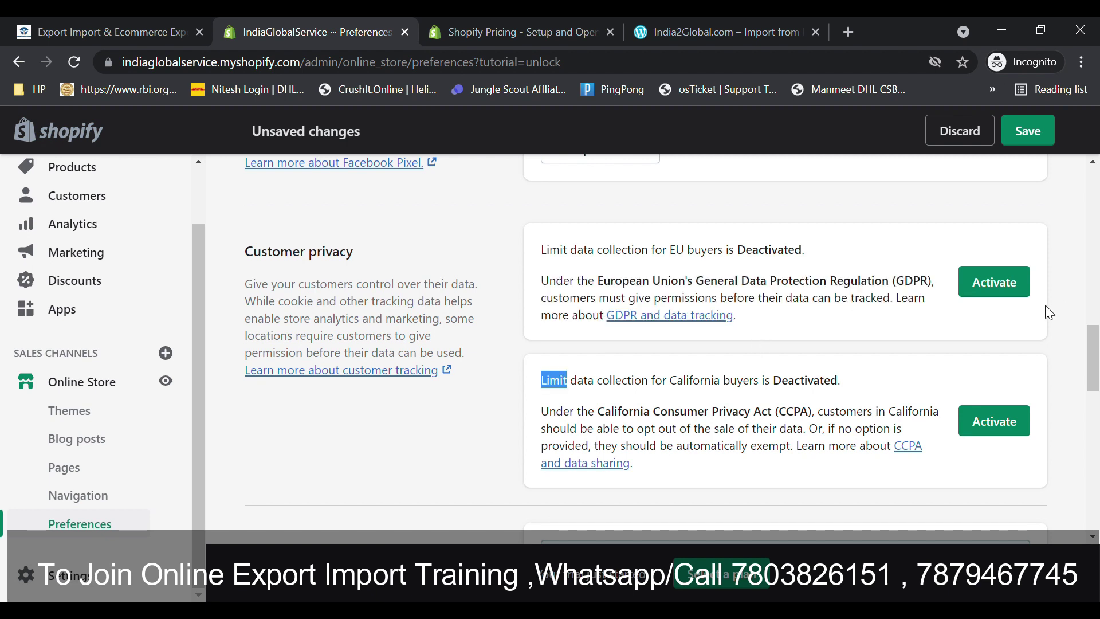
pyautogui.moveTo(1094, 374); pyautogui.dragTo(1095, 428)
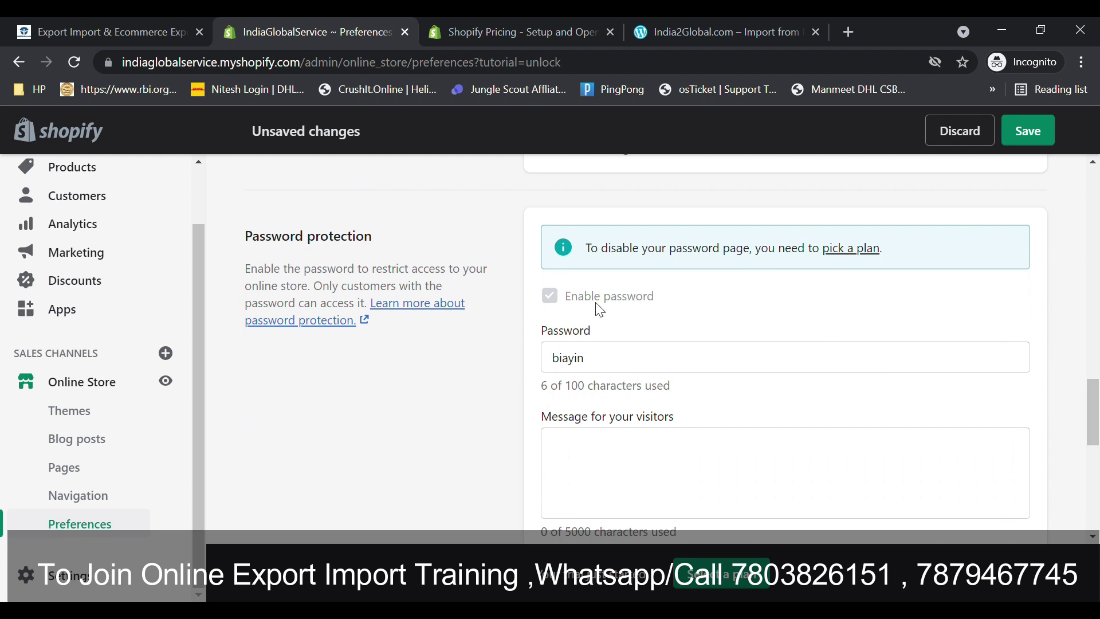
# - Replace the storefront password with a new one, then scroll past reCAPTCHA and domain redirection
pyautogui.moveTo(536, 256); pyautogui.dragTo(716, 291)
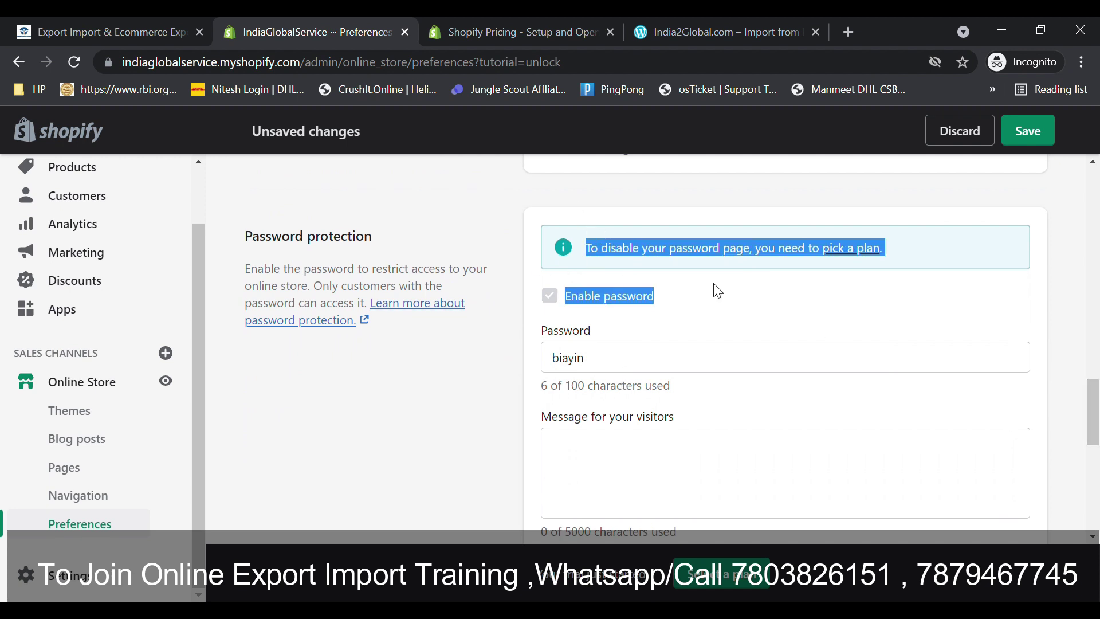
pyautogui.moveTo(1089, 400); pyautogui.dragTo(1089, 414)
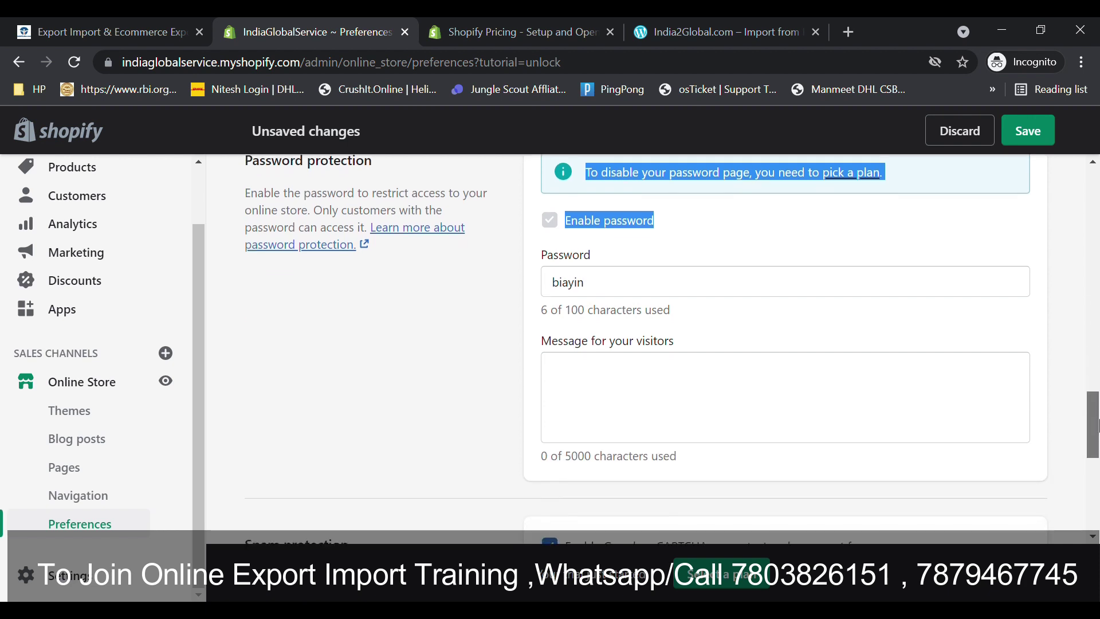
pyautogui.moveTo(613, 289); pyautogui.dragTo(511, 293)
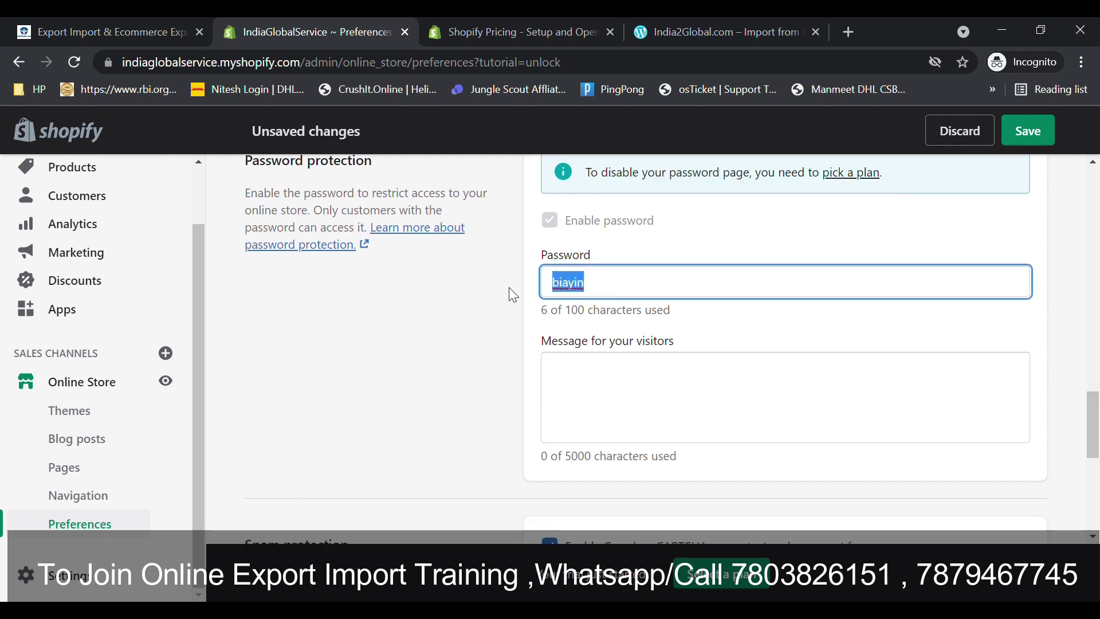
pyautogui.press('BackSpace')
pyautogui.write('1234')
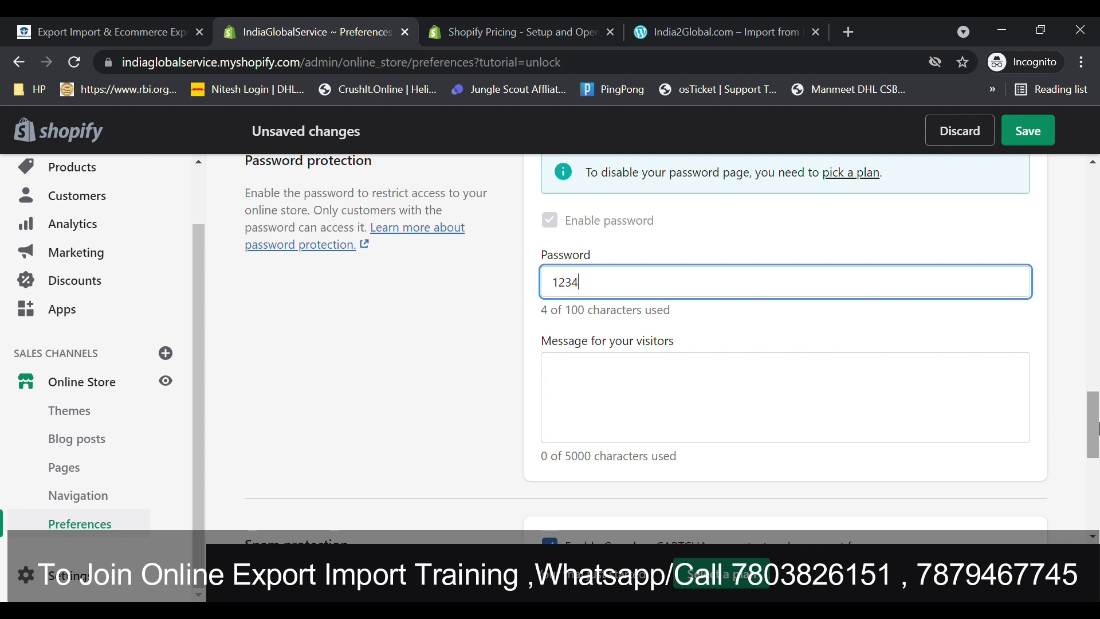
pyautogui.moveTo(1094, 429); pyautogui.dragTo(1097, 475)
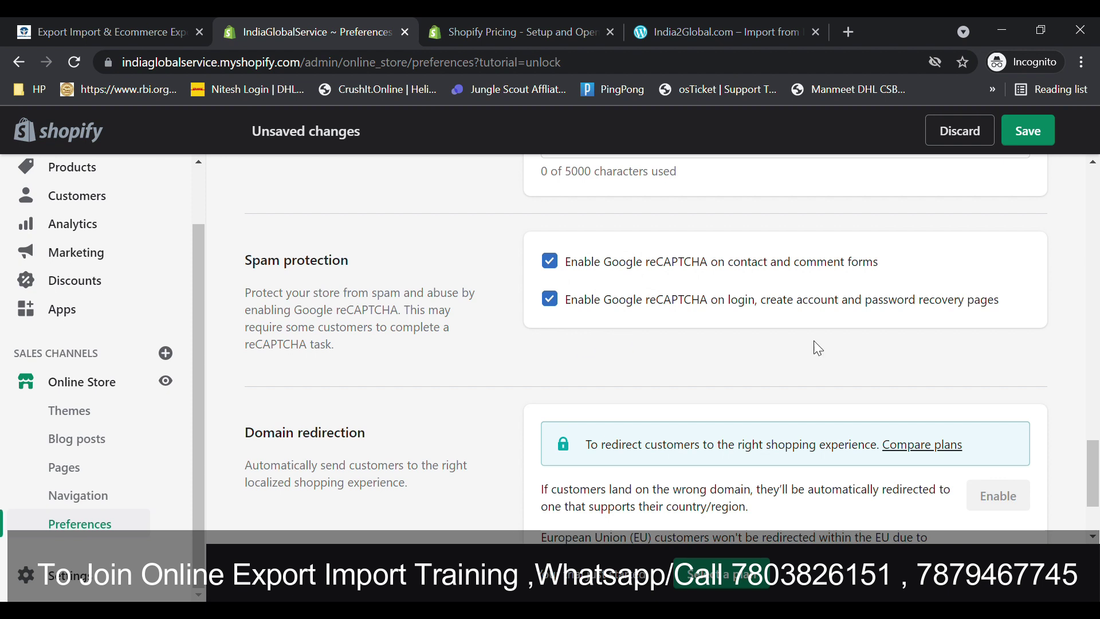
pyautogui.moveTo(1097, 458); pyautogui.dragTo(1097, 481)
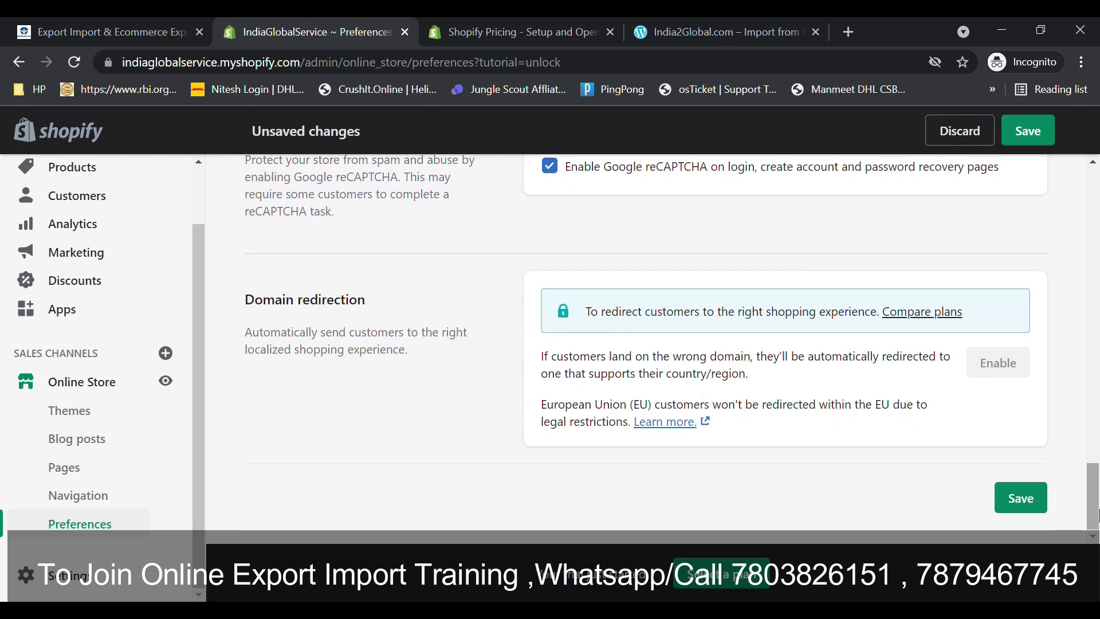
# - Save the preferences, then move through Products and Home to Online Store > Themes
pyautogui.click(1025, 503)
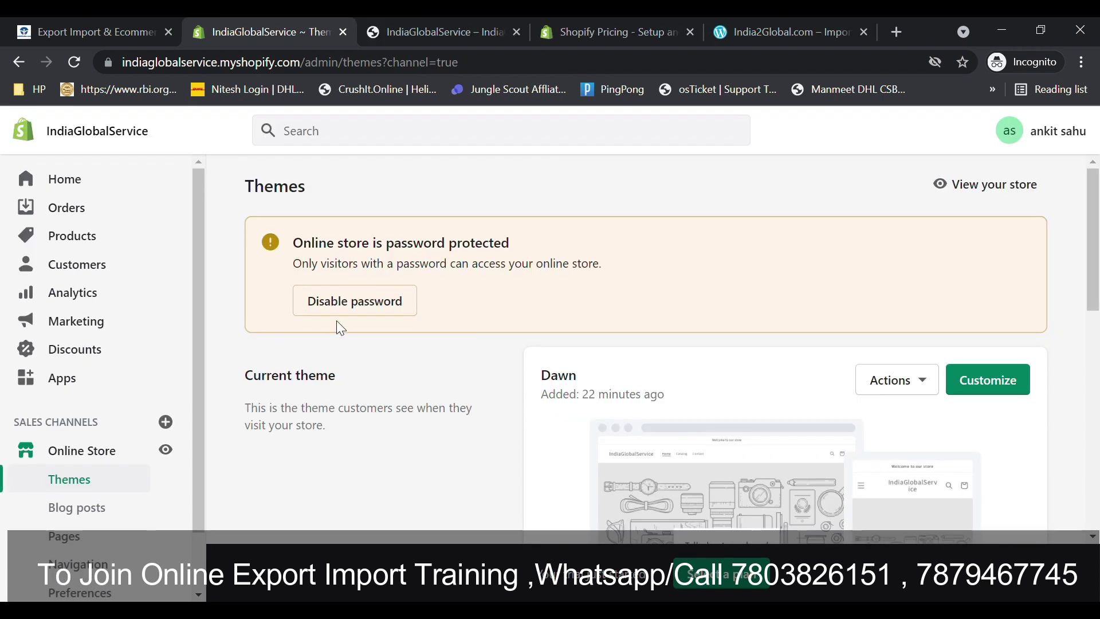
pyautogui.click(68, 234)
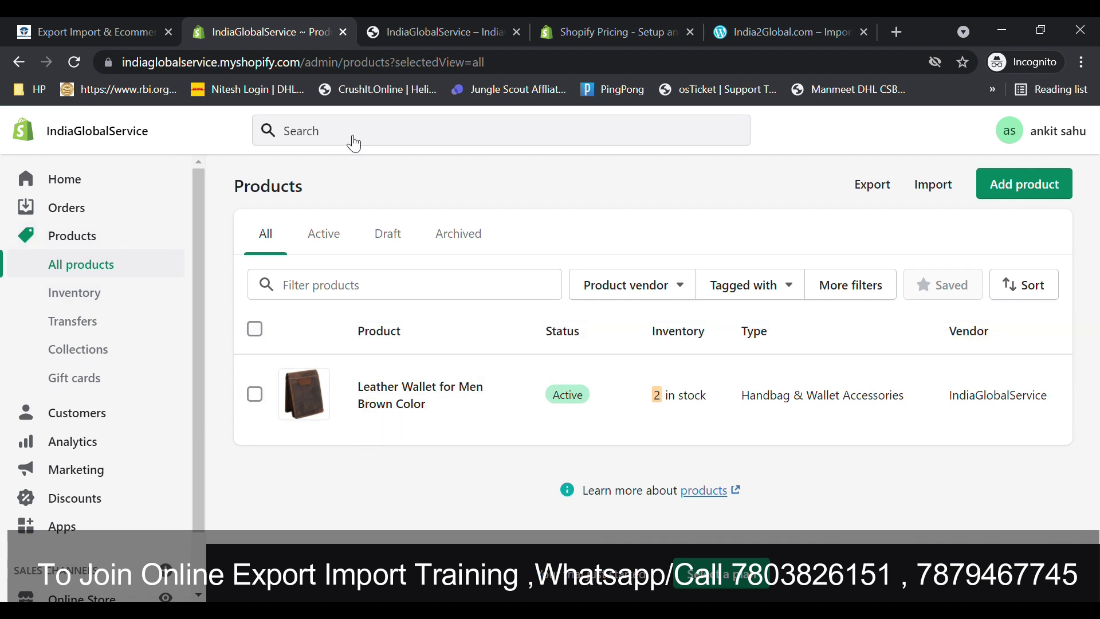
pyautogui.click(70, 181)
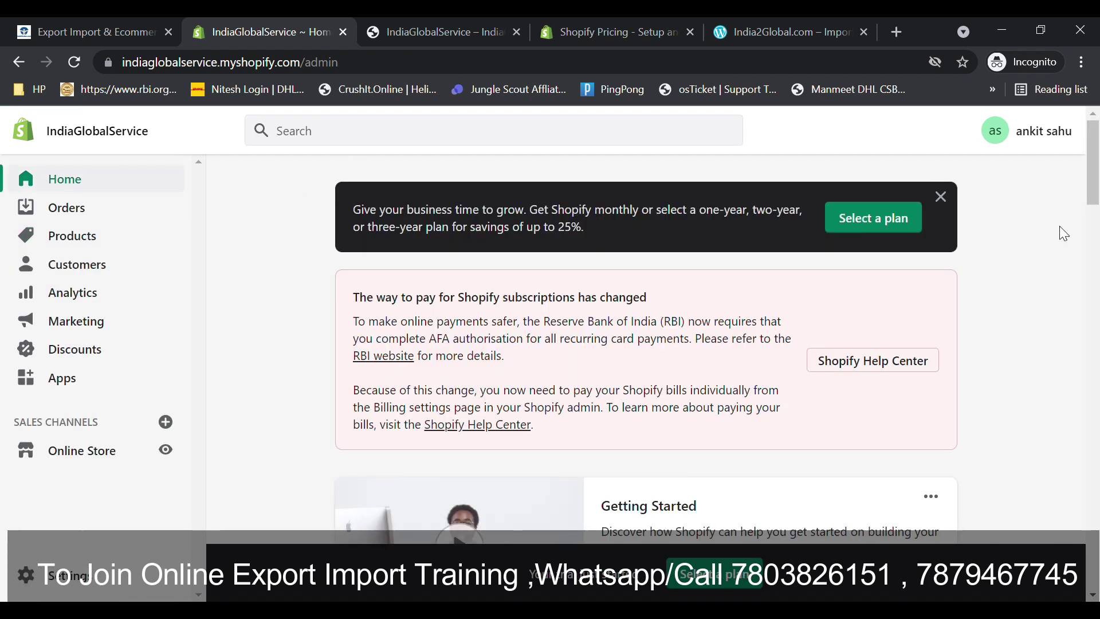
pyautogui.click(143, 460)
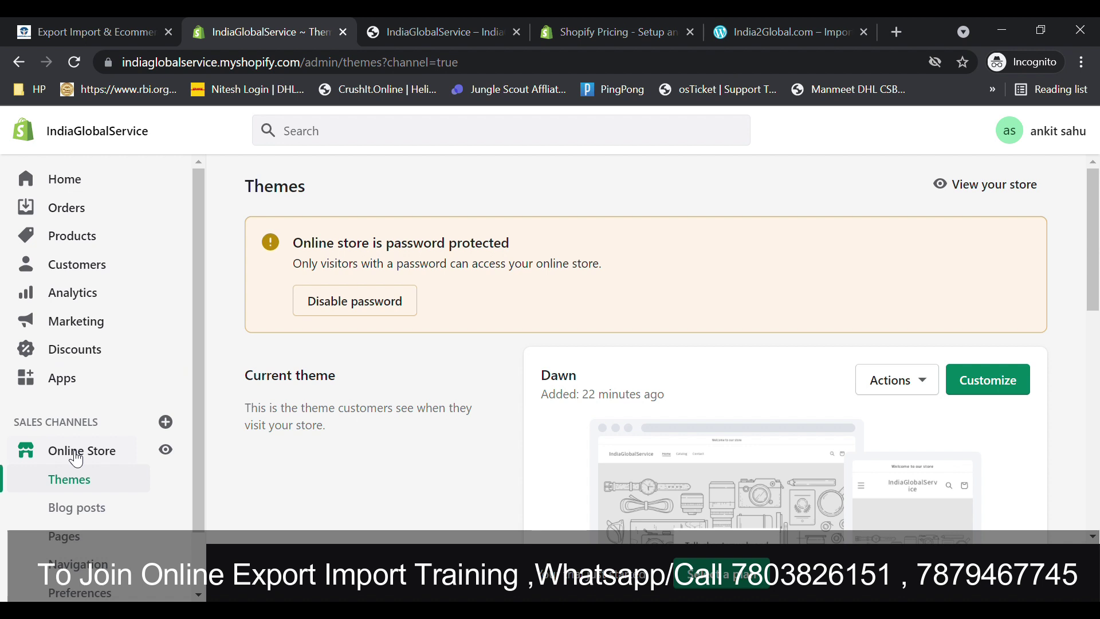
# - Open the live IndiaGlobalService storefront in a new tab and scroll its home page
pyautogui.click(1002, 189)
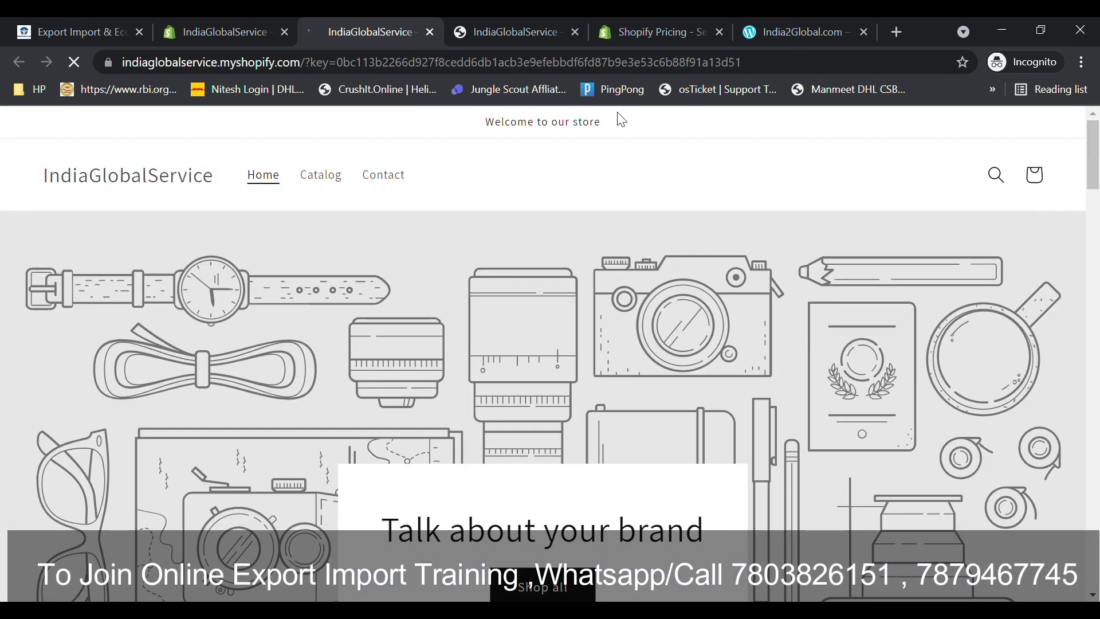
pyautogui.moveTo(36, 183); pyautogui.dragTo(224, 197)
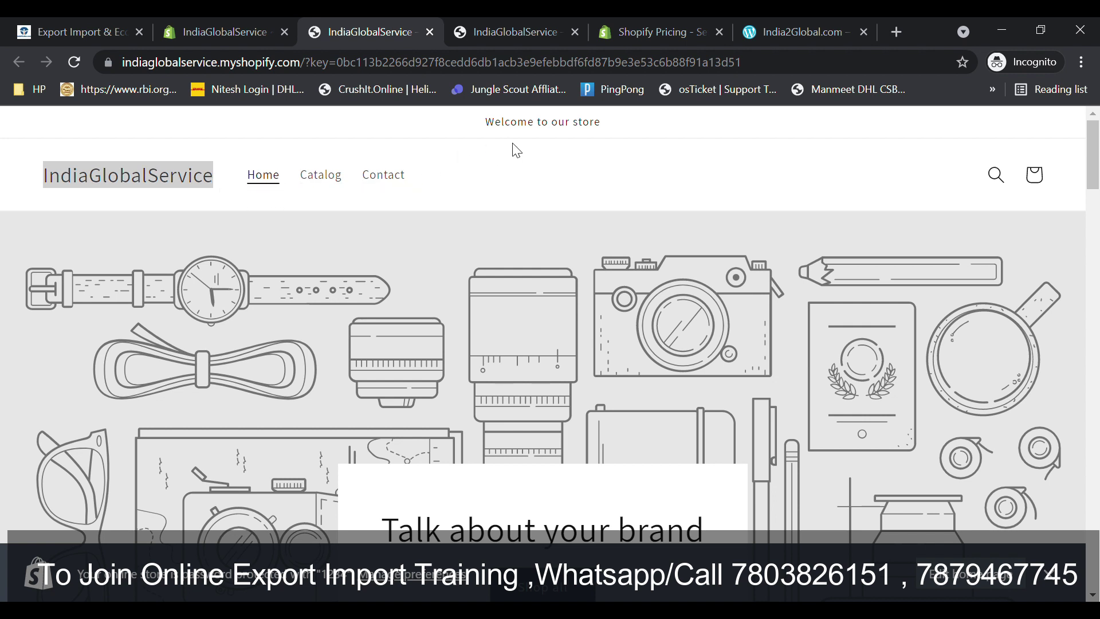
pyautogui.scroll(-3, 1091, 166)
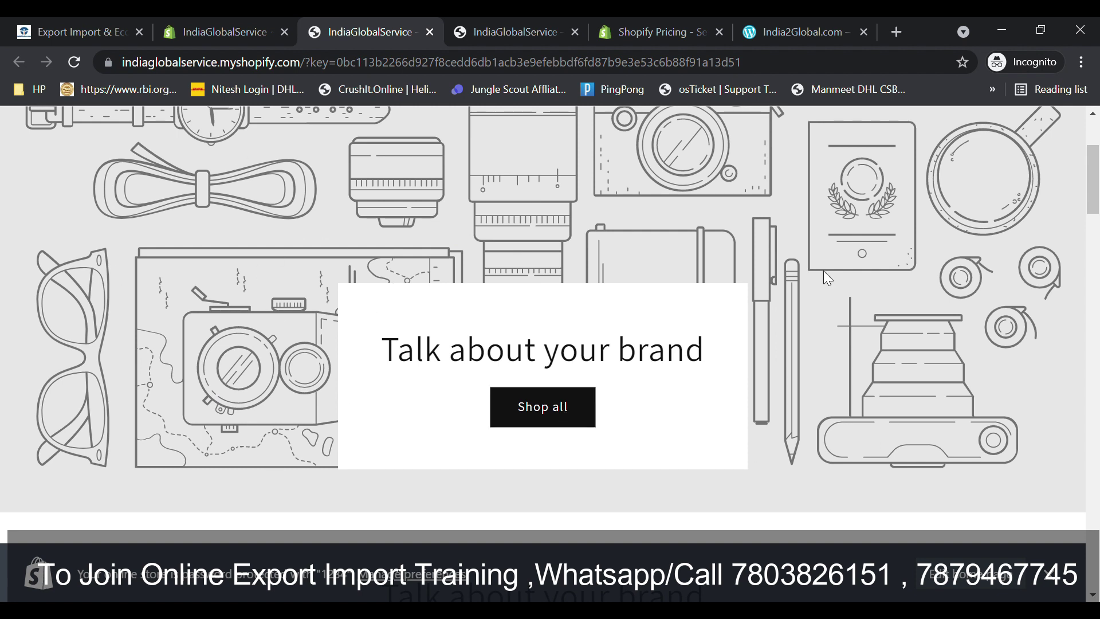
pyautogui.scroll(-5, 1096, 246)
pyautogui.moveTo(1096, 236)
pyautogui.mouseDown()
pyautogui.moveTo(1088, 338)
pyautogui.moveTo(1091, 254)
pyautogui.mouseUp()
# - View the Leather Wallet for Men Brown Color page at Rs. 500.00, then return to admin
pyautogui.click(332, 424)
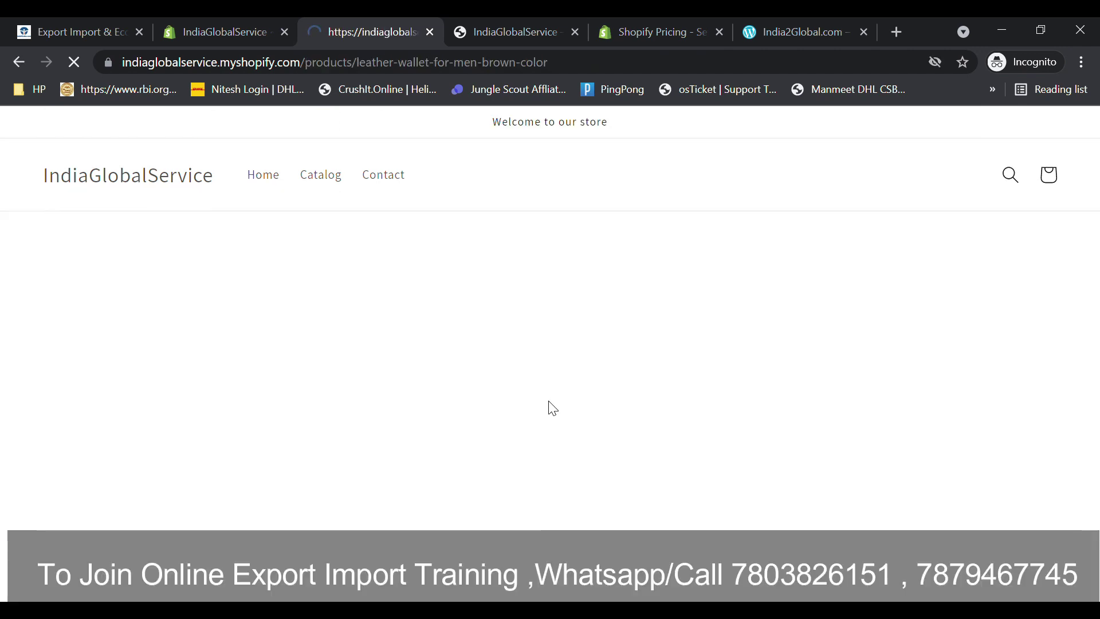
pyautogui.scroll(-2, 899, 234)
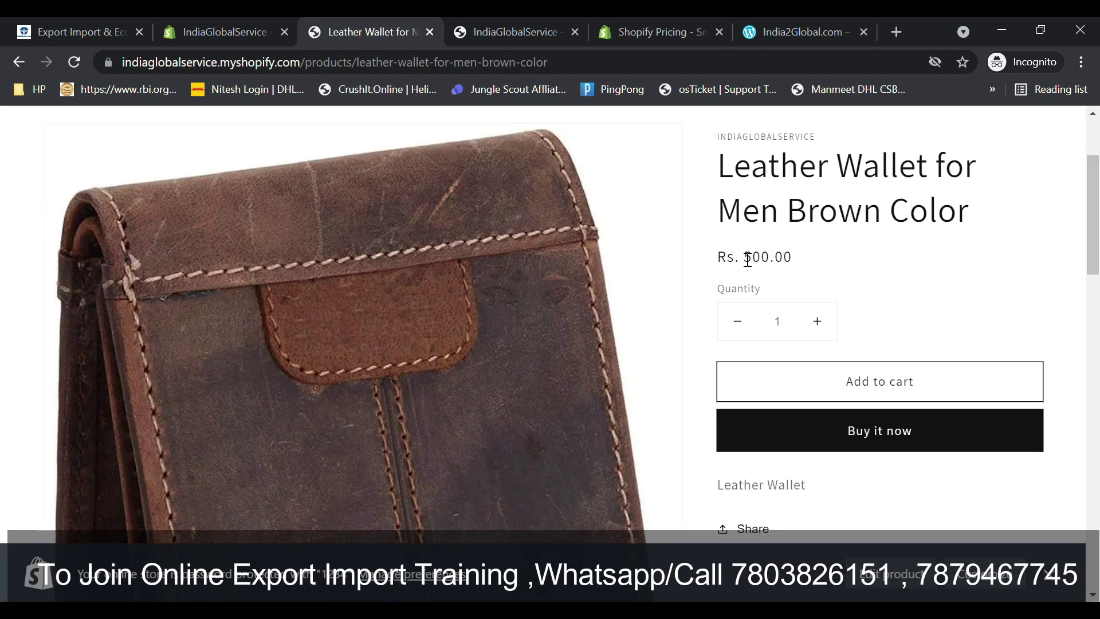
pyautogui.moveTo(1097, 267); pyautogui.dragTo(1094, 581)
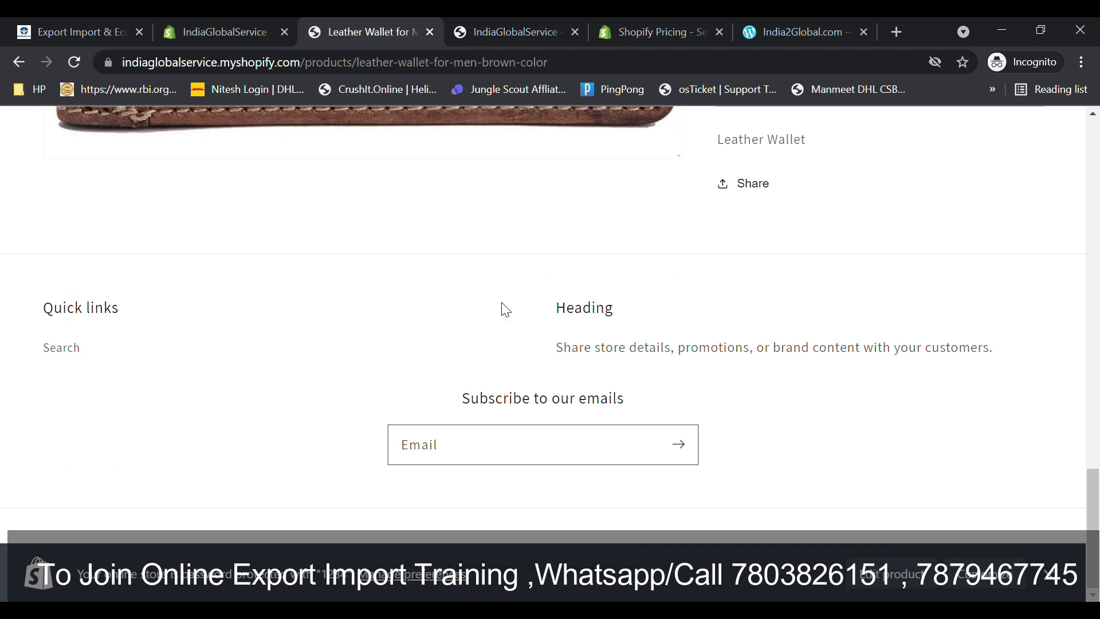
pyautogui.moveTo(1097, 475); pyautogui.dragTo(1098, 127)
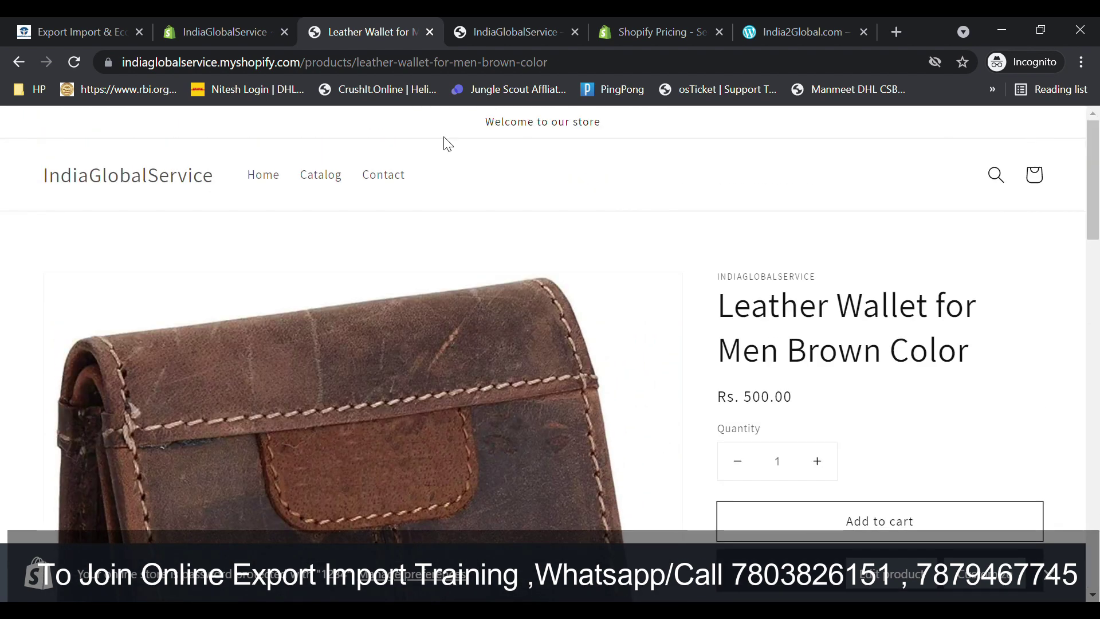
pyautogui.click(213, 26)
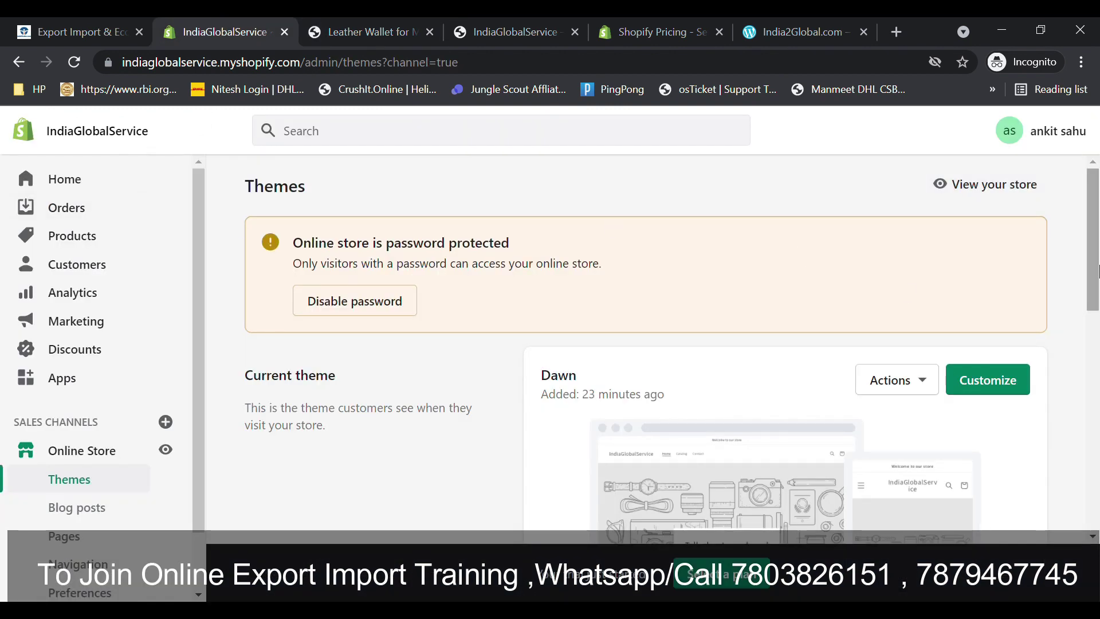
# - From admin Home, open Select a plan and scroll through the Basic, Shopify and Advanced features
pyautogui.moveTo(1098, 209); pyautogui.dragTo(1098, 428)
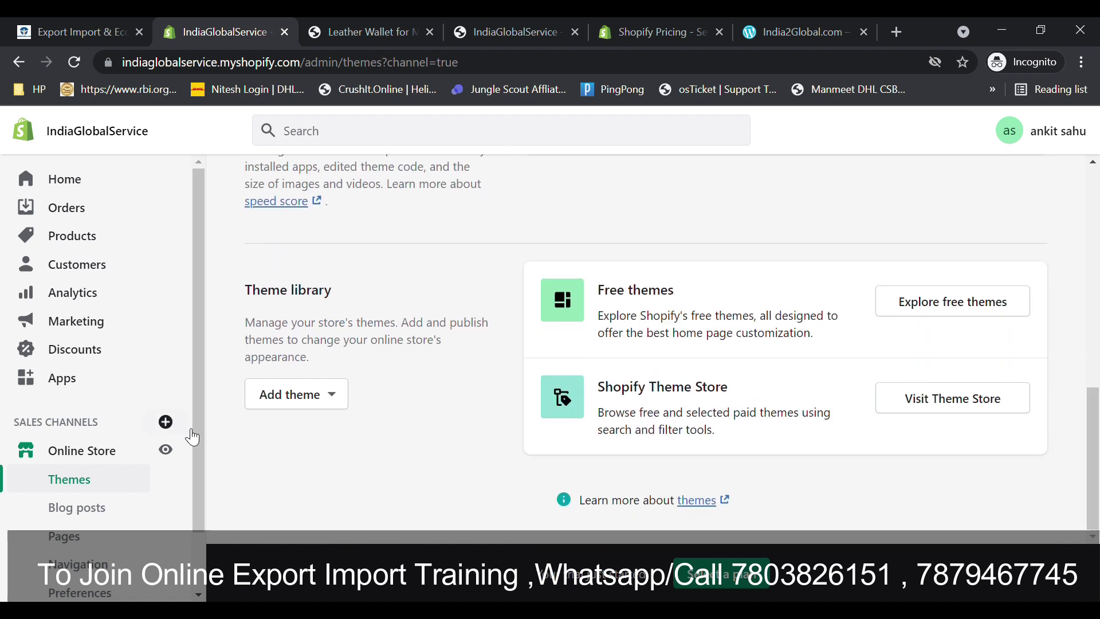
pyautogui.click(74, 180)
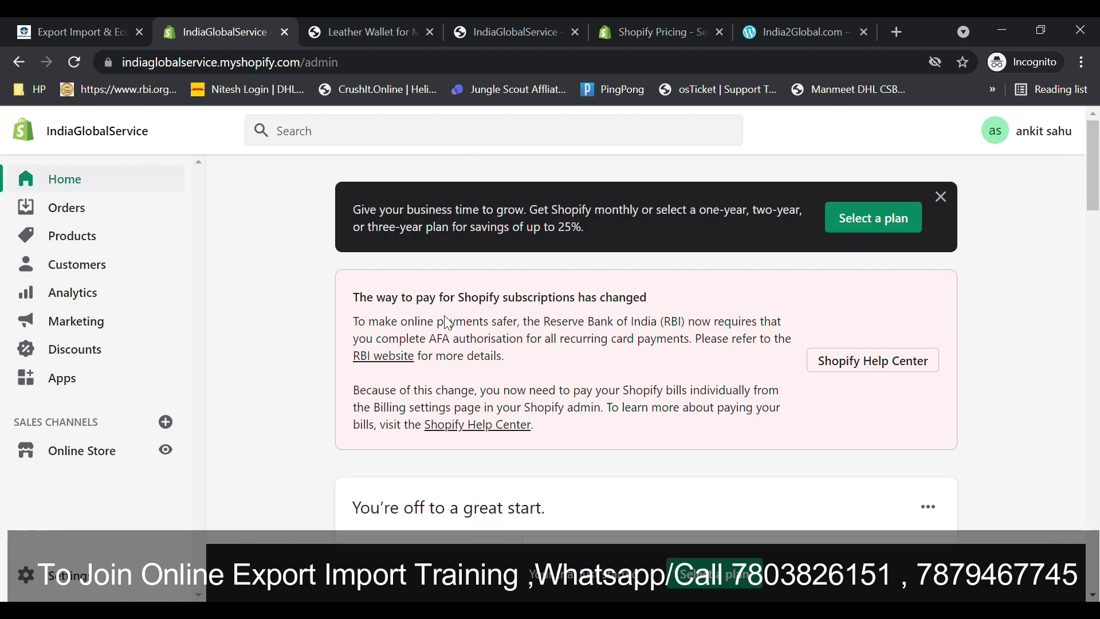
pyautogui.click(858, 221)
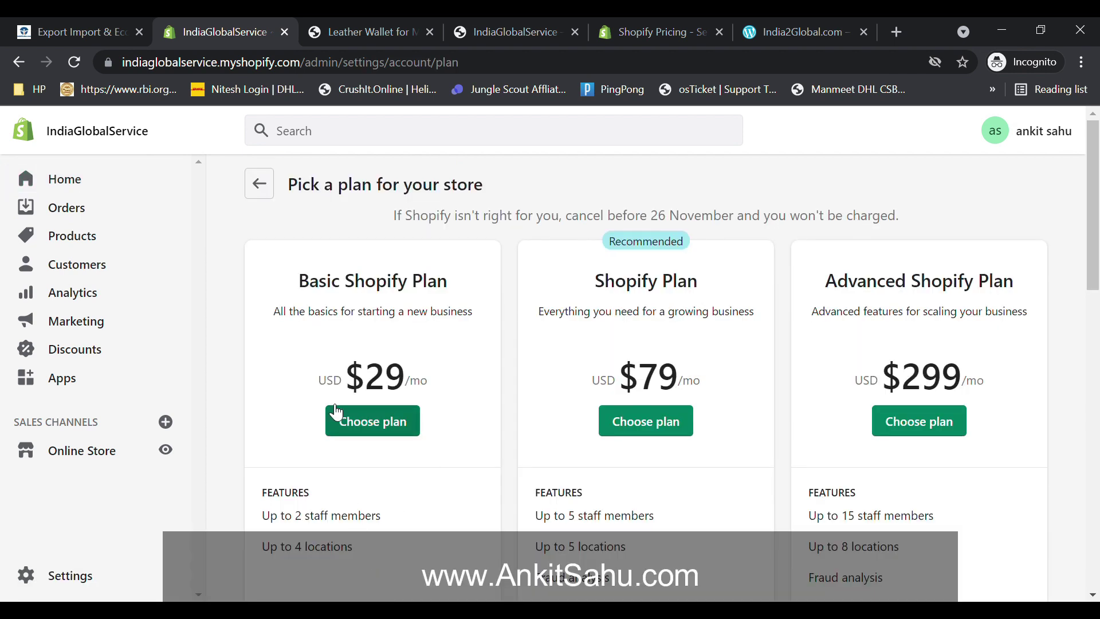
pyautogui.moveTo(1097, 298); pyautogui.dragTo(1097, 488)
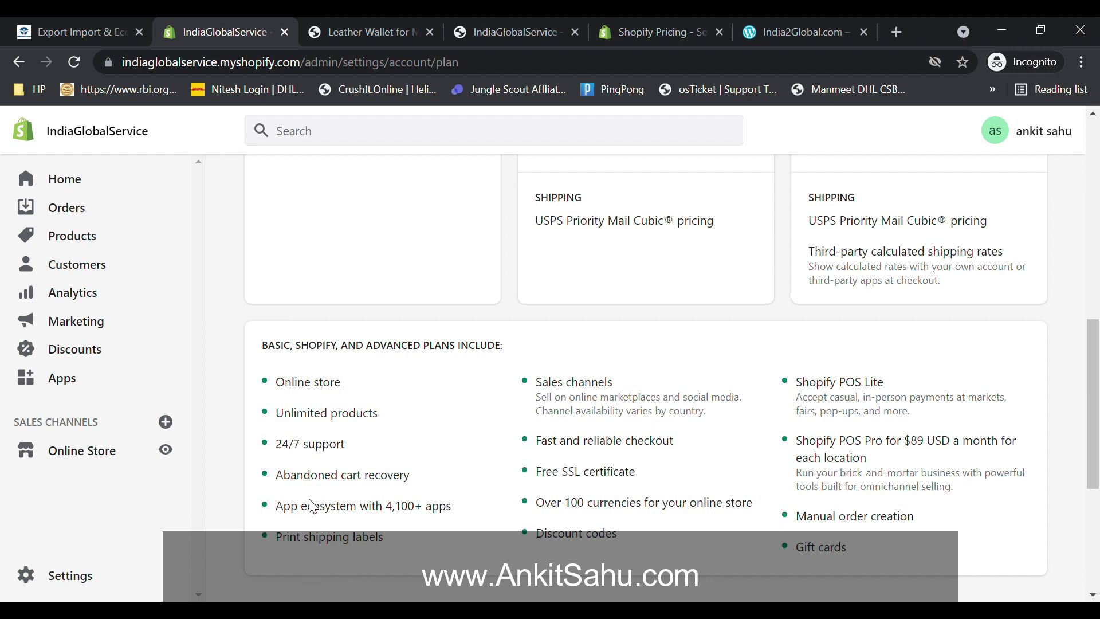
pyautogui.moveTo(1097, 404); pyautogui.dragTo(1098, 171)
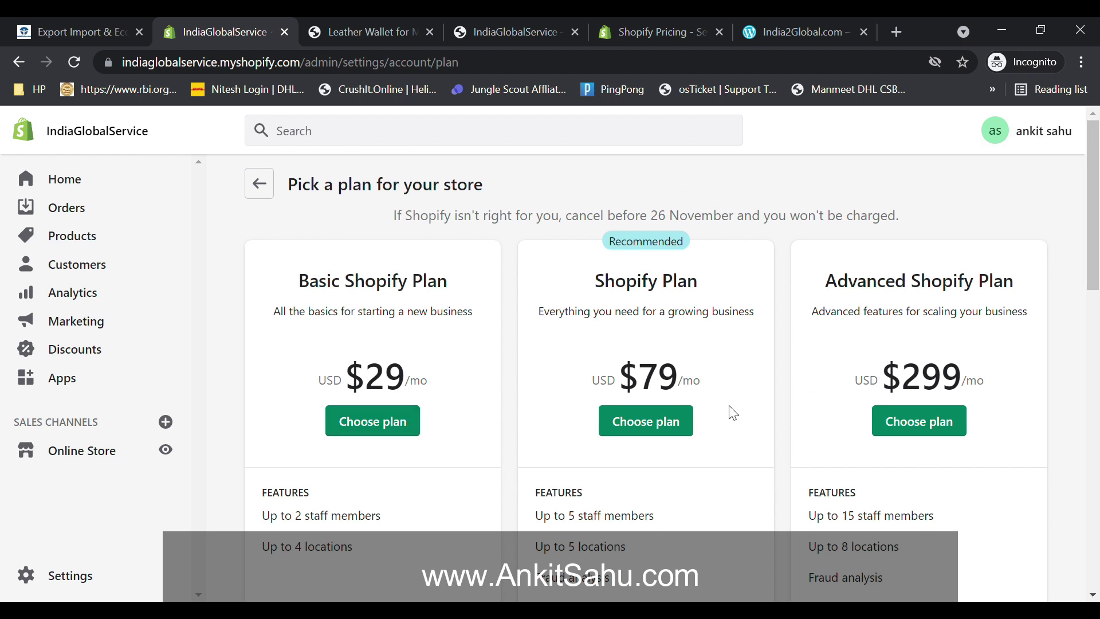
pyautogui.moveTo(1092, 290); pyautogui.dragTo(1044, 529)
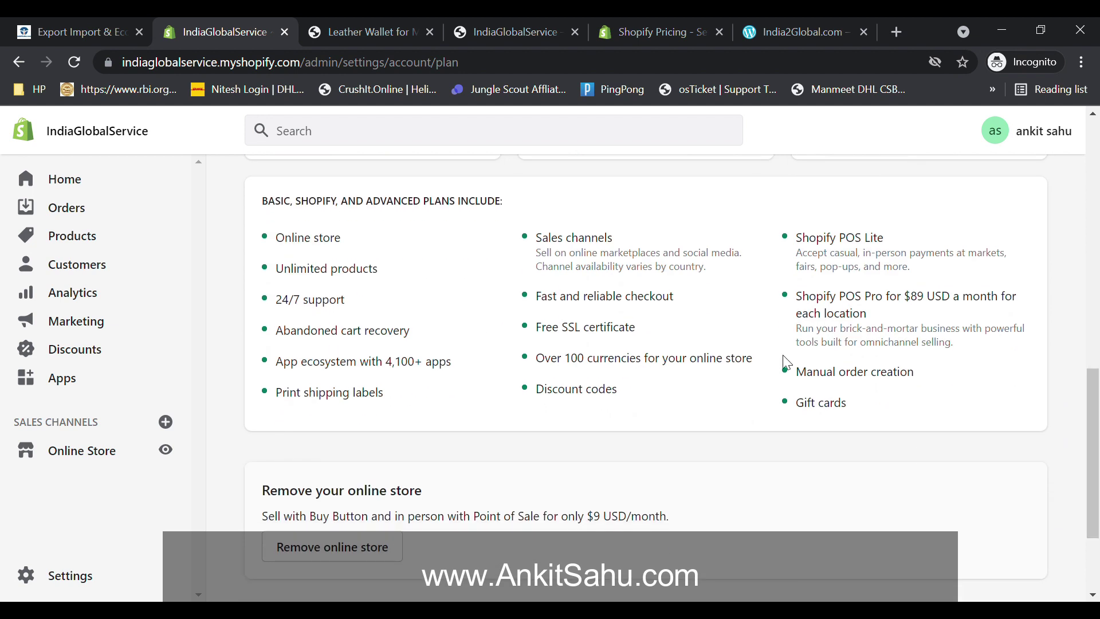
# - Scroll admin Home to the 'Turn international traffic into sales' card and highlight the translation tip
pyautogui.click(65, 179)
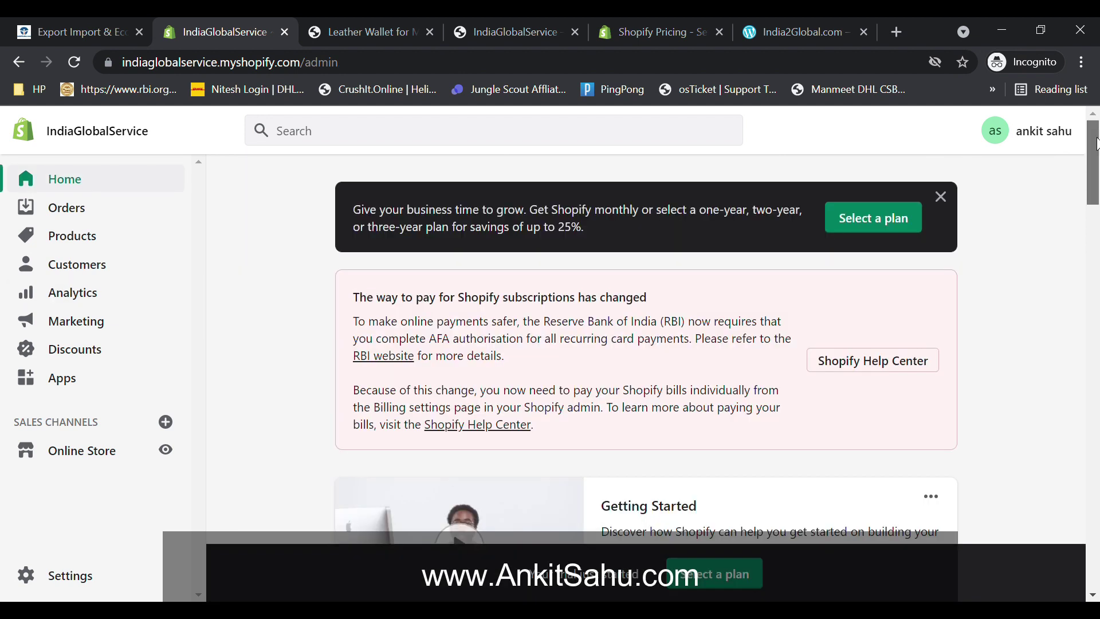
pyautogui.scroll(-3, 1094, 172)
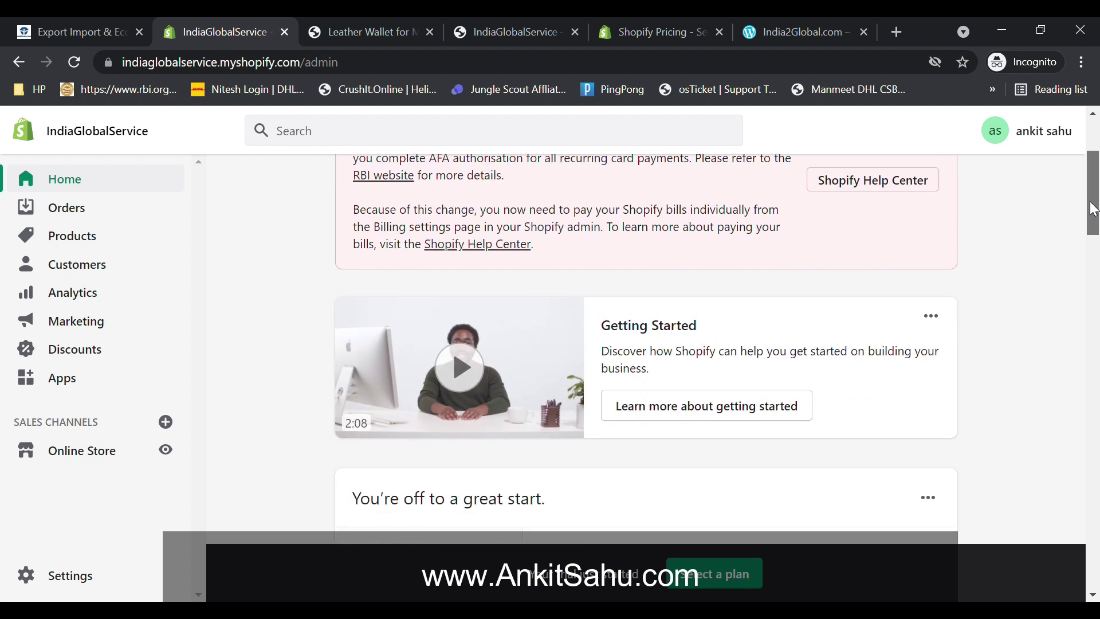
pyautogui.scroll(2, 1090, 189)
pyautogui.scroll(1, 1091, 189)
pyautogui.scroll(-2, 1086, 198)
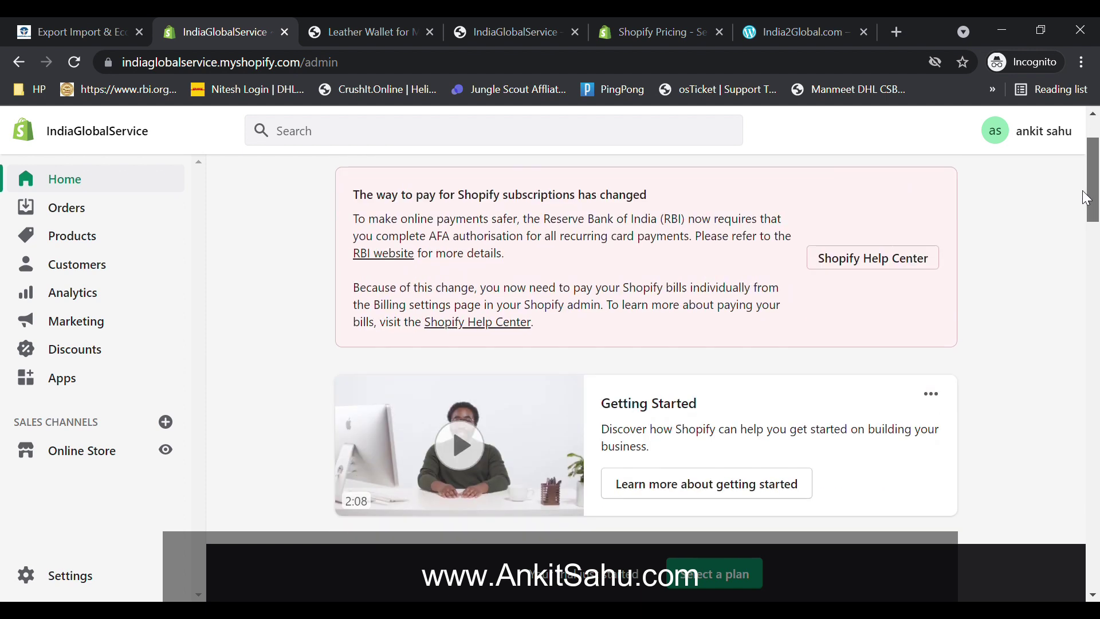
pyautogui.moveTo(1080, 194); pyautogui.dragTo(1053, 346)
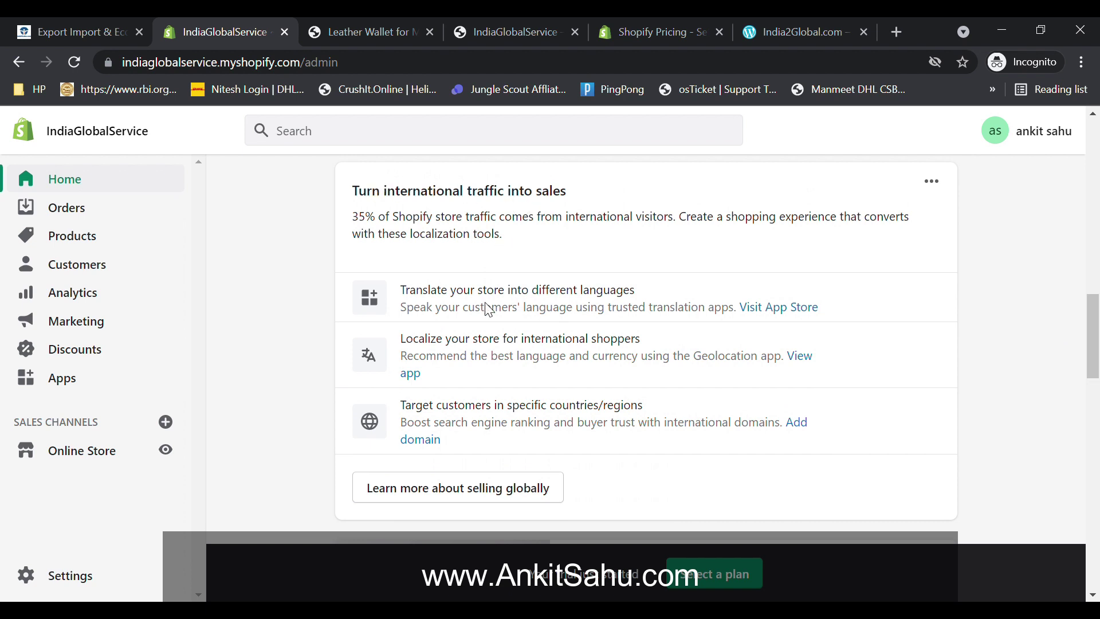
pyautogui.moveTo(401, 289); pyautogui.dragTo(638, 295)
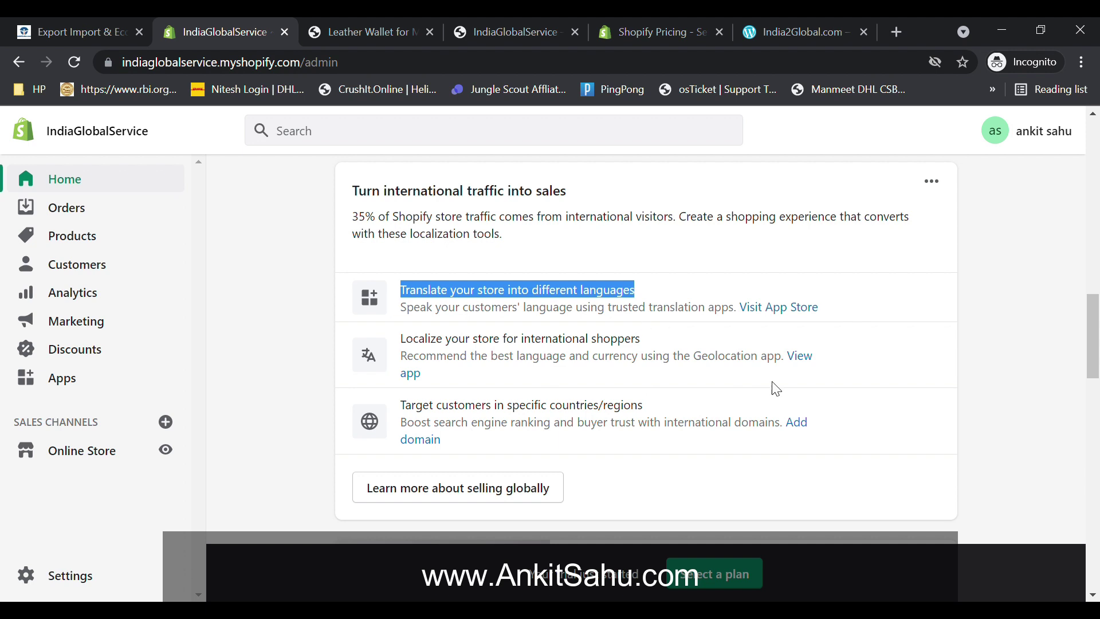
pyautogui.moveTo(1094, 330)
pyautogui.mouseDown()
pyautogui.moveTo(1091, 372)
pyautogui.moveTo(1089, 330)
pyautogui.mouseUp()
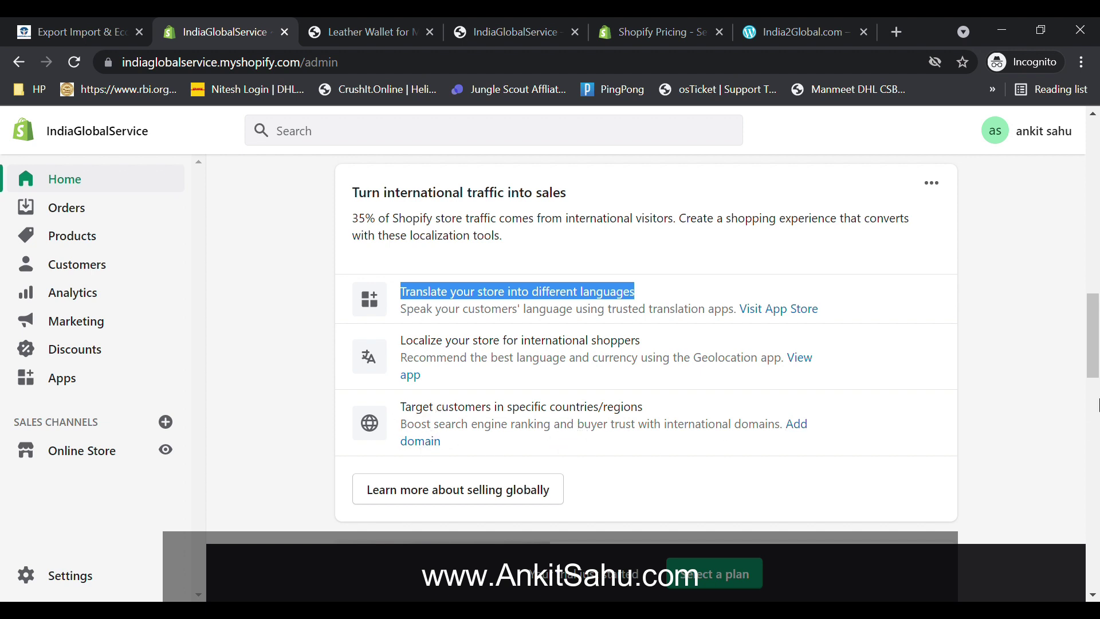
pyautogui.moveTo(1095, 372); pyautogui.dragTo(1096, 380)
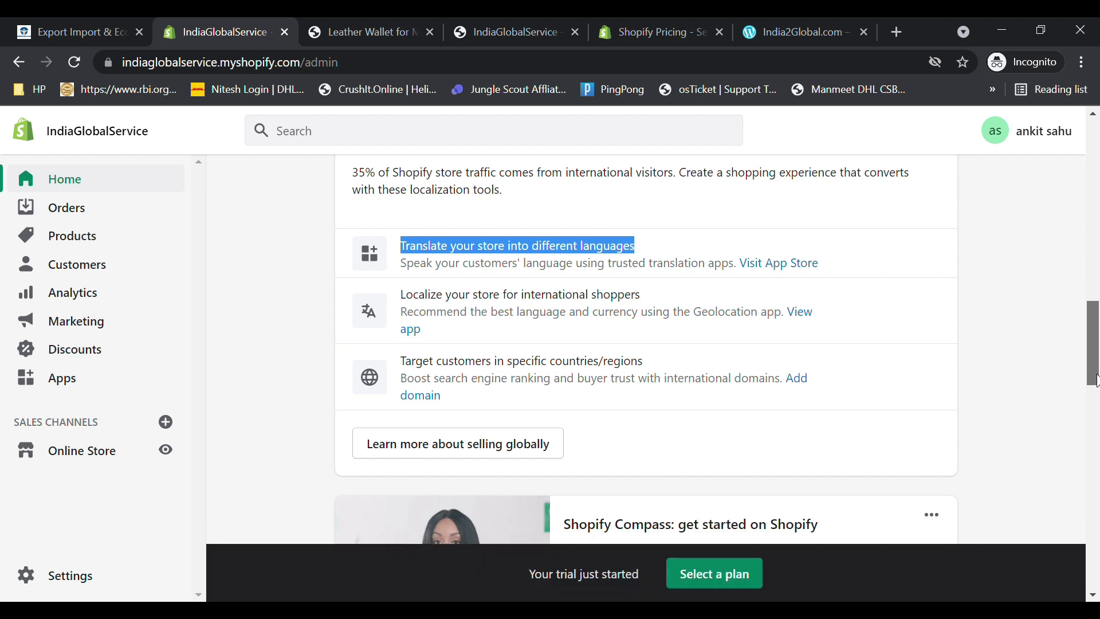
pyautogui.moveTo(1095, 380); pyautogui.dragTo(1093, 187)
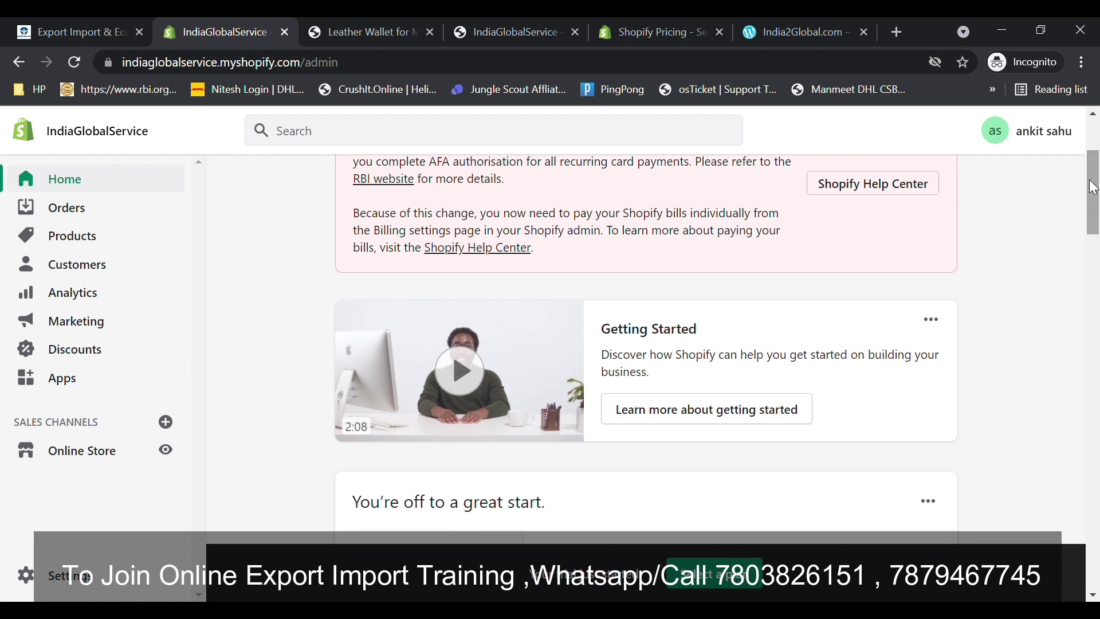